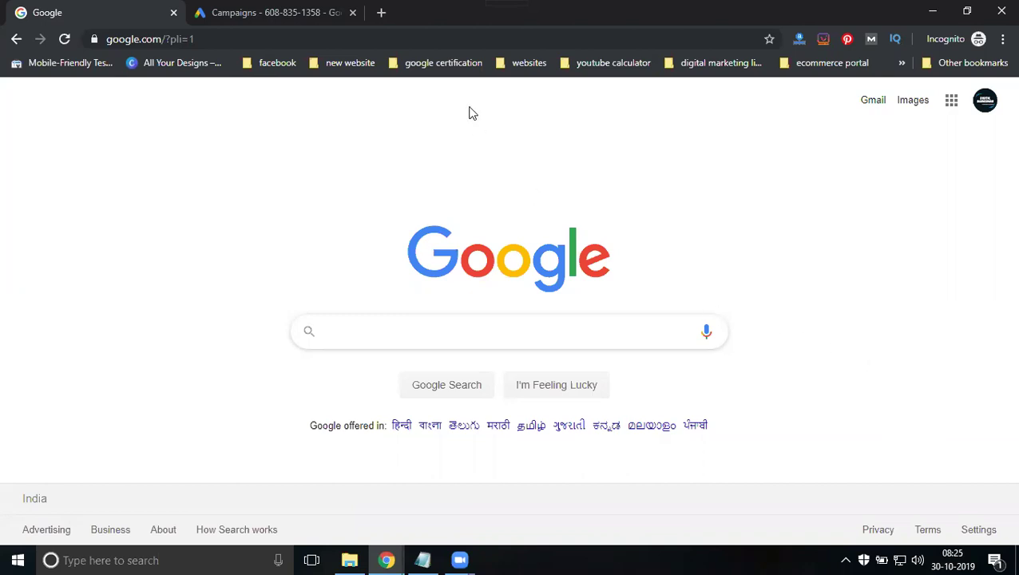
- Try to open youtube.com in a new browser tab
{"action": "left_click", "coordinate": [383, 14]}
{"action": "type", "text": "youtube.com"}
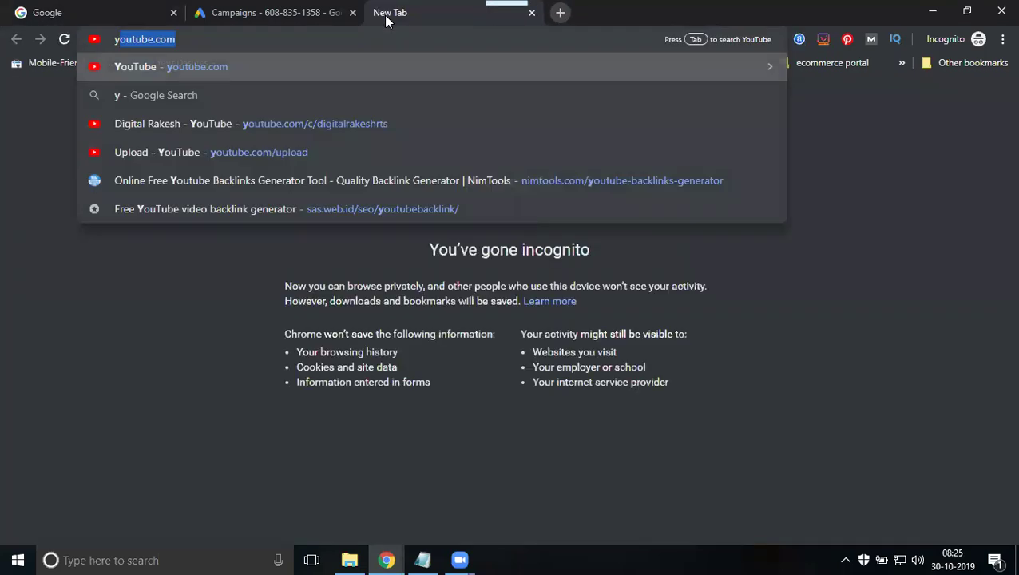
{"action": "key", "text": "Return"}
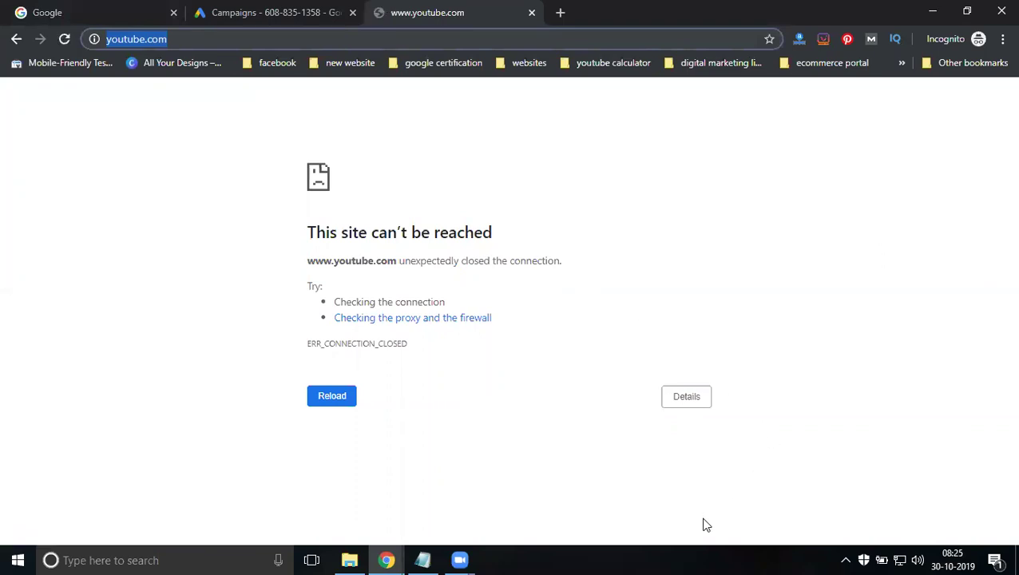
- Switch to the browser window with the YouTube home page and open the "Full Body Strong Workout" yoga video in a new tab
{"action": "key", "text": "alt+Tab"}
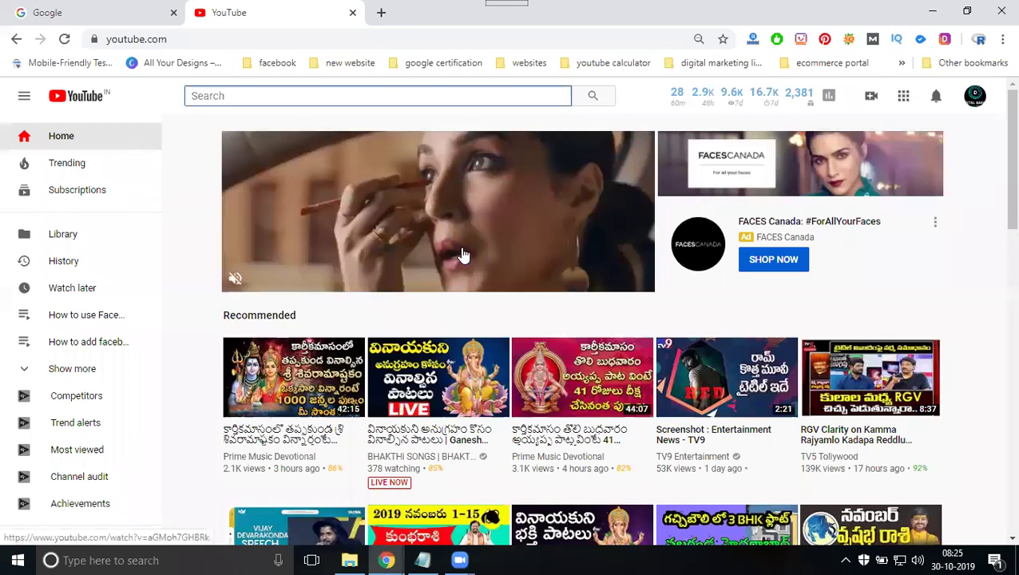
{"action": "scroll", "coordinate": [463, 254], "scroll_direction": "down", "scroll_amount": 5}
{"action": "scroll", "coordinate": [462, 253], "scroll_direction": "down", "scroll_amount": 3}
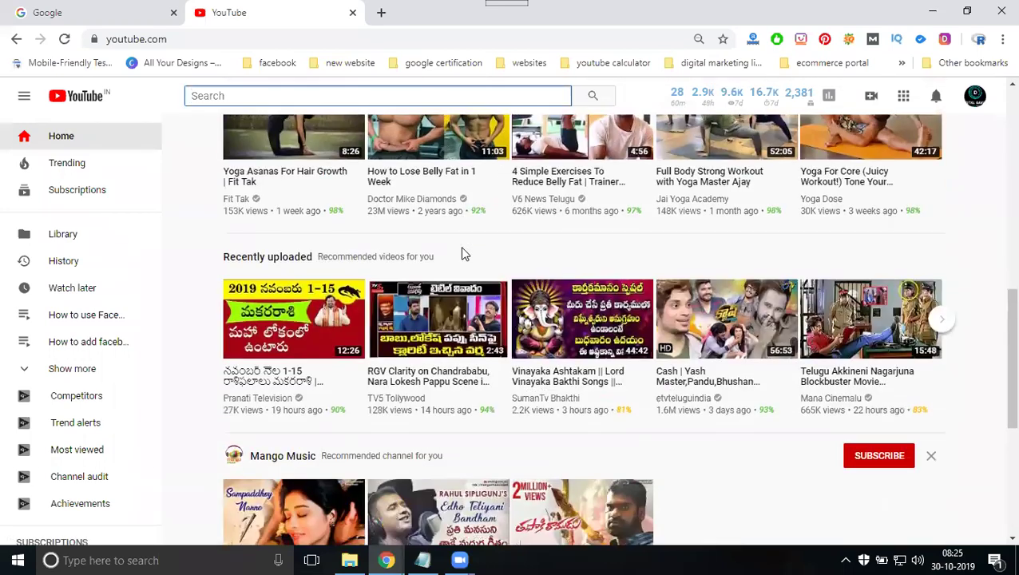
{"action": "scroll", "coordinate": [462, 252], "scroll_direction": "up", "scroll_amount": 3}
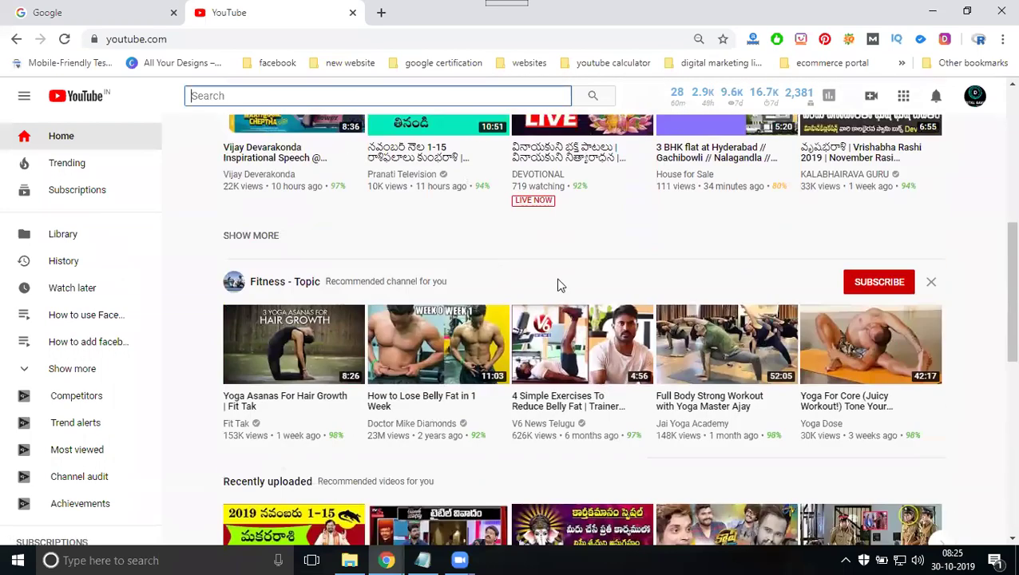
{"action": "right_click", "coordinate": [698, 335]}
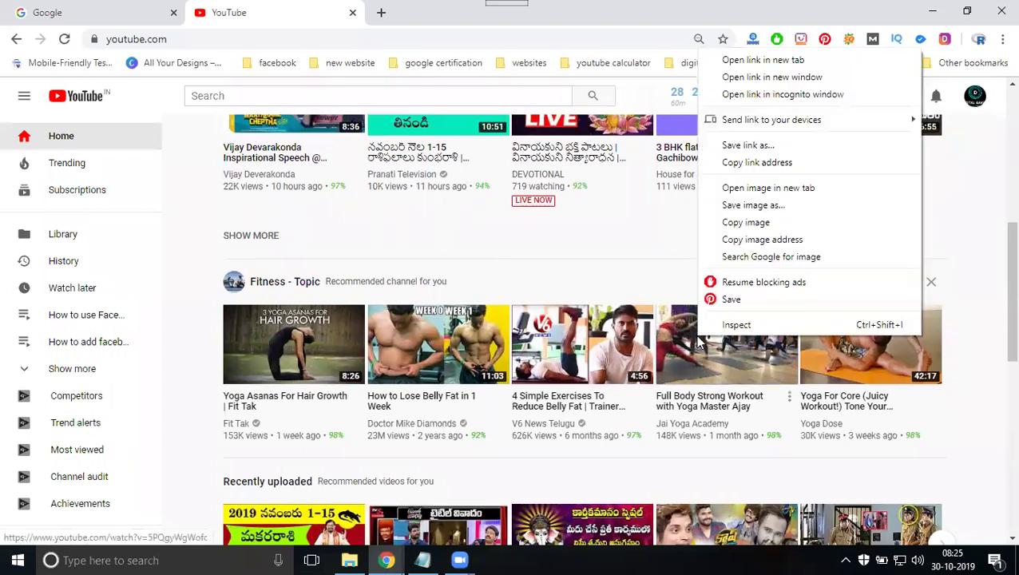
{"action": "left_click", "coordinate": [739, 60]}
{"action": "left_click", "coordinate": [468, 14]}
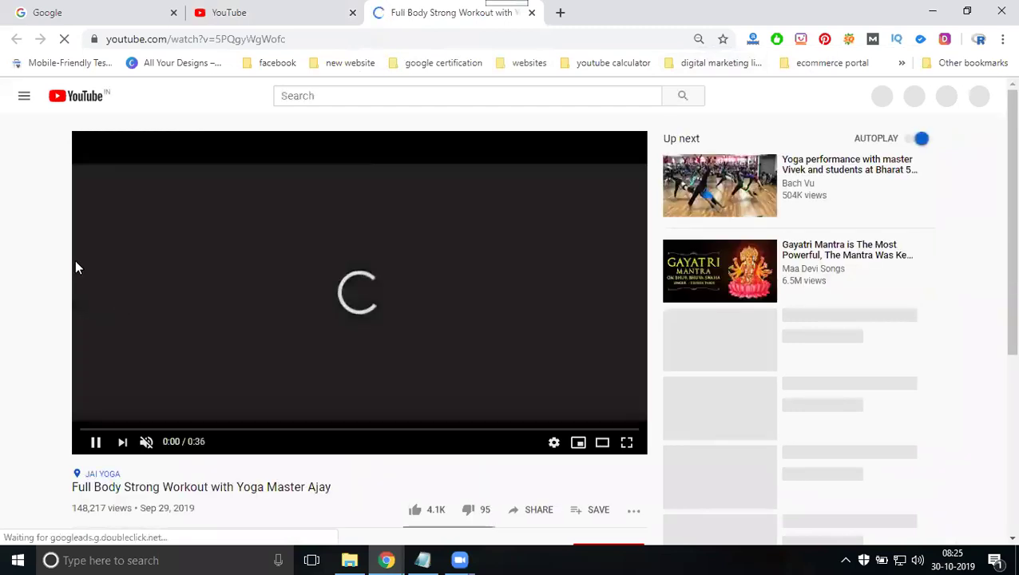
- Examine the video's watch page for ad placements, checking the player, the comments and the suggested videos
{"action": "scroll", "coordinate": [44, 220], "scroll_direction": "down", "scroll_amount": 2}
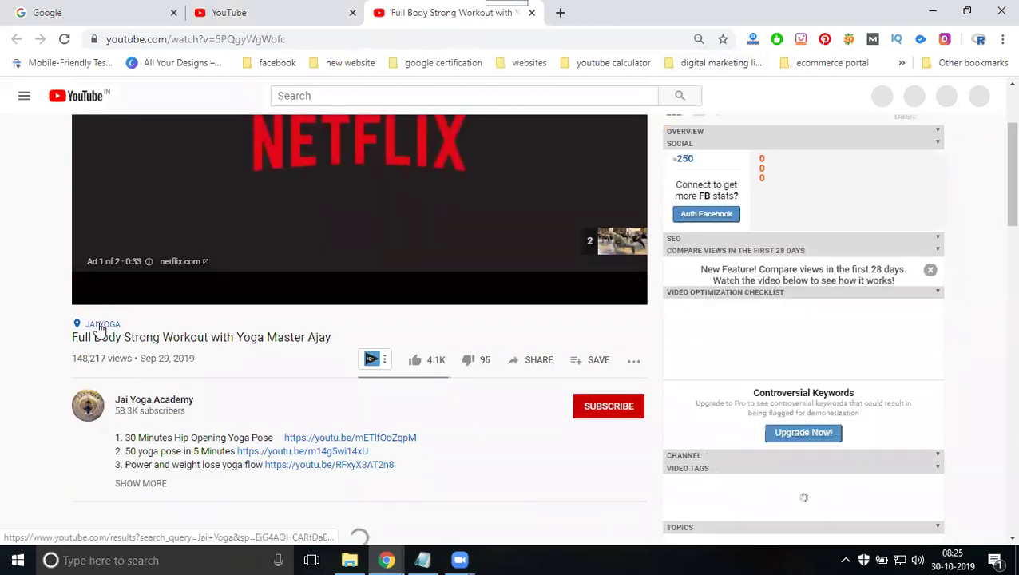
{"action": "scroll", "coordinate": [519, 296], "scroll_direction": "up", "scroll_amount": 1}
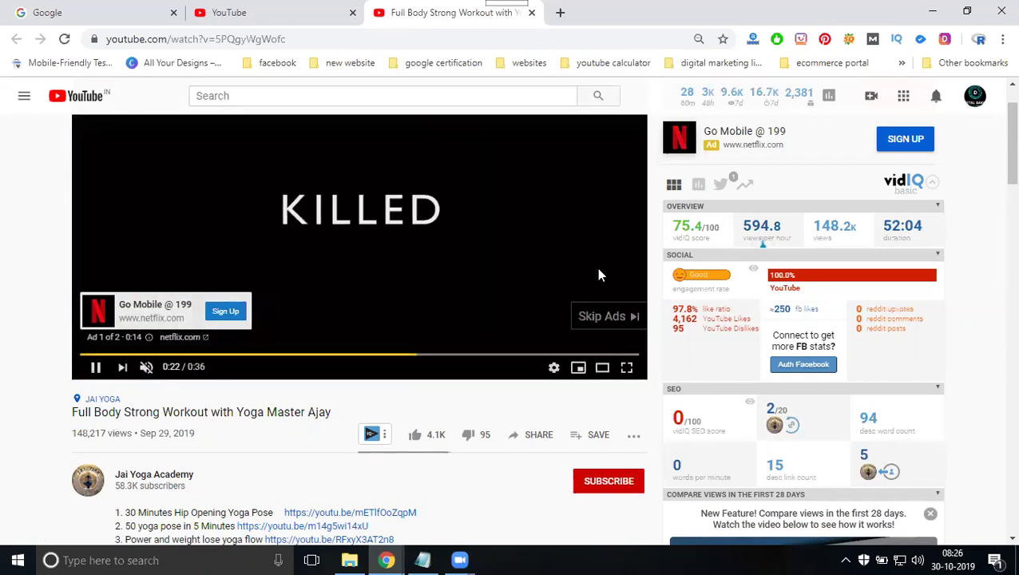
{"action": "scroll", "coordinate": [787, 302], "scroll_direction": "down", "scroll_amount": 4}
{"action": "scroll", "coordinate": [790, 310], "scroll_direction": "down", "scroll_amount": 9}
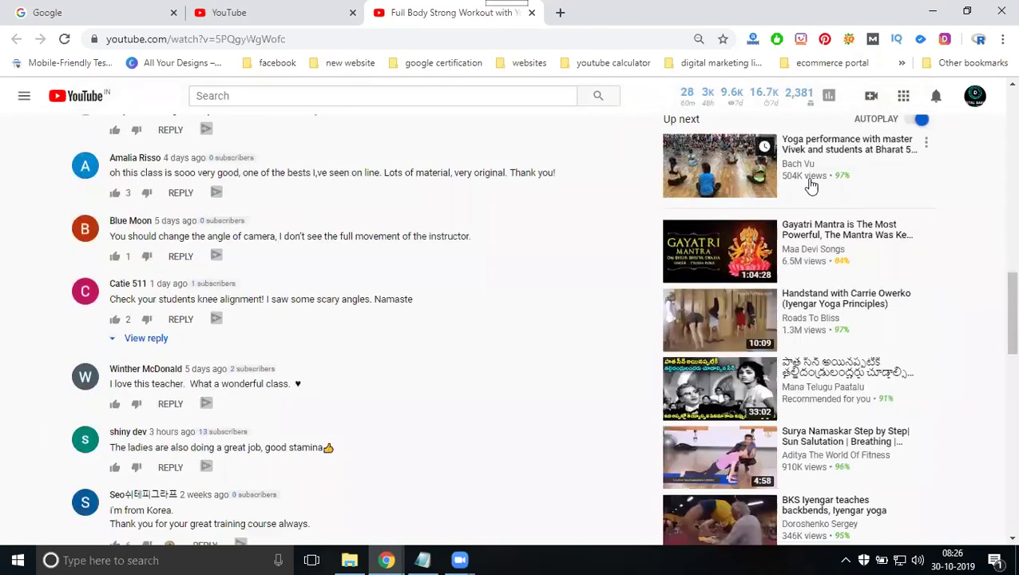
{"action": "scroll", "coordinate": [361, 291], "scroll_direction": "up", "scroll_amount": 5}
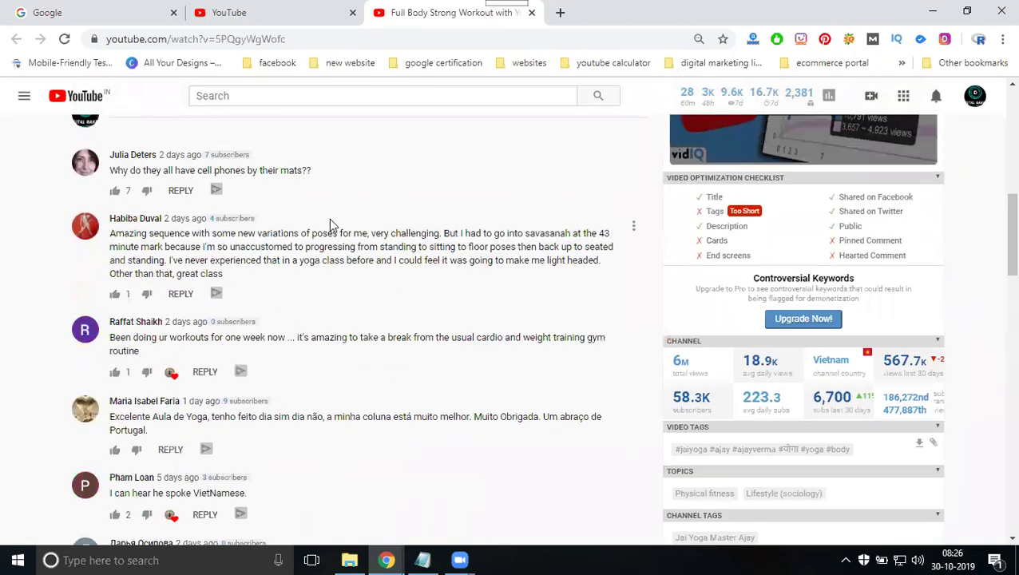
- Search YouTube for "digital marketing" and examine how video discovery ads are placed among the search results
{"action": "left_click", "coordinate": [306, 97]}
{"action": "type", "text": "di"}
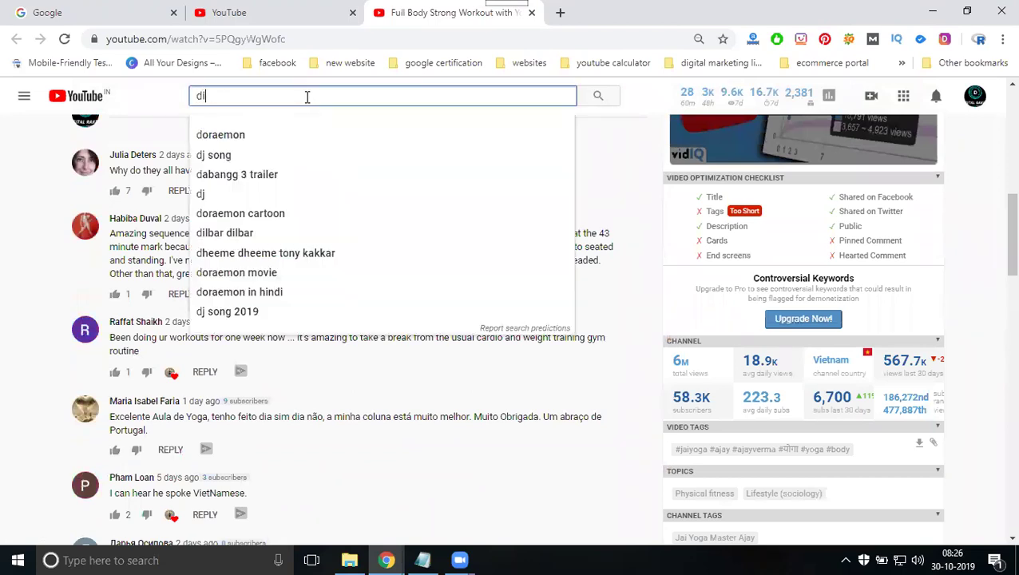
{"action": "type", "text": "gital marketing"}
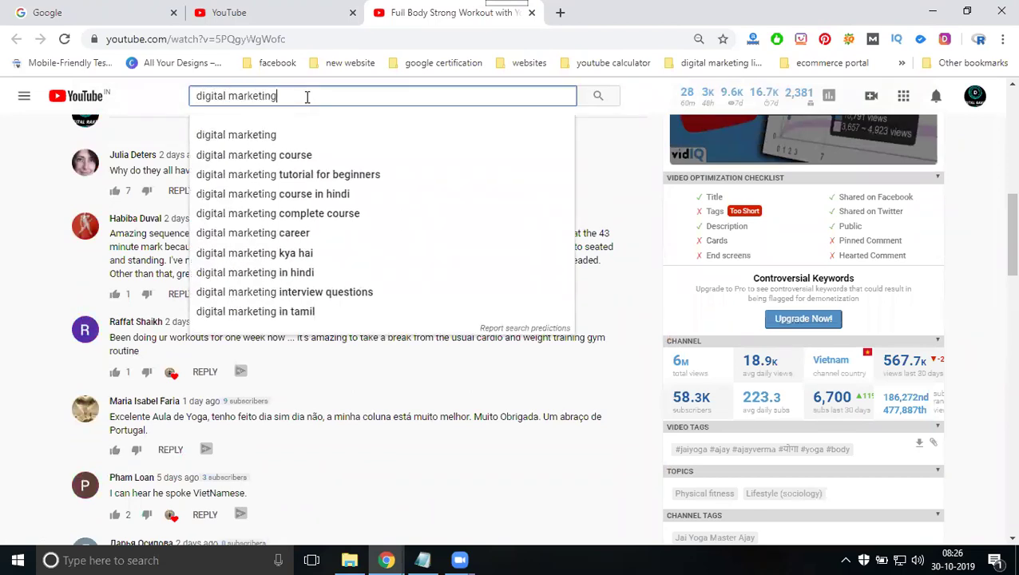
{"action": "key", "text": "Return"}
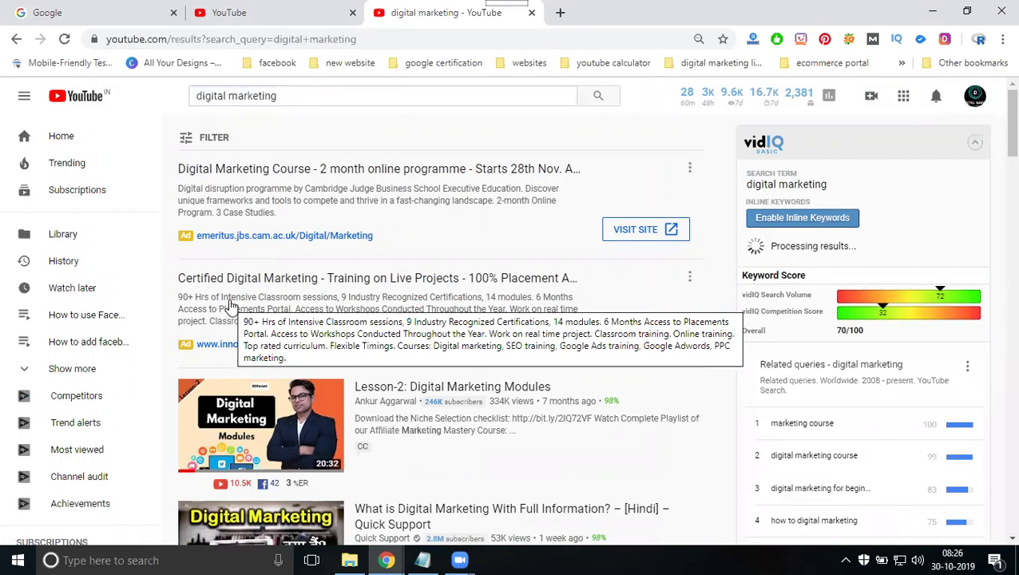
{"action": "scroll", "coordinate": [245, 182], "scroll_direction": "down", "scroll_amount": 1}
{"action": "scroll", "coordinate": [246, 182], "scroll_direction": "down", "scroll_amount": 3}
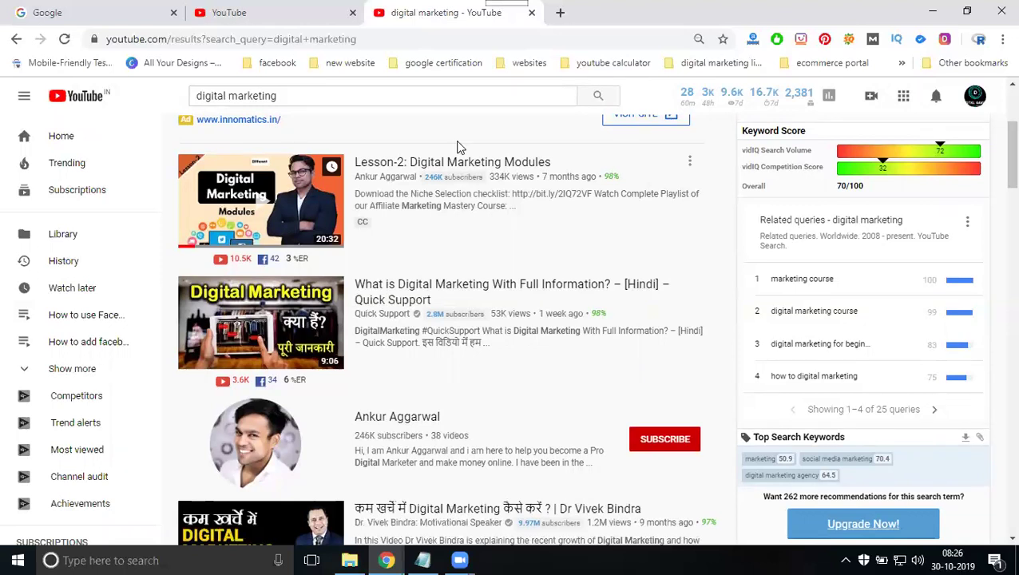
{"action": "mouse_move", "coordinate": [381, 176]}
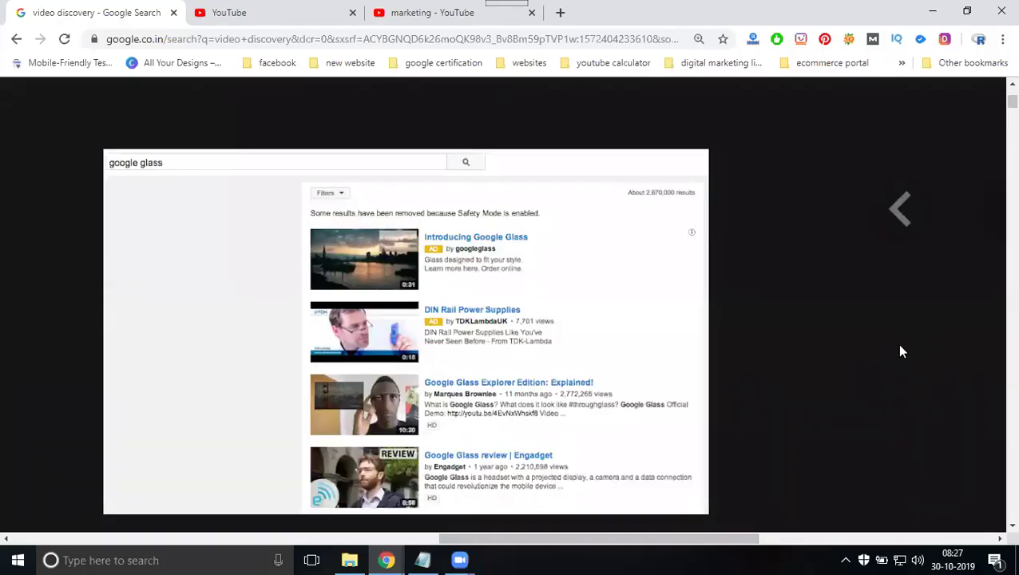
{"action": "mouse_move", "coordinate": [455, 312]}
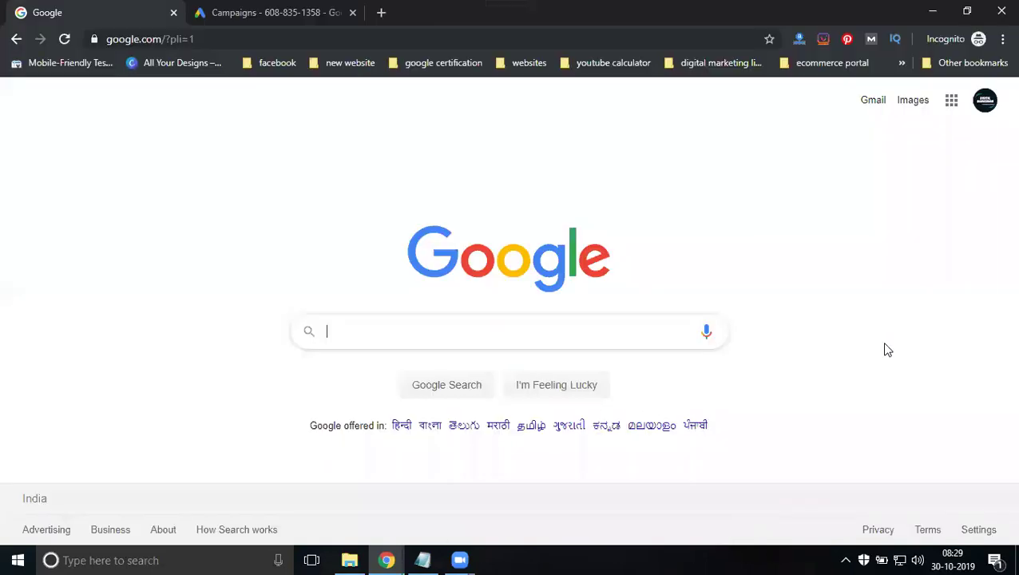
- Switch to Google Ads in the incognito window and start creating a new campaign
{"action": "left_click", "coordinate": [274, 9]}
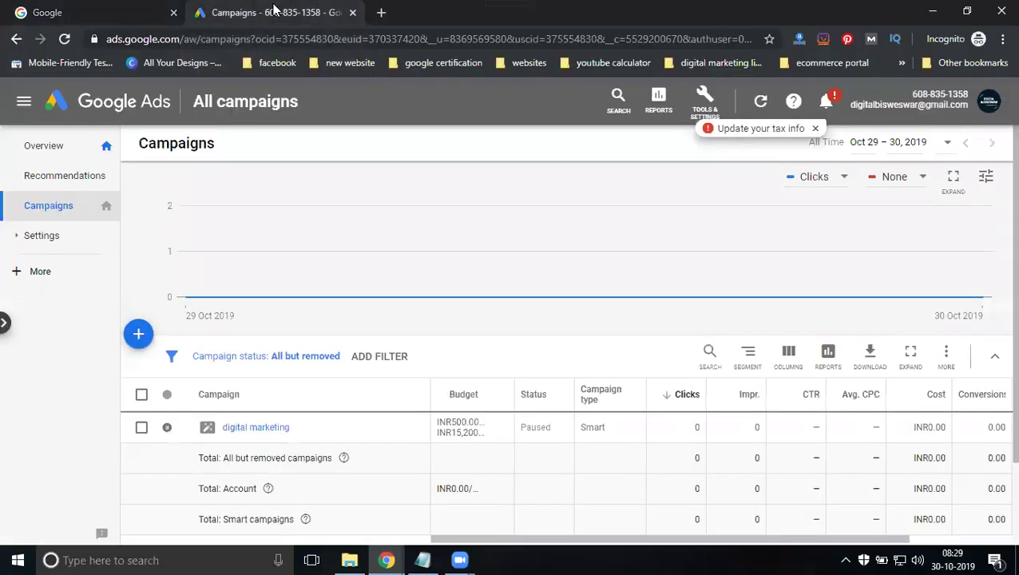
{"action": "mouse_move", "coordinate": [140, 334]}
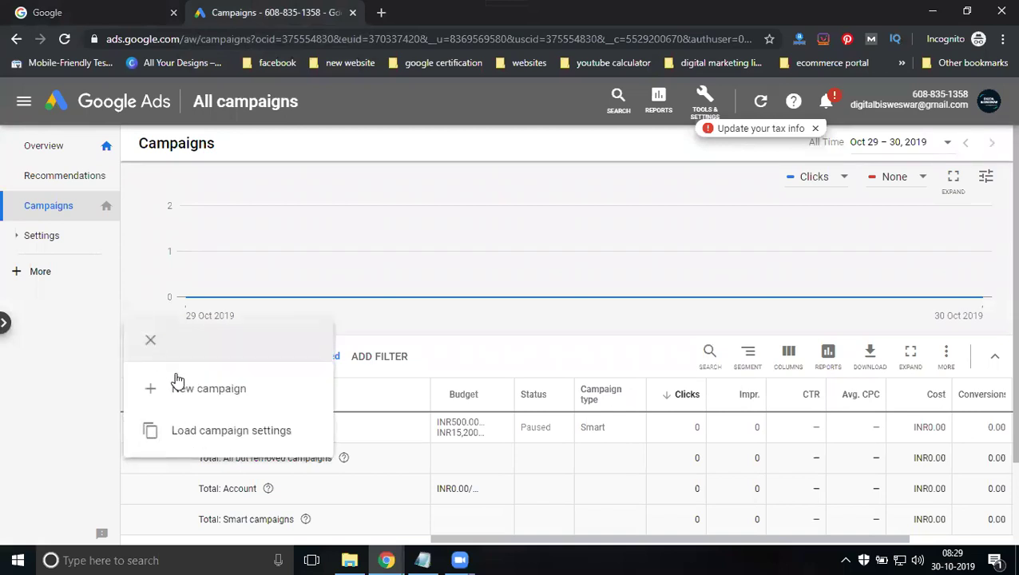
{"action": "left_click", "coordinate": [179, 387]}
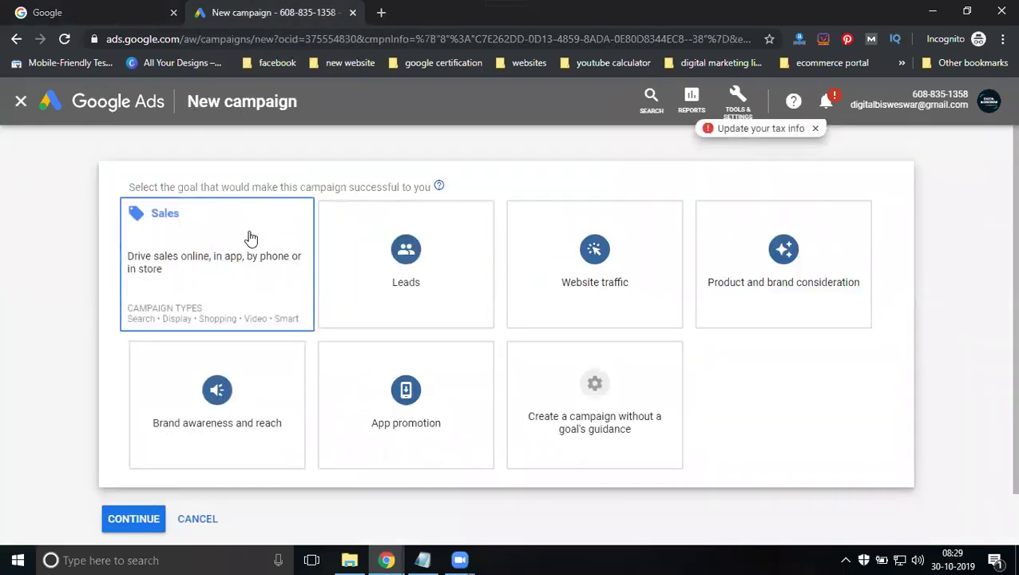
- Enlarge the page and compare the campaign goals, checking which campaign types each goal offers and whether Video is among them
{"action": "key", "text": "ctrl+plus"}
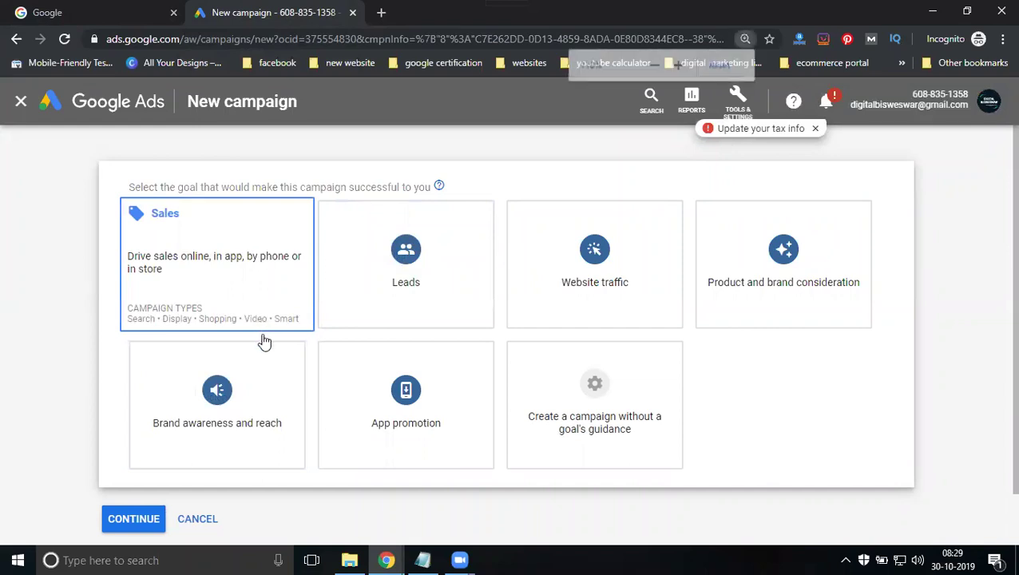
{"action": "key", "text": "ctrl+plus"}
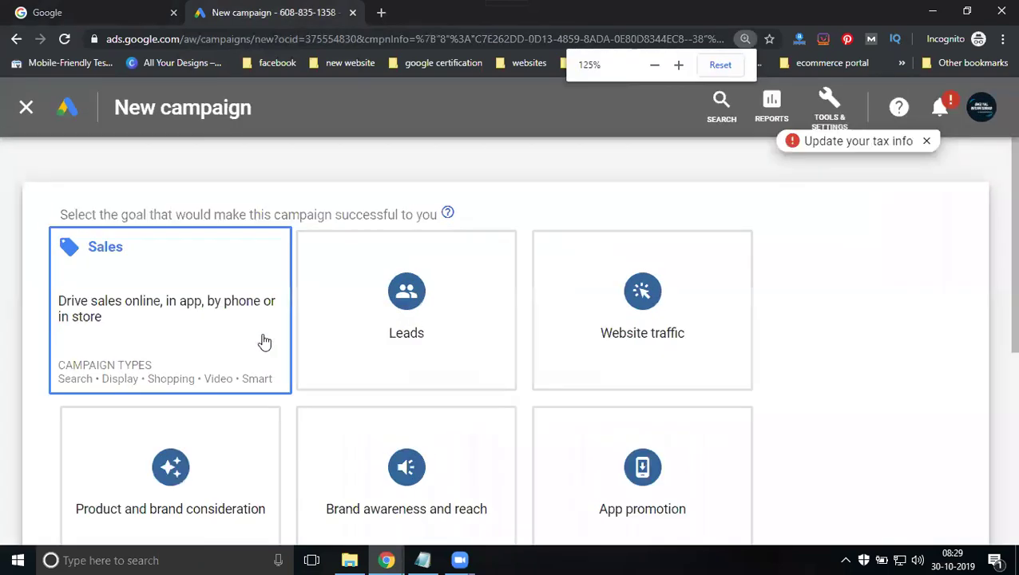
{"action": "scroll", "coordinate": [265, 342], "scroll_direction": "down", "scroll_amount": 2}
{"action": "key", "text": "ctrl+plus"}
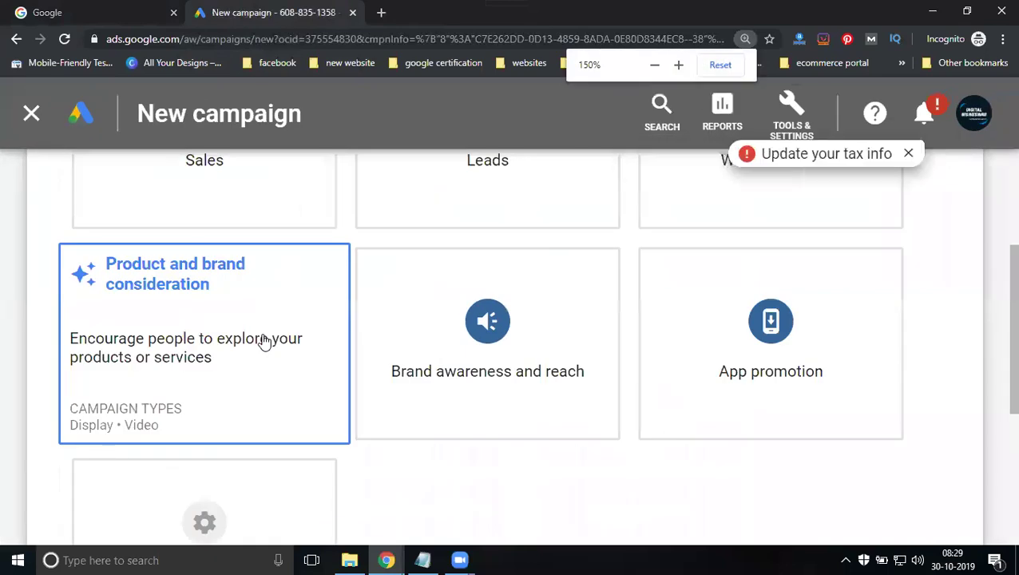
{"action": "scroll", "coordinate": [264, 342], "scroll_direction": "up", "scroll_amount": 2}
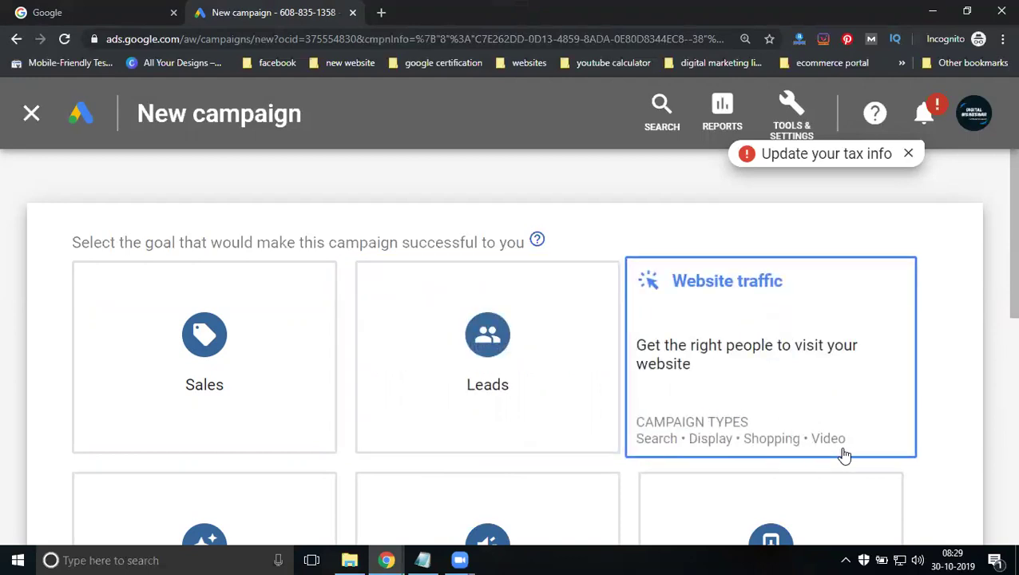
{"action": "scroll", "coordinate": [677, 351], "scroll_direction": "up", "scroll_amount": 3}
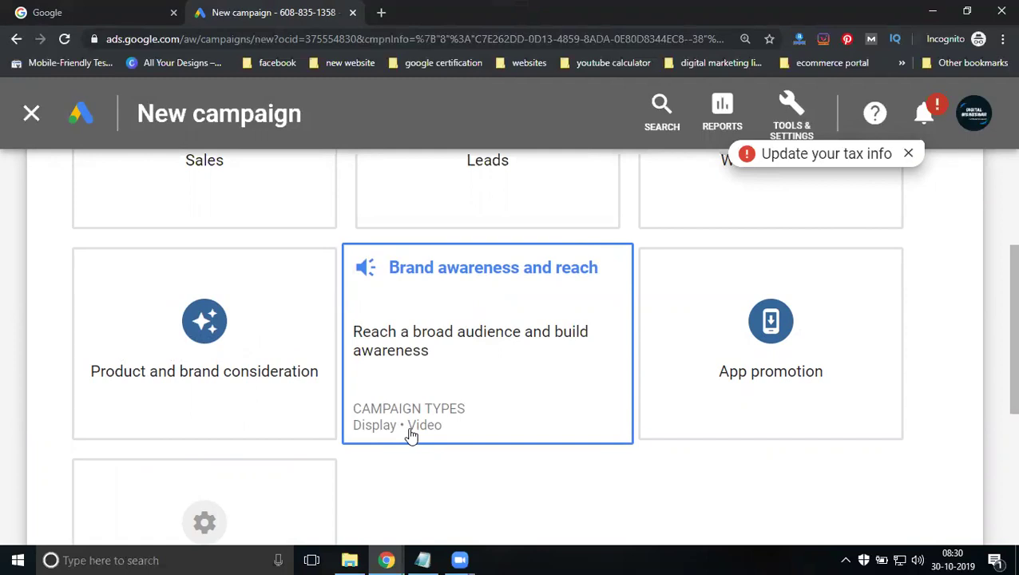
{"action": "scroll", "coordinate": [410, 436], "scroll_direction": "up", "scroll_amount": 3}
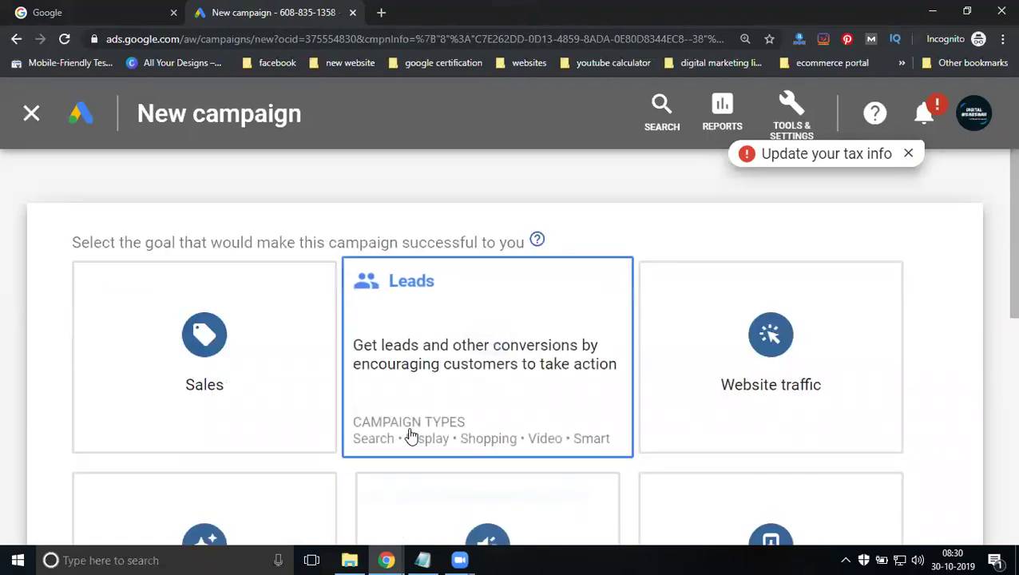
{"action": "scroll", "coordinate": [504, 412], "scroll_direction": "down", "scroll_amount": 3}
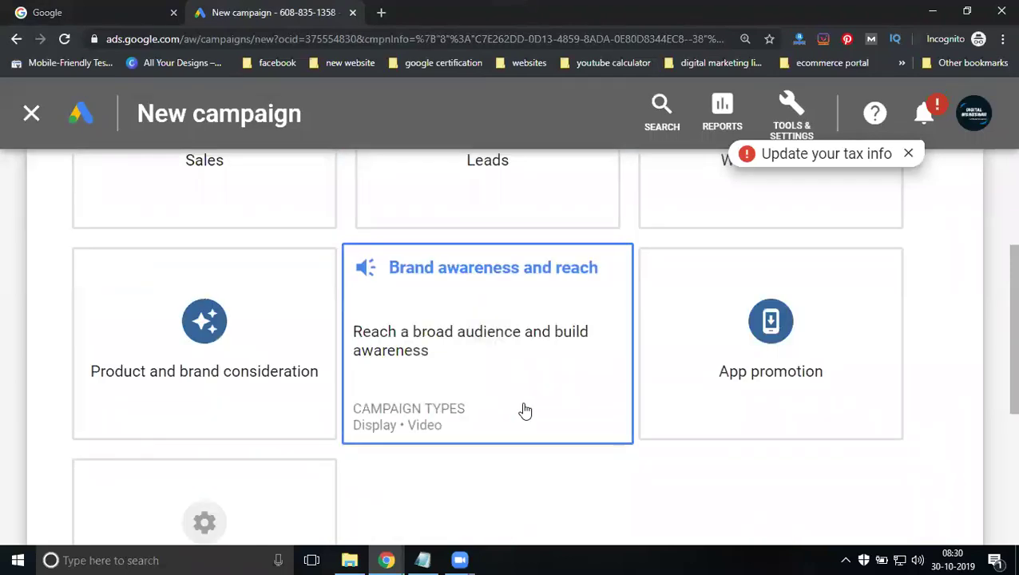
{"action": "scroll", "coordinate": [525, 411], "scroll_direction": "down", "scroll_amount": 2}
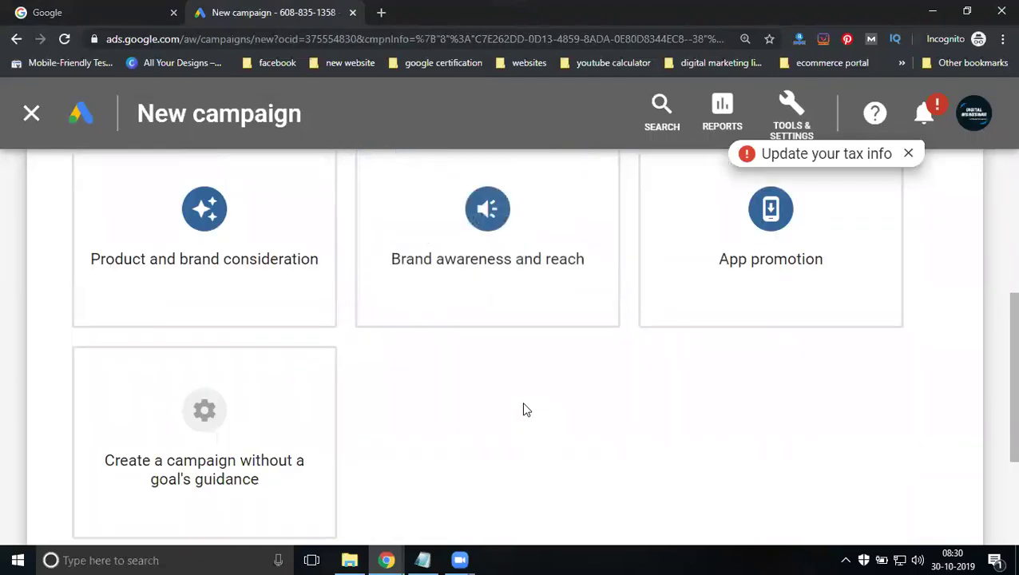
{"action": "scroll", "coordinate": [525, 410], "scroll_direction": "up", "scroll_amount": 2}
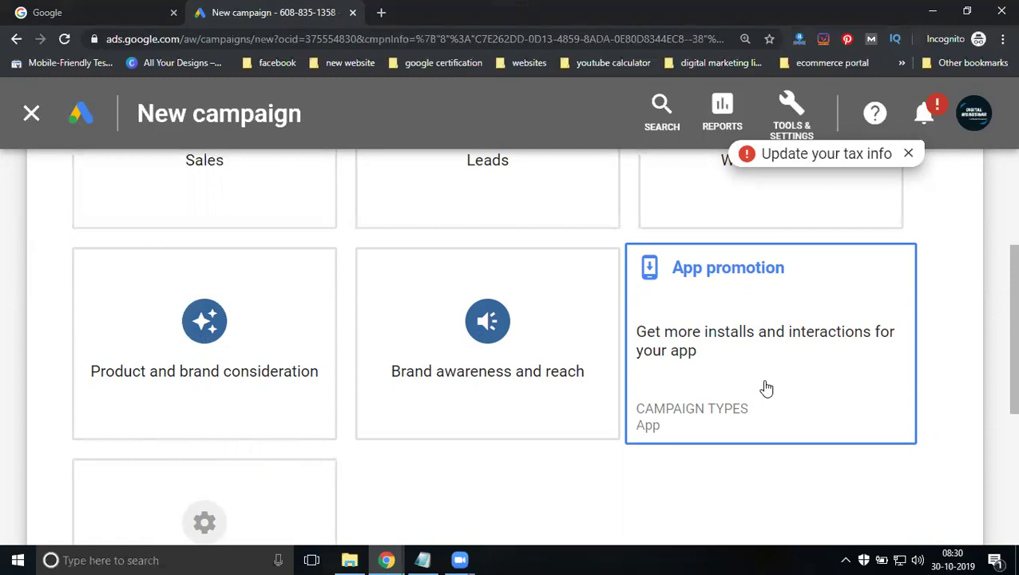
{"action": "scroll", "coordinate": [477, 325], "scroll_direction": "up", "scroll_amount": 3}
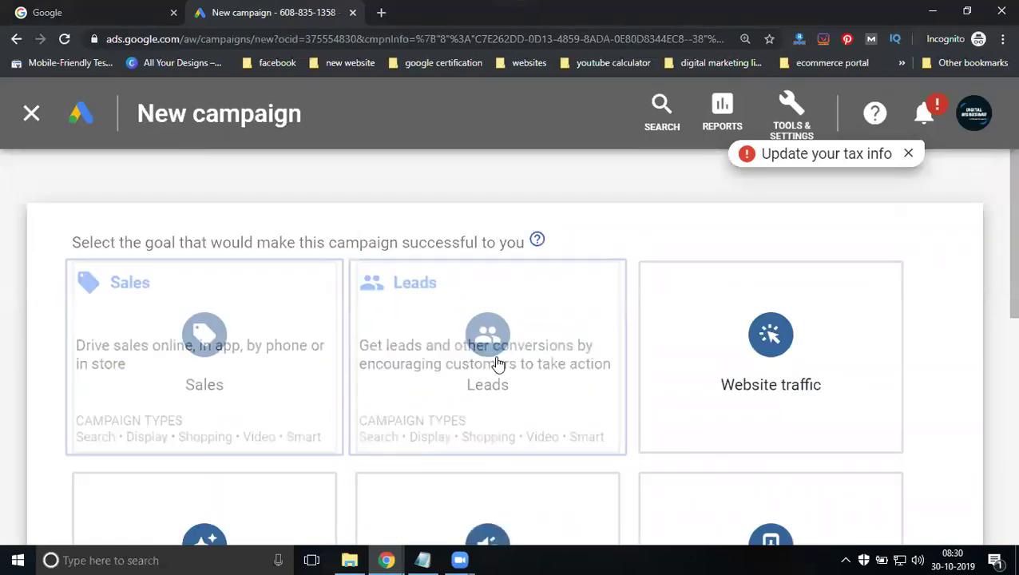
{"action": "scroll", "coordinate": [719, 367], "scroll_direction": "down", "scroll_amount": 4}
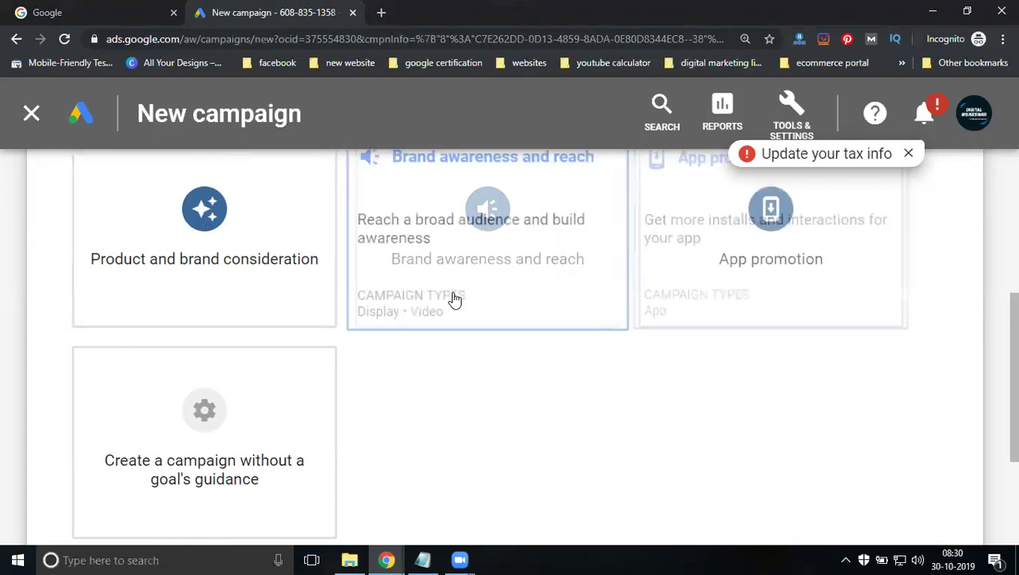
{"action": "scroll", "coordinate": [451, 302], "scroll_direction": "up", "scroll_amount": 1}
{"action": "scroll", "coordinate": [450, 301], "scroll_direction": "up", "scroll_amount": 1}
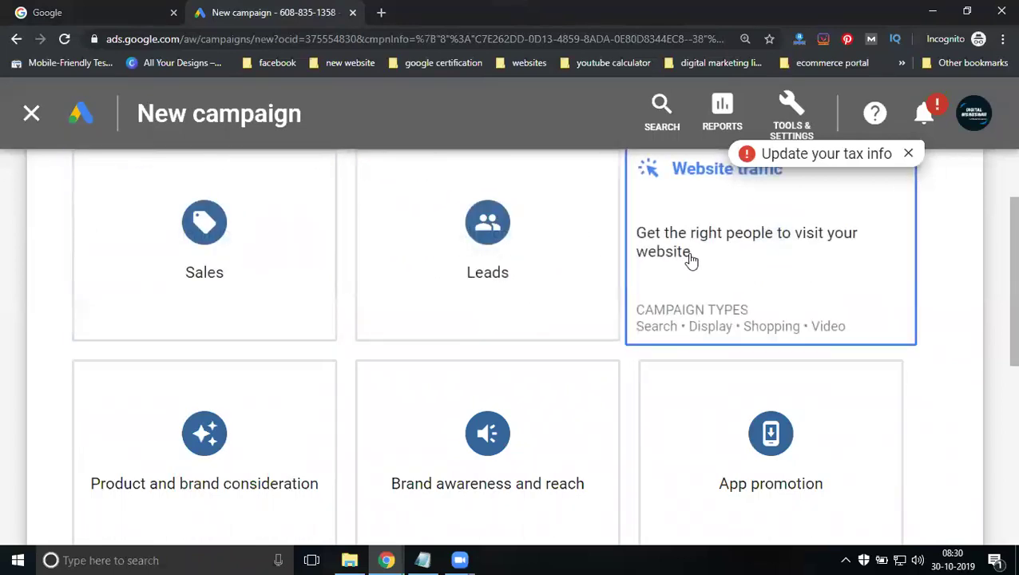
{"action": "scroll", "coordinate": [222, 309], "scroll_direction": "down", "scroll_amount": 2}
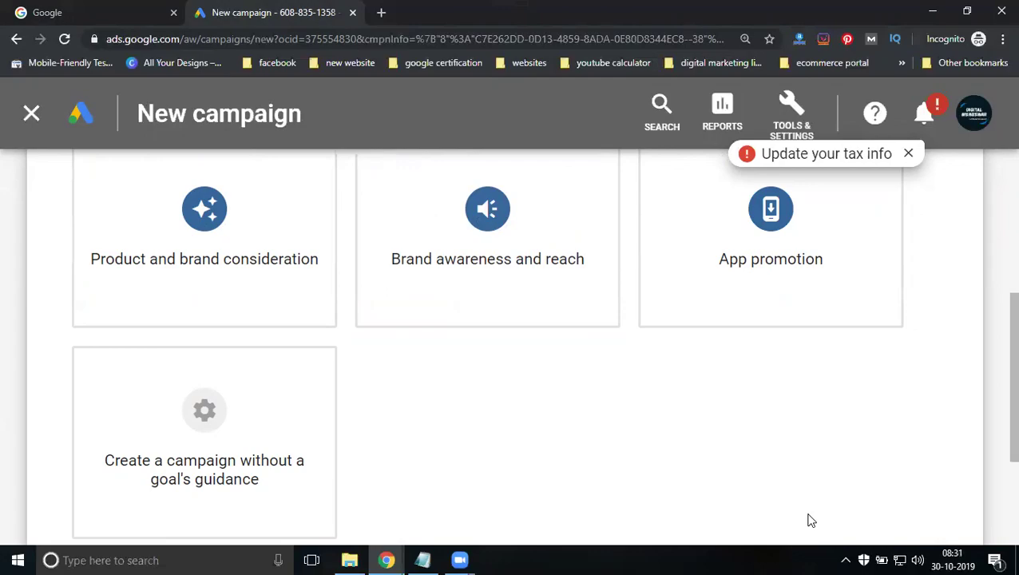
- Choose Video as the campaign type for the new campaign
{"action": "key", "text": "ctrl+minus"}
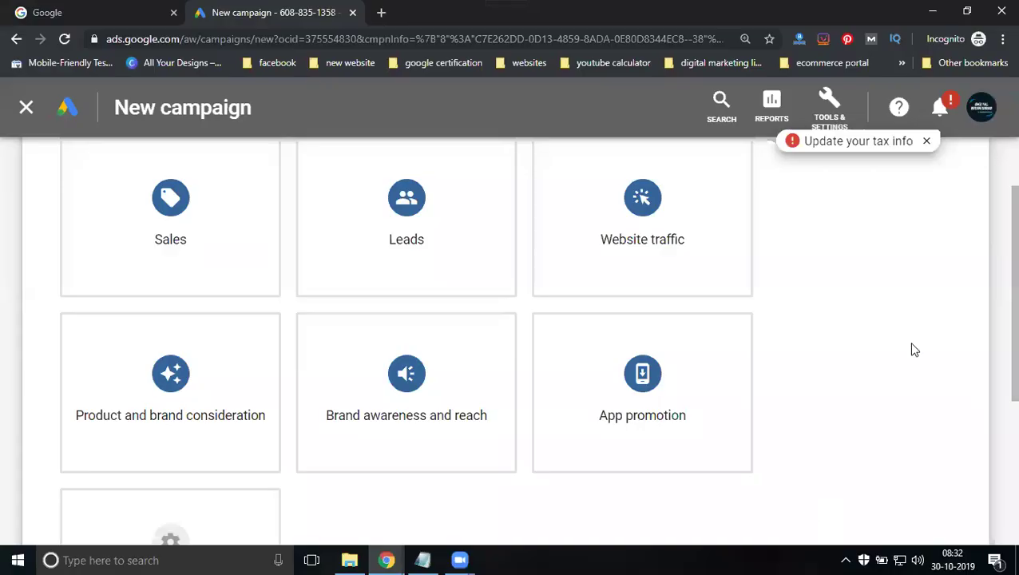
{"action": "scroll", "coordinate": [914, 350], "scroll_direction": "down", "scroll_amount": 6}
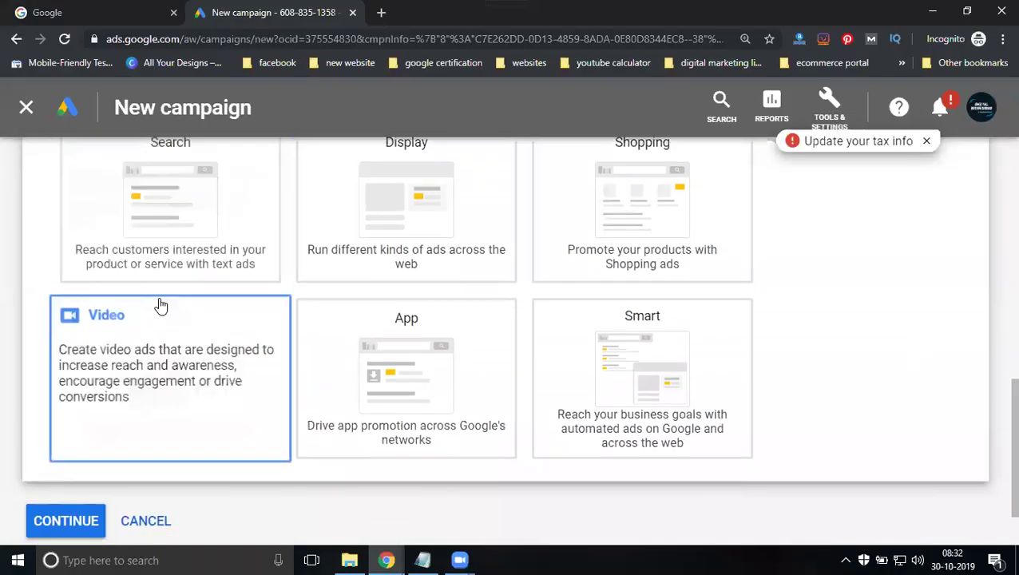
{"action": "left_click", "coordinate": [168, 351]}
- Examine the video campaign subtypes, from Custom video campaign and Non-skippable in-stream to Ad sequence and Shopping
{"action": "scroll", "coordinate": [193, 369], "scroll_direction": "down", "scroll_amount": 4}
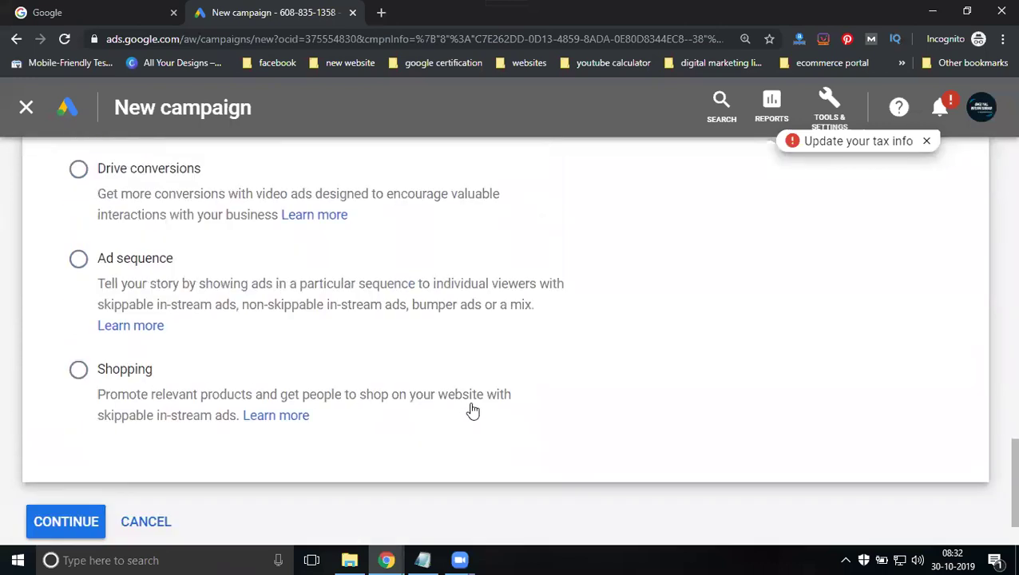
{"action": "scroll", "coordinate": [471, 409], "scroll_direction": "up", "scroll_amount": 1}
{"action": "key", "text": "ctrl+minus"}
{"action": "scroll", "coordinate": [471, 410], "scroll_direction": "up", "scroll_amount": 4}
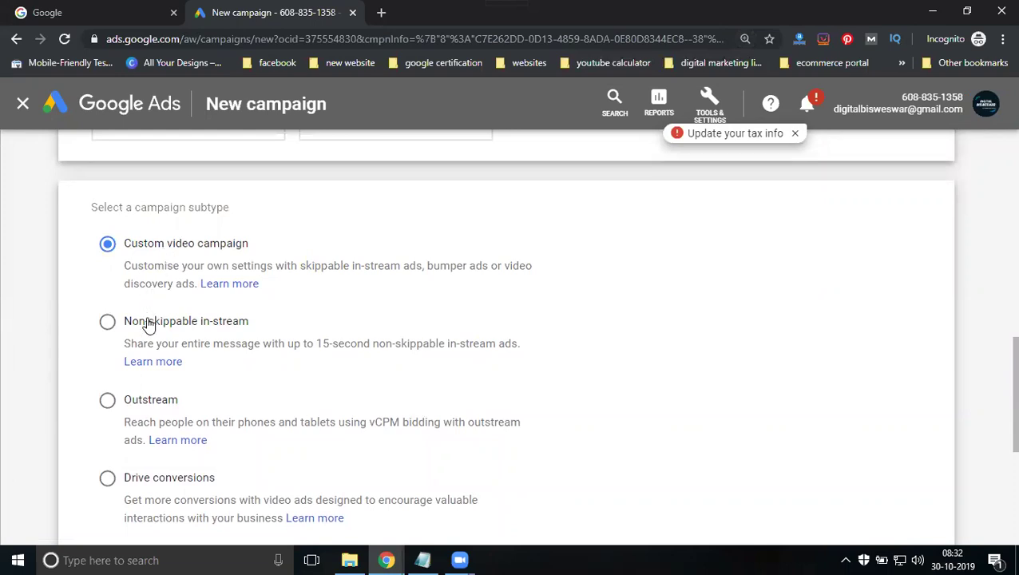
{"action": "scroll", "coordinate": [148, 323], "scroll_direction": "down", "scroll_amount": 1}
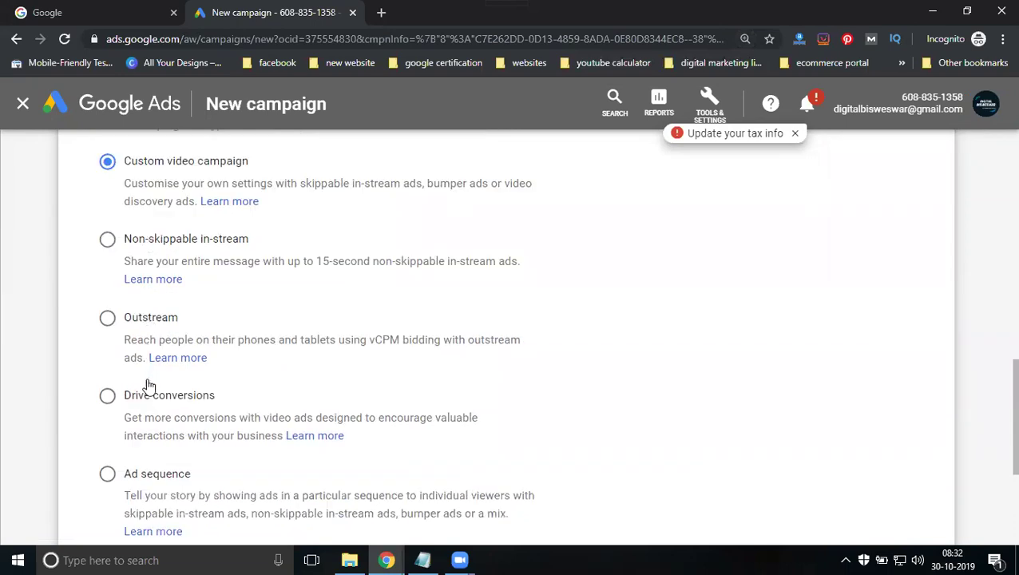
{"action": "scroll", "coordinate": [146, 391], "scroll_direction": "down", "scroll_amount": 2}
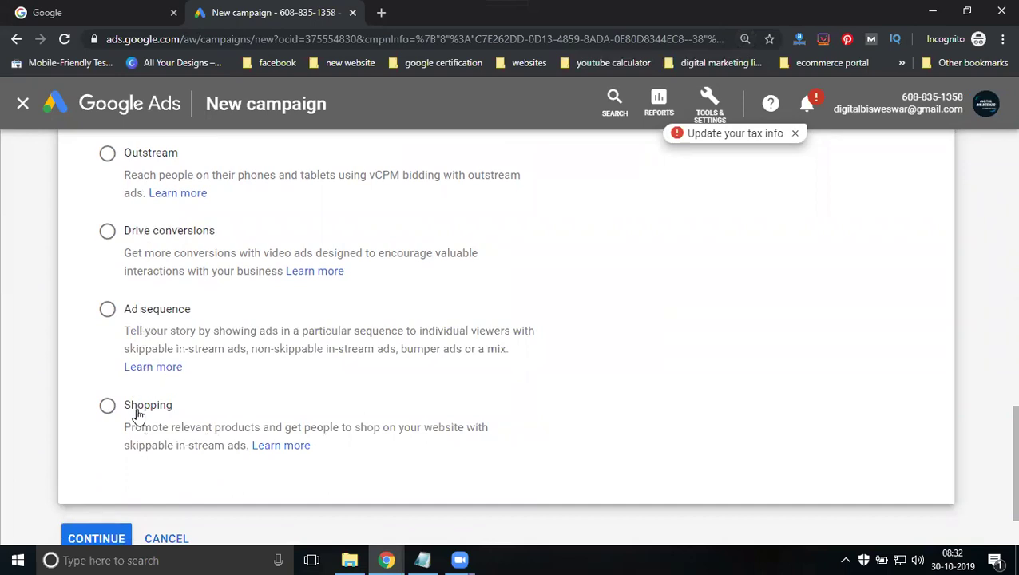
{"action": "scroll", "coordinate": [138, 417], "scroll_direction": "up", "scroll_amount": 1}
{"action": "scroll", "coordinate": [138, 416], "scroll_direction": "up", "scroll_amount": 1}
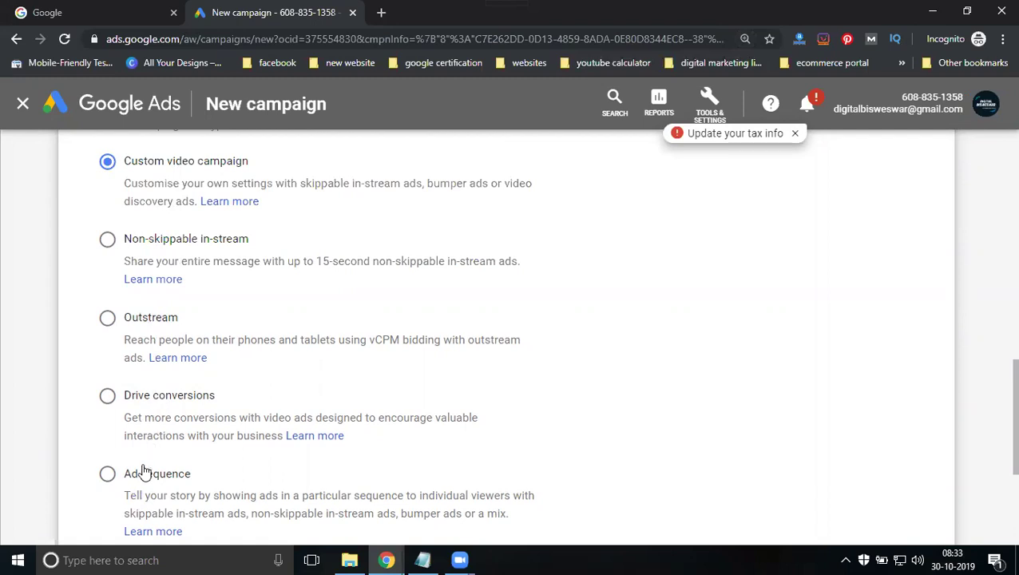
{"action": "scroll", "coordinate": [143, 478], "scroll_direction": "down", "scroll_amount": 1}
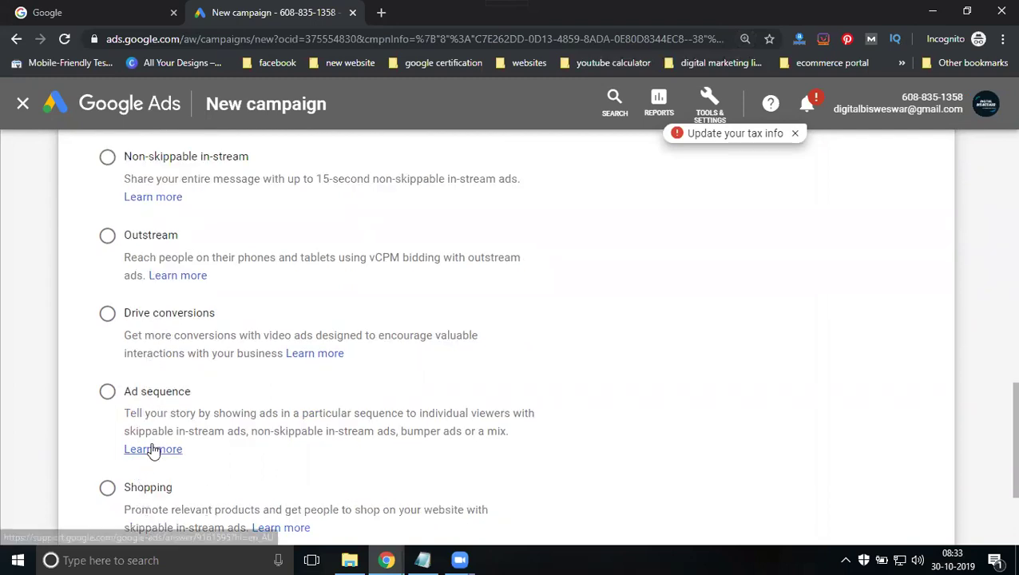
{"action": "scroll", "coordinate": [150, 450], "scroll_direction": "up", "scroll_amount": 1}
- Open the help article on custom video campaigns, read through its setup steps, goals and campaign subtypes, and close it
{"action": "left_click", "coordinate": [228, 200]}
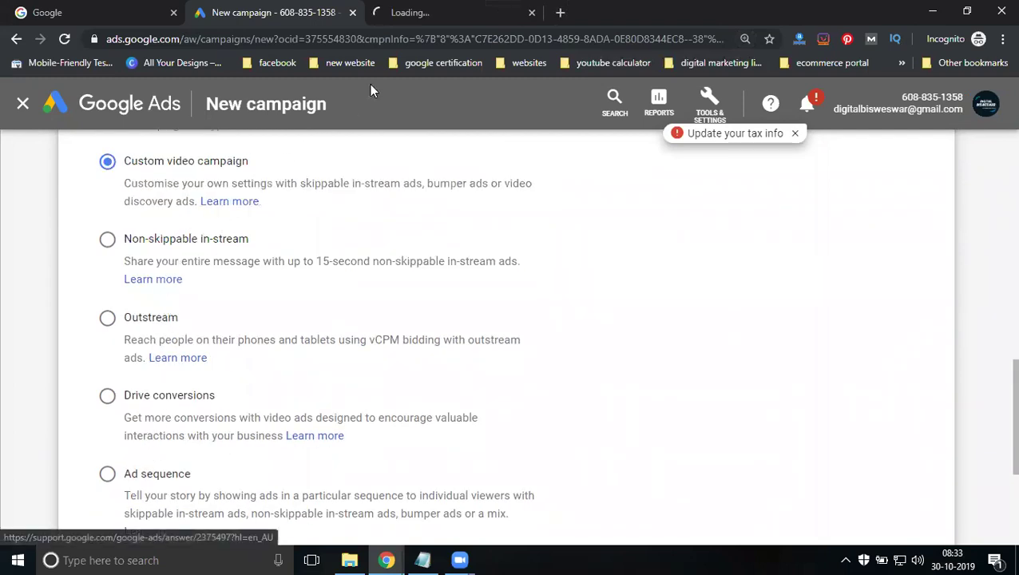
{"action": "left_click", "coordinate": [429, 13]}
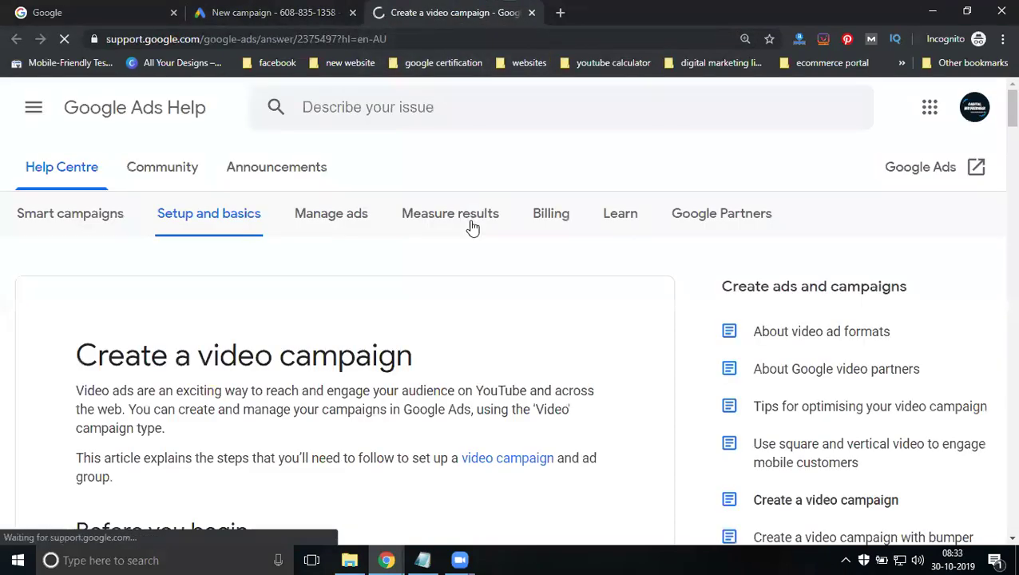
{"action": "scroll", "coordinate": [414, 254], "scroll_direction": "down", "scroll_amount": 2}
{"action": "scroll", "coordinate": [339, 273], "scroll_direction": "down", "scroll_amount": 8}
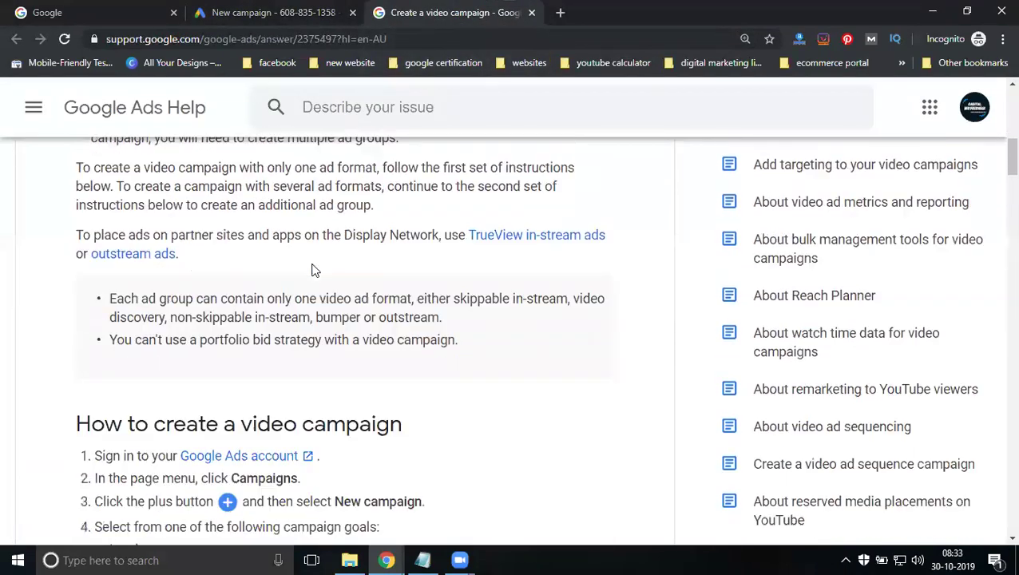
{"action": "scroll", "coordinate": [314, 270], "scroll_direction": "down", "scroll_amount": 3}
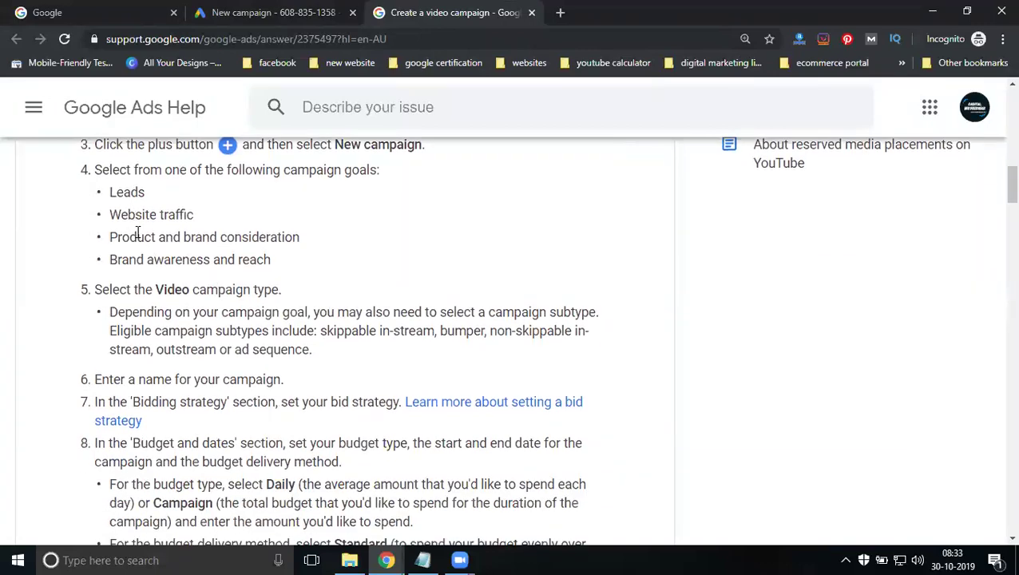
{"action": "scroll", "coordinate": [152, 321], "scroll_direction": "down", "scroll_amount": 9}
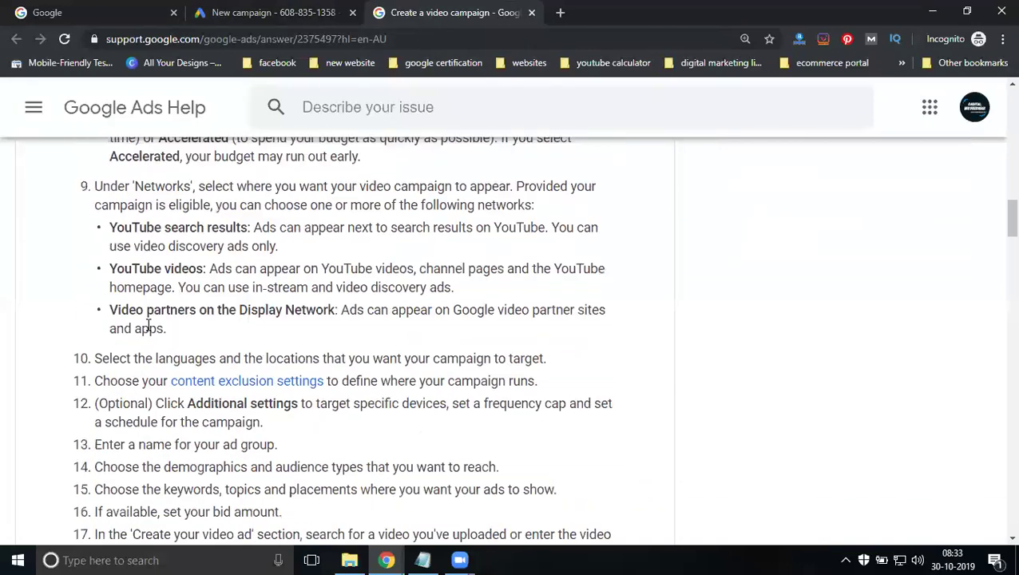
{"action": "scroll", "coordinate": [146, 328], "scroll_direction": "down", "scroll_amount": 13}
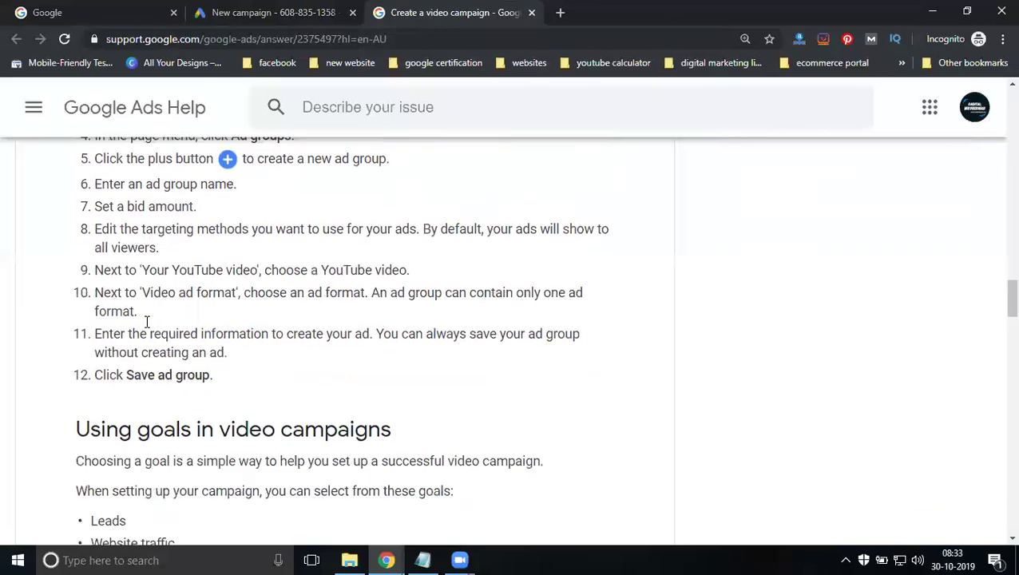
{"action": "scroll", "coordinate": [146, 328], "scroll_direction": "down", "scroll_amount": 3}
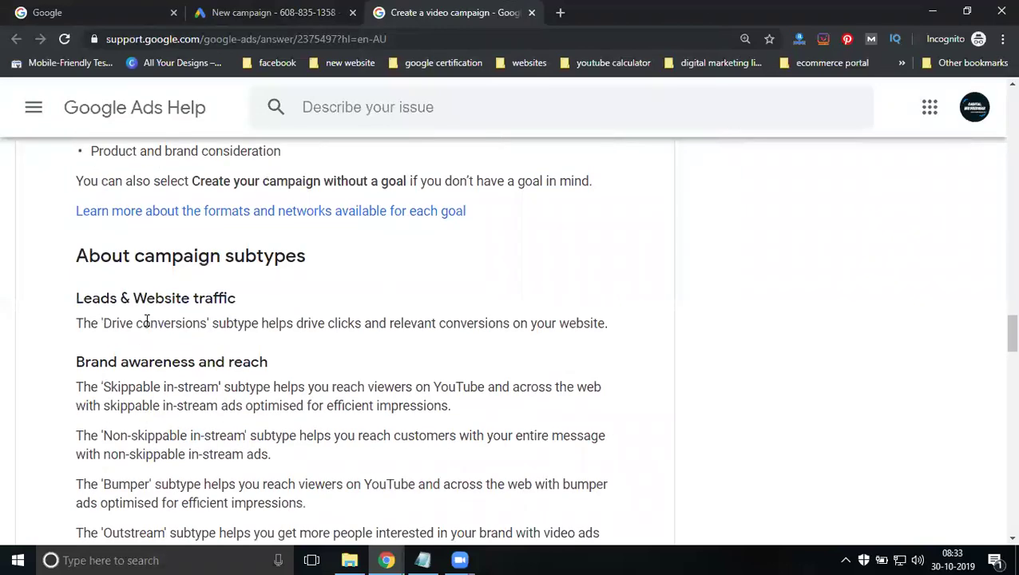
{"action": "scroll", "coordinate": [147, 321], "scroll_direction": "down", "scroll_amount": 3}
{"action": "left_click", "coordinate": [531, 12]}
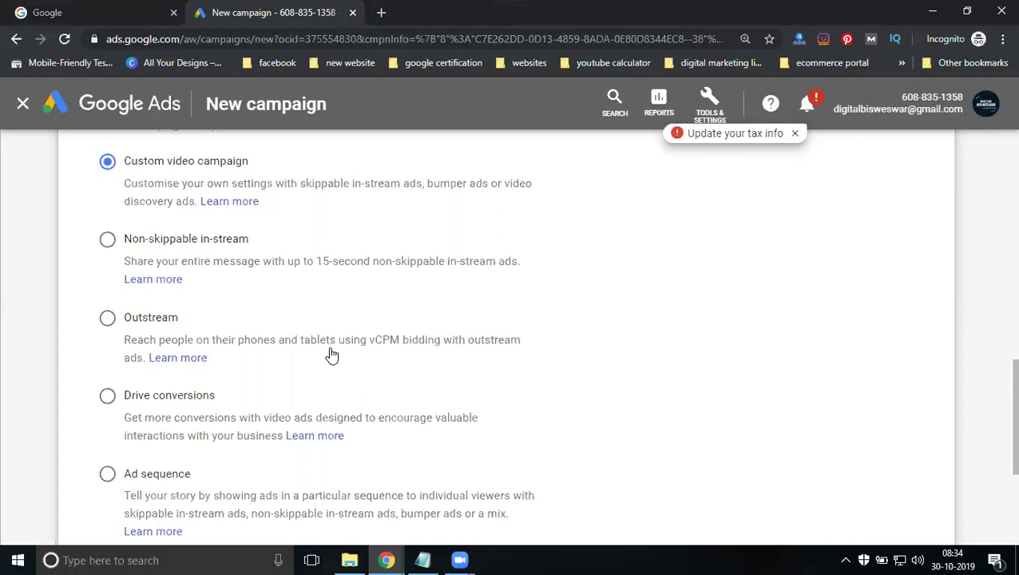
- Review the remaining subtypes and continue to the campaign settings with the Custom video campaign subtype
{"action": "scroll", "coordinate": [284, 325], "scroll_direction": "down", "scroll_amount": 2}
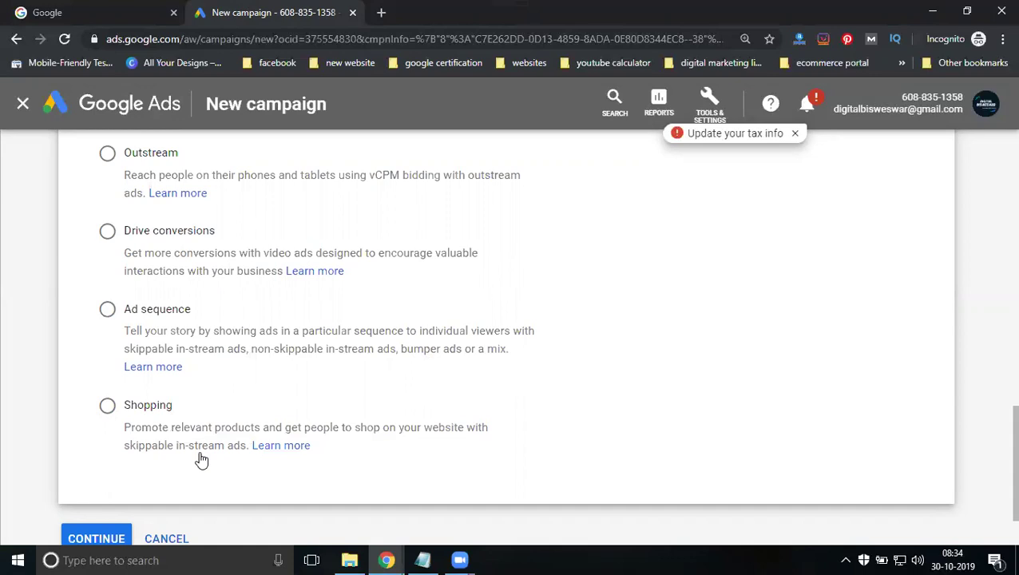
{"action": "scroll", "coordinate": [202, 459], "scroll_direction": "up", "scroll_amount": 2}
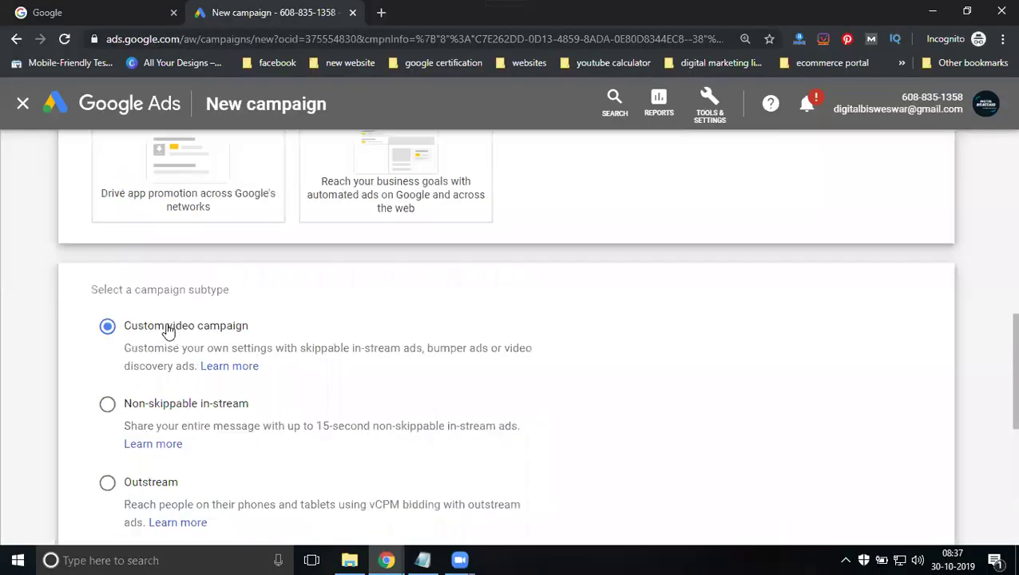
{"action": "scroll", "coordinate": [96, 348], "scroll_direction": "down", "scroll_amount": 5}
{"action": "left_click", "coordinate": [94, 454]}
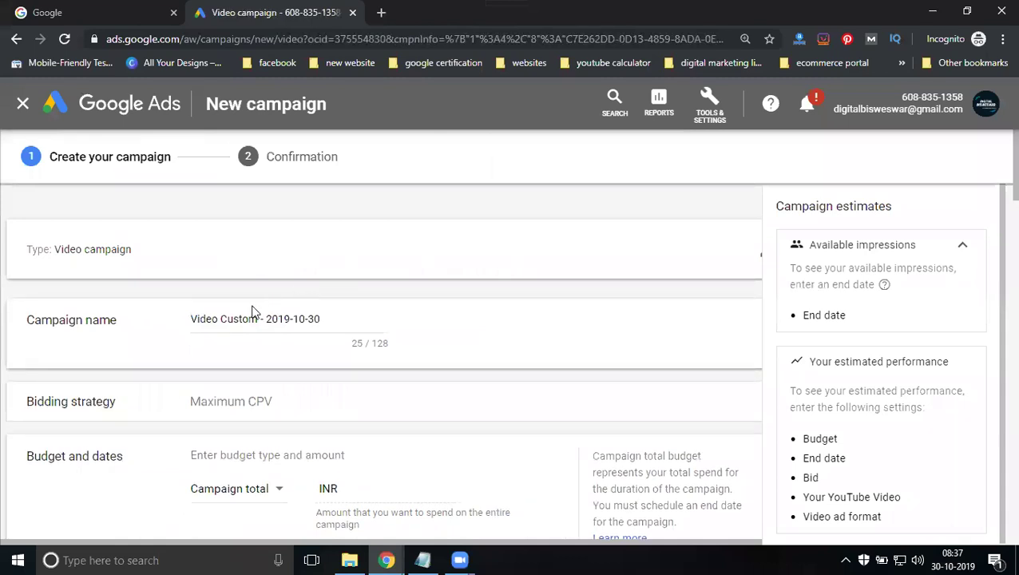
- Check the campaign name field and compare the available bid strategies, Maximum CPV and Target CPM
{"action": "triple_click", "coordinate": [248, 322]}
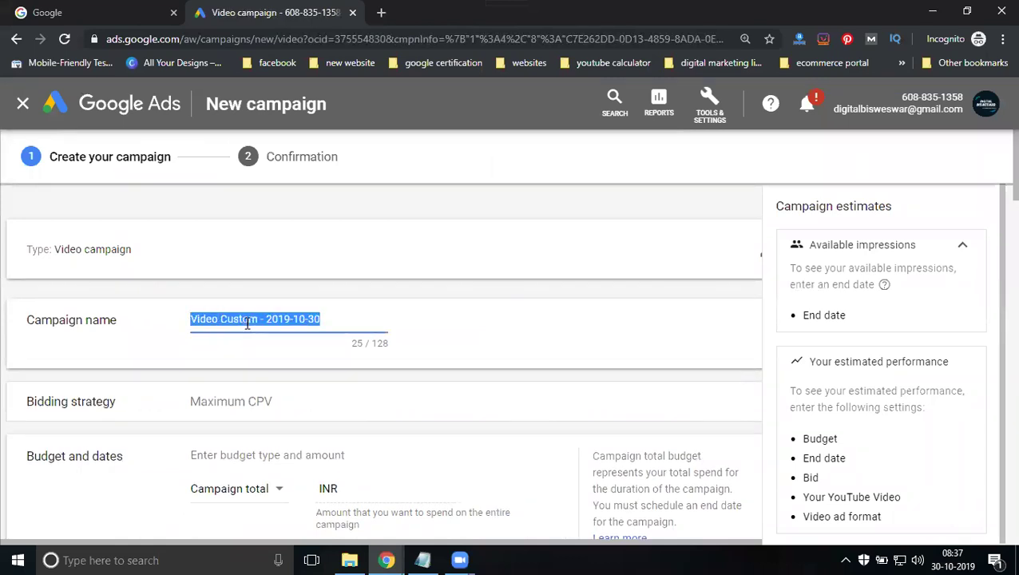
{"action": "left_click", "coordinate": [242, 411]}
{"action": "scroll", "coordinate": [232, 399], "scroll_direction": "down", "scroll_amount": 1}
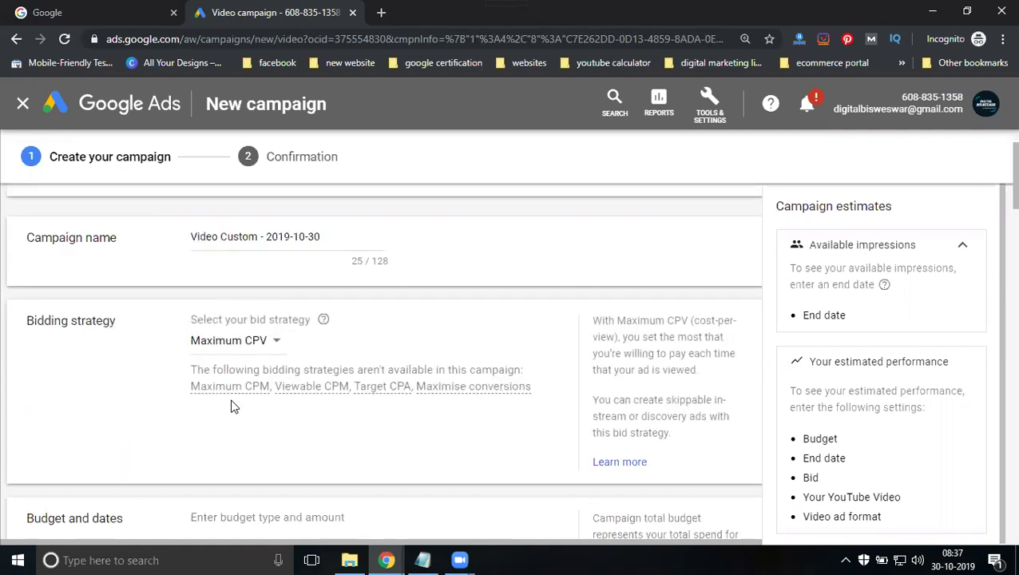
{"action": "left_click", "coordinate": [240, 342]}
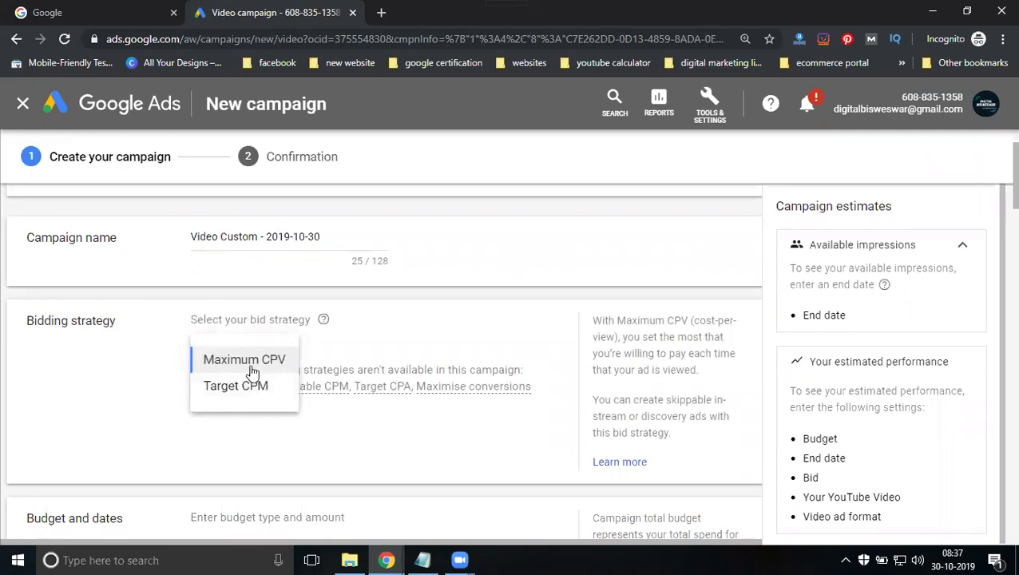
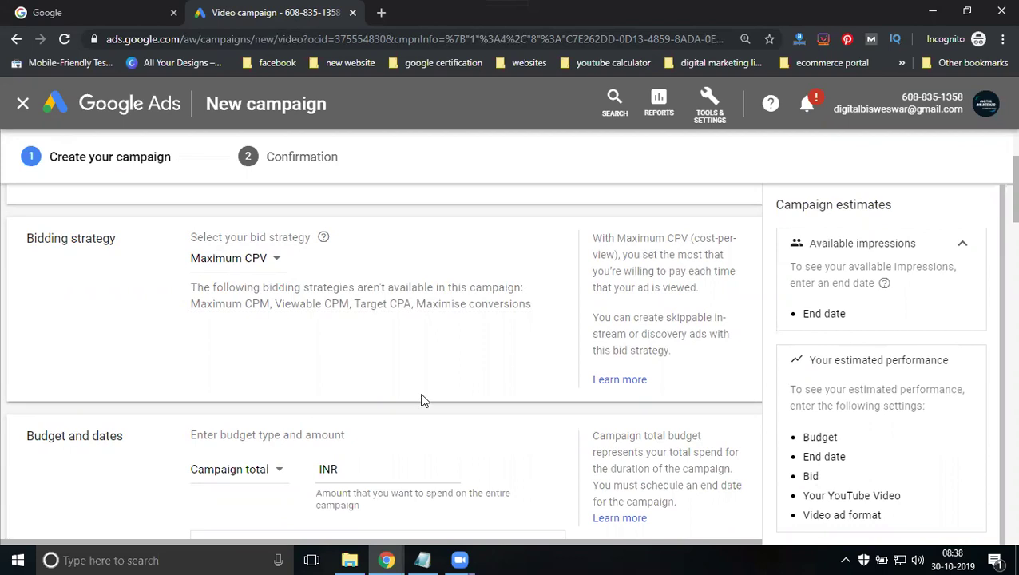
{"action": "scroll", "coordinate": [392, 385], "scroll_direction": "up", "scroll_amount": 2}
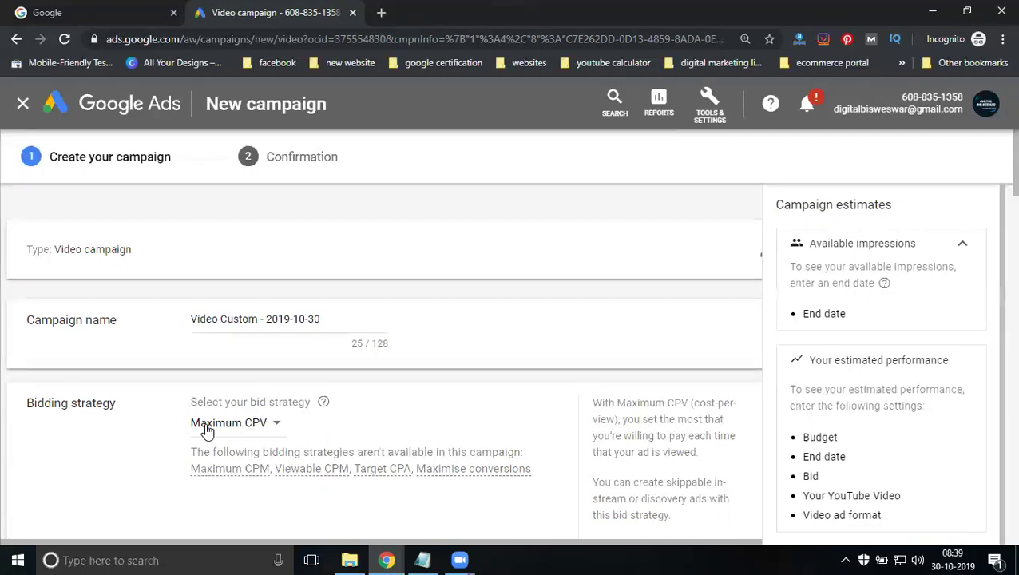
- Set the campaign budget type to Daily with an amount of INR 500
{"action": "scroll", "coordinate": [206, 431], "scroll_direction": "down", "scroll_amount": 4}
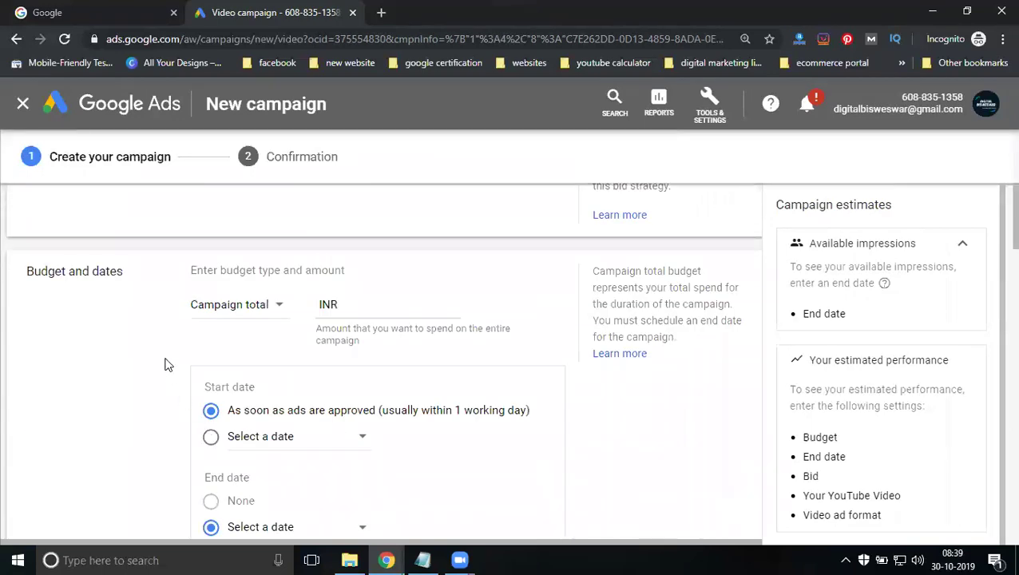
{"action": "left_click", "coordinate": [256, 311]}
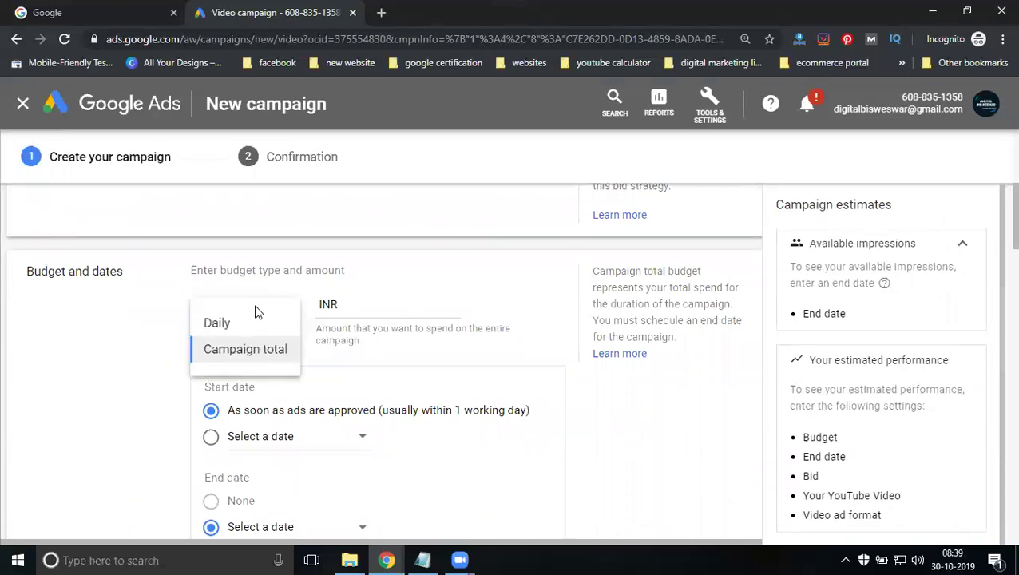
{"action": "left_click", "coordinate": [219, 324]}
{"action": "left_click", "coordinate": [352, 304]}
{"action": "type", "text": "500"}
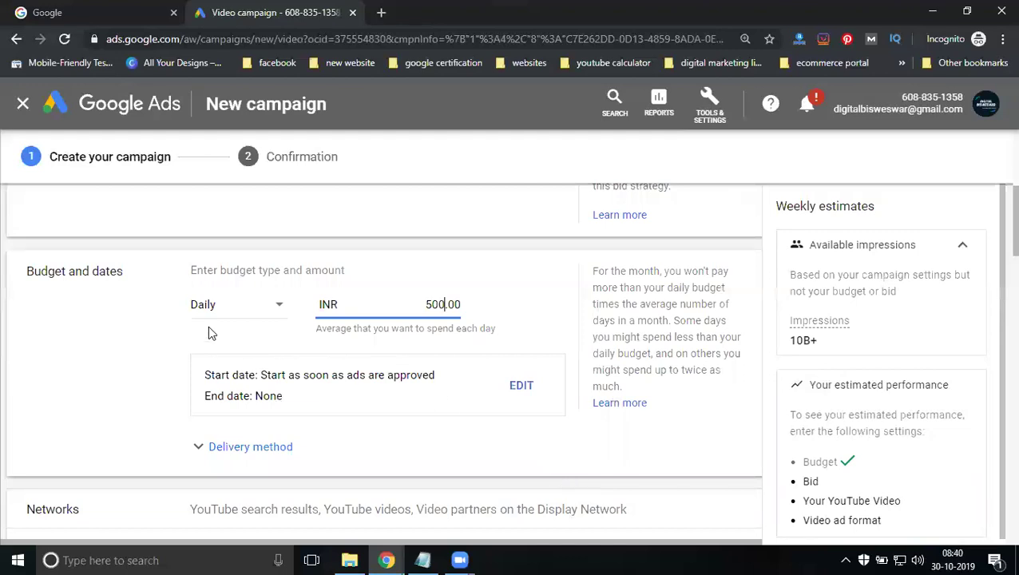
- Expand the campaign's Networks settings and compare the video partners option with the video ads on the andhrajyothy.com article
{"action": "scroll", "coordinate": [210, 332], "scroll_direction": "down", "scroll_amount": 2}
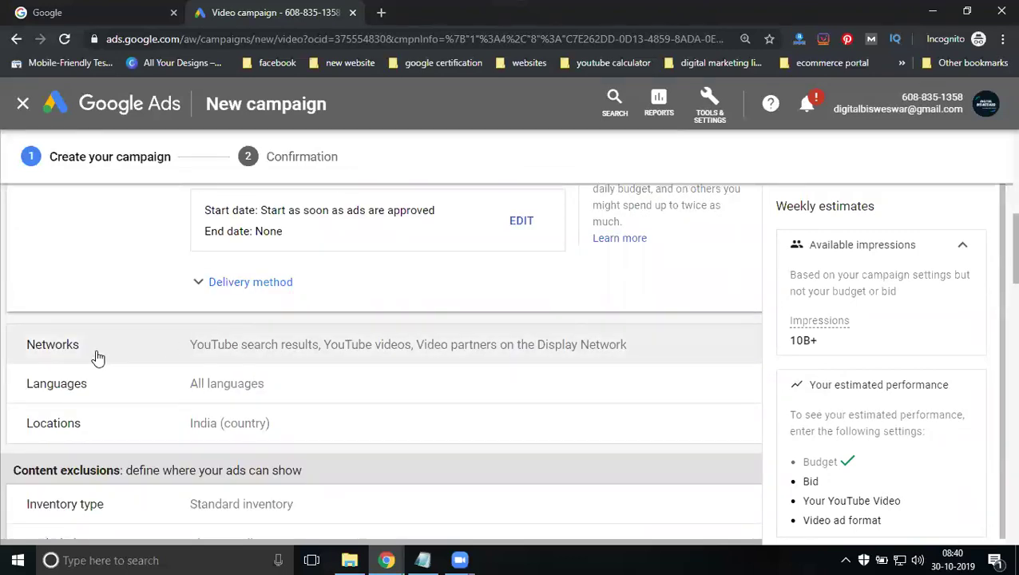
{"action": "left_click", "coordinate": [232, 353]}
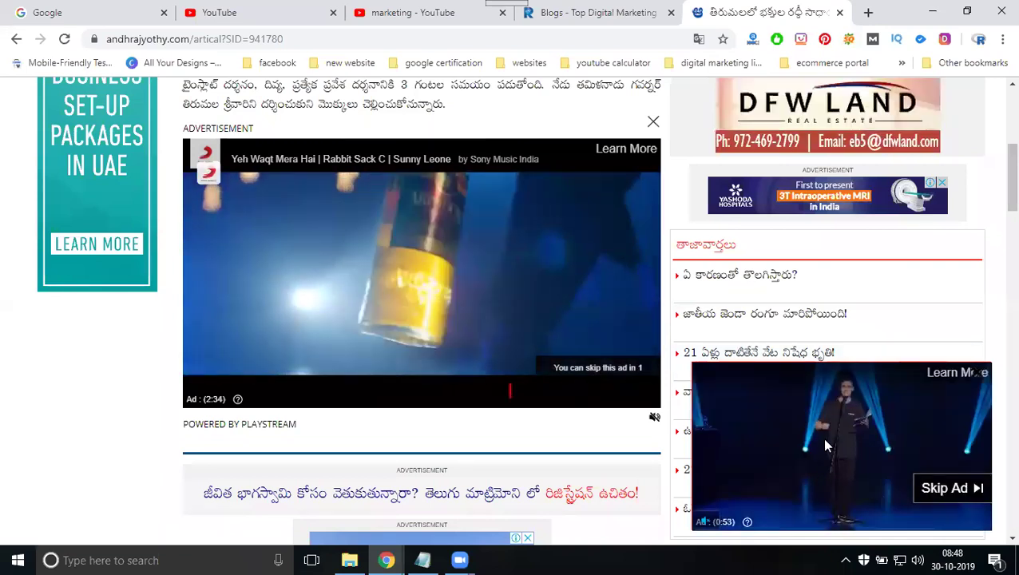
{"action": "left_click", "coordinate": [932, 13]}
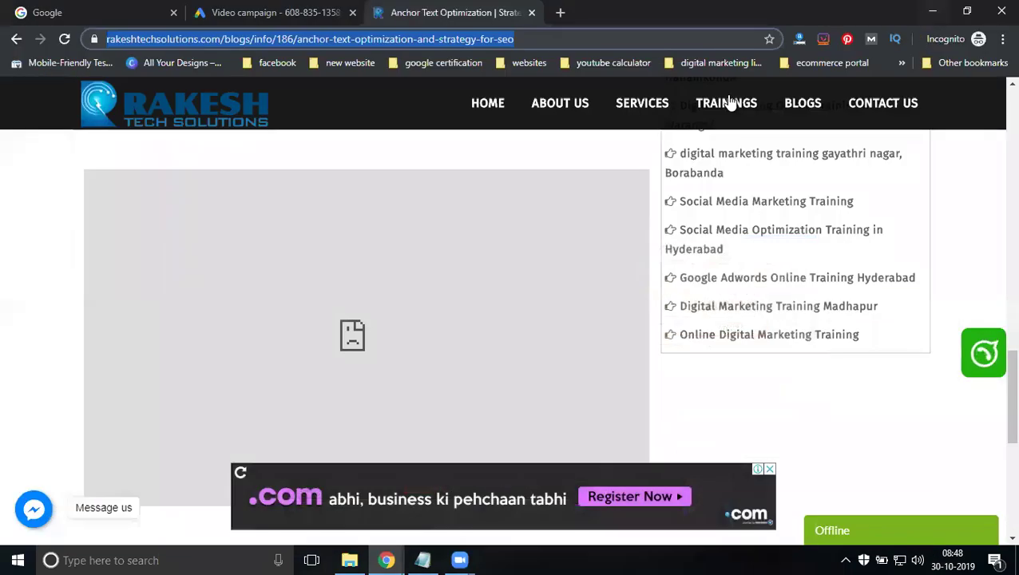
{"action": "left_click", "coordinate": [278, 8]}
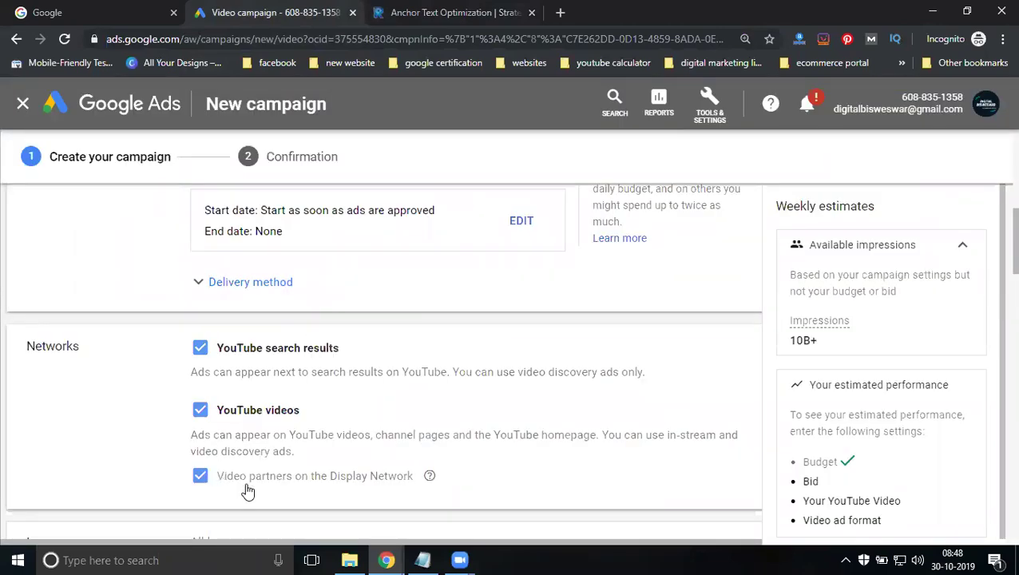
{"action": "mouse_move", "coordinate": [386, 559]}
{"action": "left_click", "coordinate": [312, 503]}
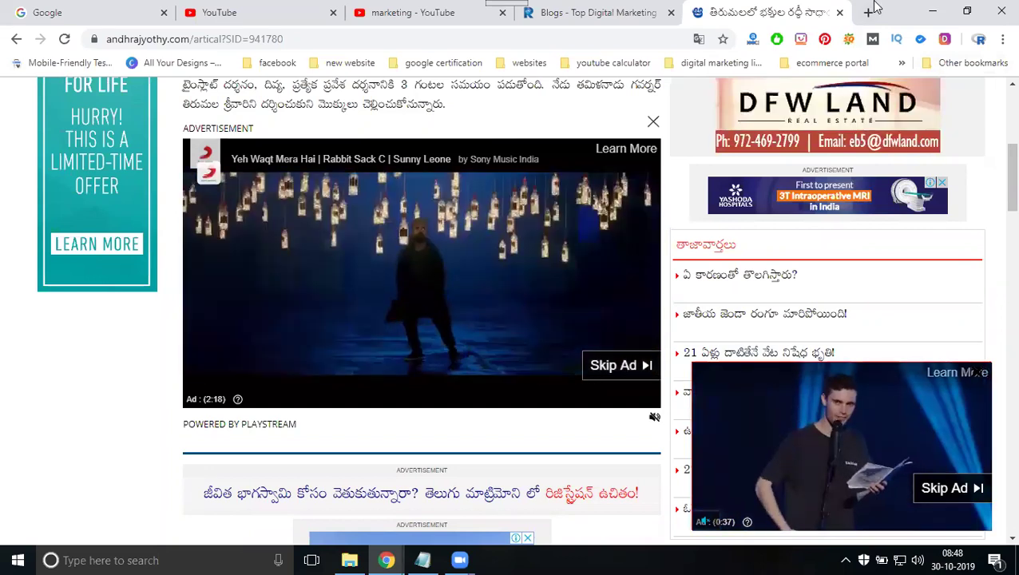
{"action": "left_click", "coordinate": [932, 10]}
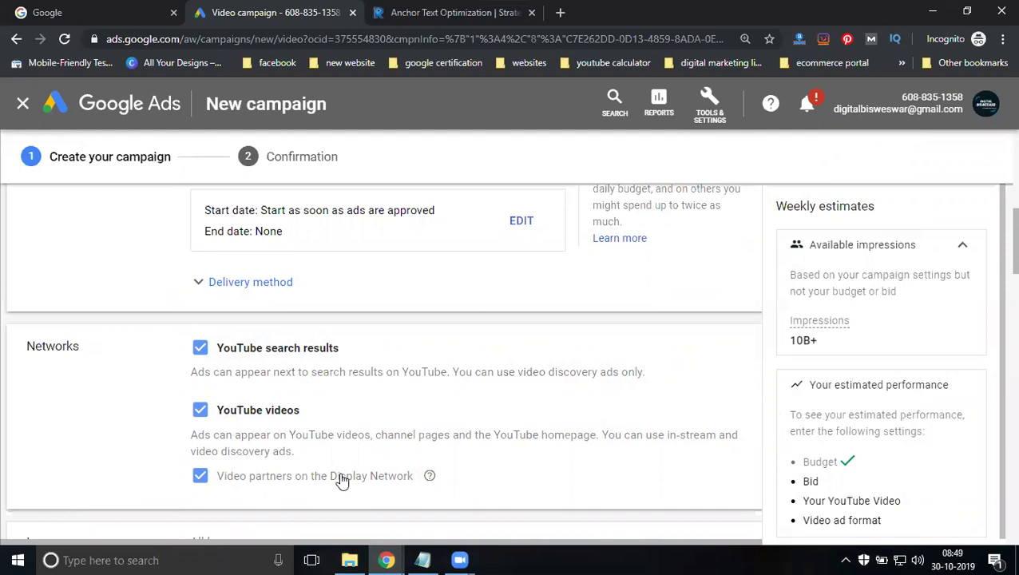
- Set the campaign language to English and expand the campaign's location targeting settings
{"action": "scroll", "coordinate": [204, 389], "scroll_direction": "down", "scroll_amount": 5}
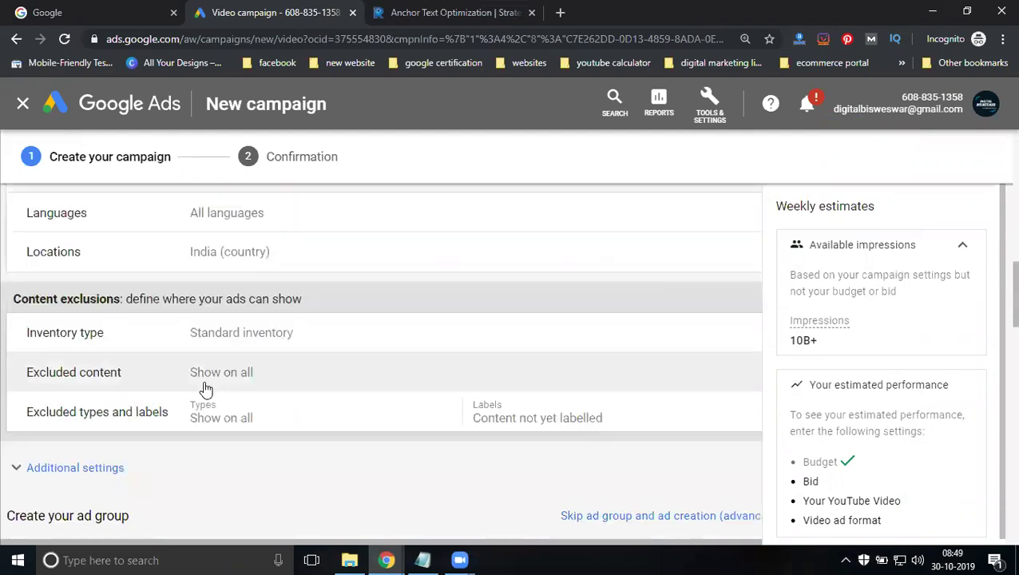
{"action": "left_click", "coordinate": [218, 214]}
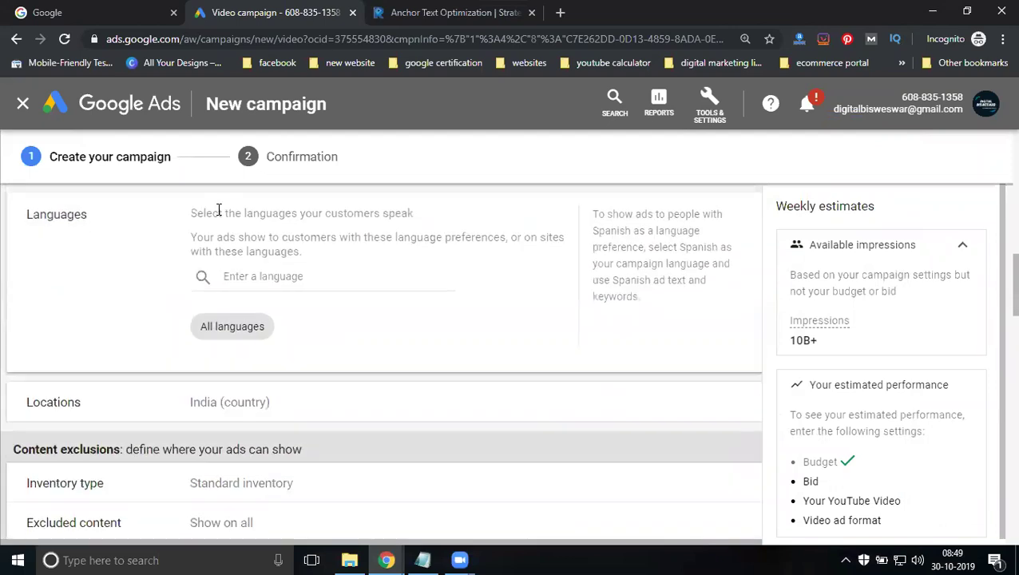
{"action": "left_click", "coordinate": [225, 276]}
{"action": "type", "text": "eng"}
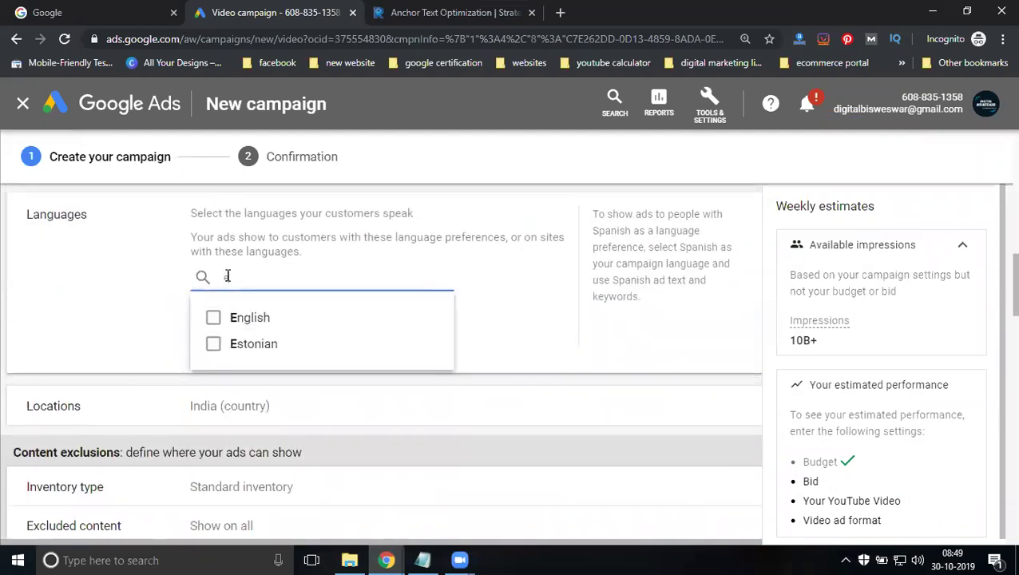
{"action": "left_click", "coordinate": [237, 318]}
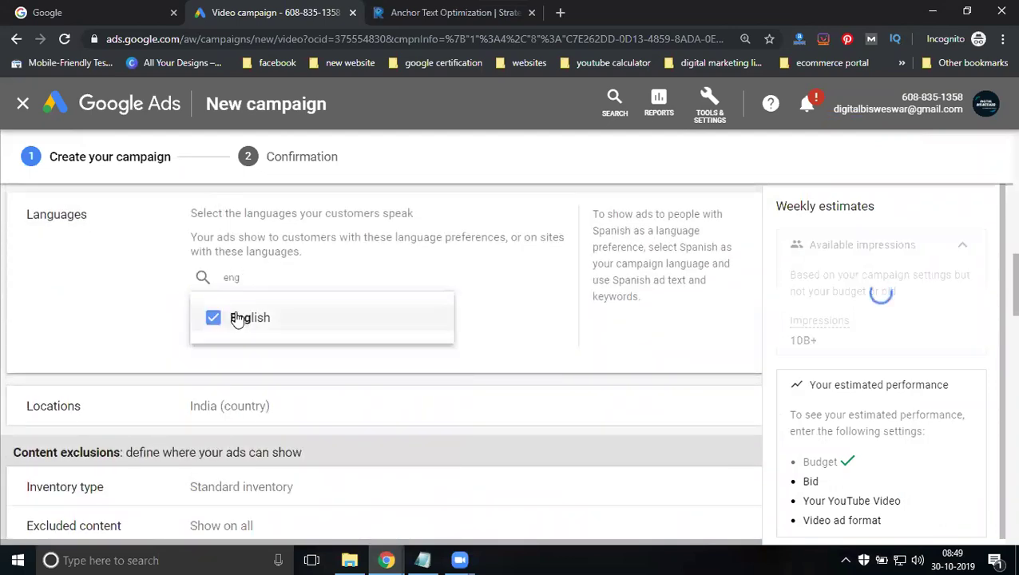
{"action": "left_click", "coordinate": [159, 316]}
{"action": "left_click", "coordinate": [250, 406]}
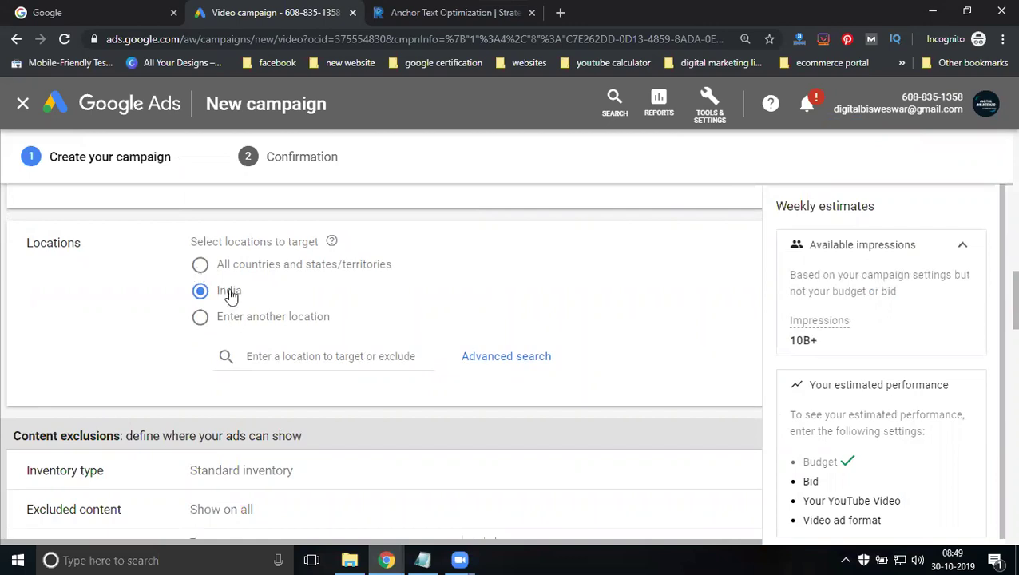
{"action": "left_click", "coordinate": [274, 361]}
{"action": "type", "text": "hy"}
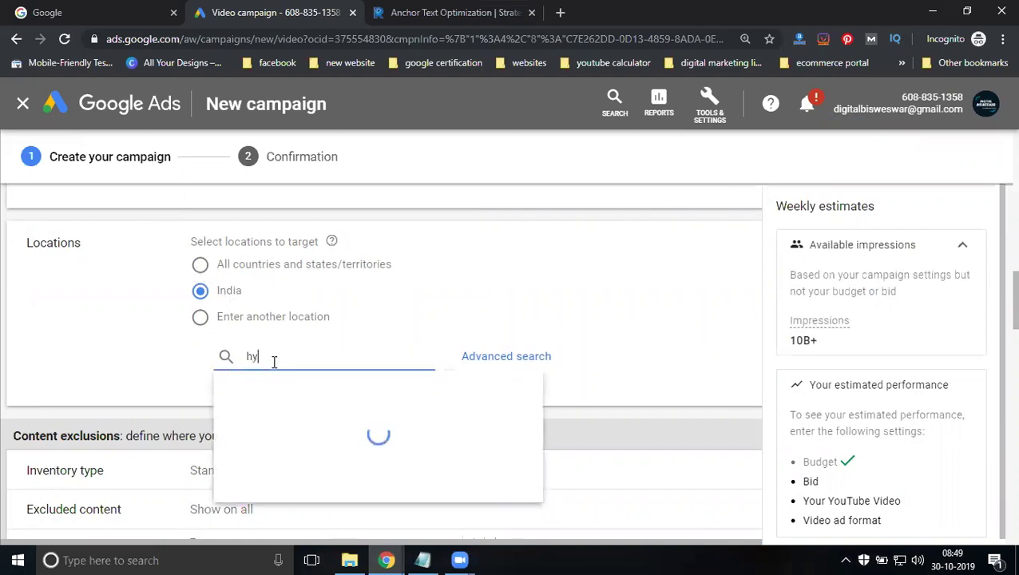
{"action": "type", "text": "derabad"}
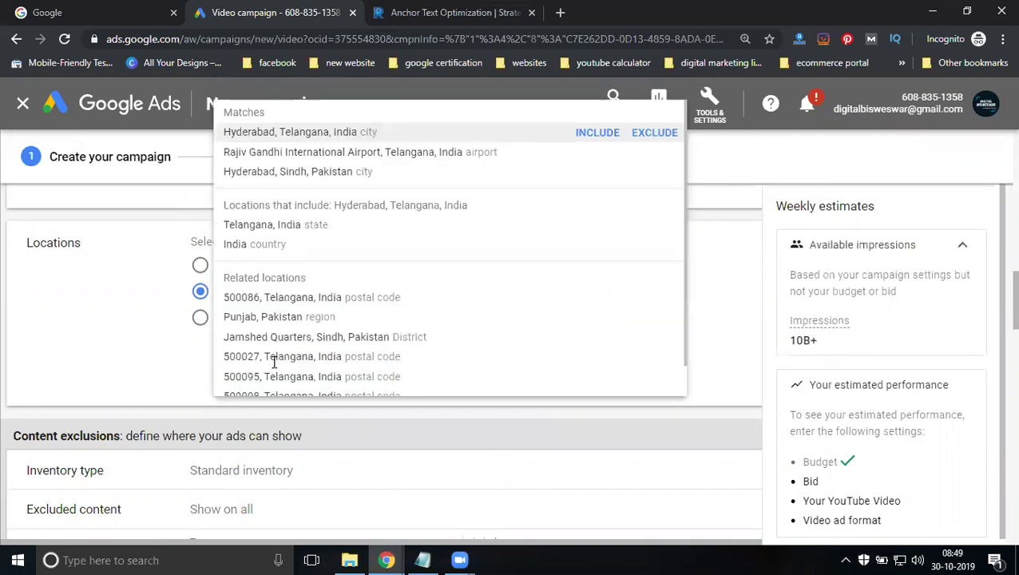
{"action": "left_click", "coordinate": [292, 150]}
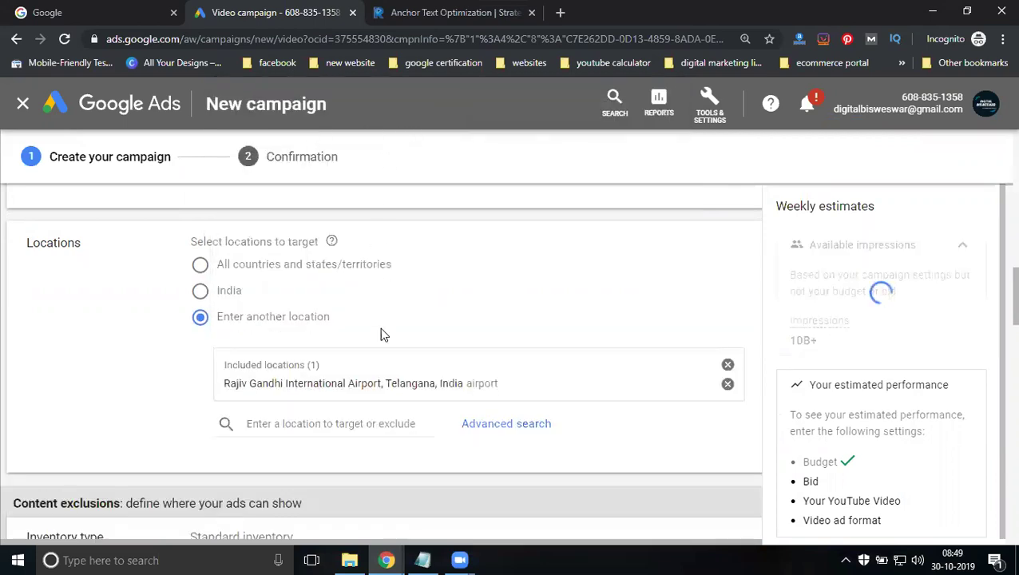
{"action": "left_click", "coordinate": [727, 384]}
- Search for hyderabad and include the city Hyderabad, Telangana, India as the campaign's target location
{"action": "left_click", "coordinate": [412, 357]}
{"action": "type", "text": "h"}
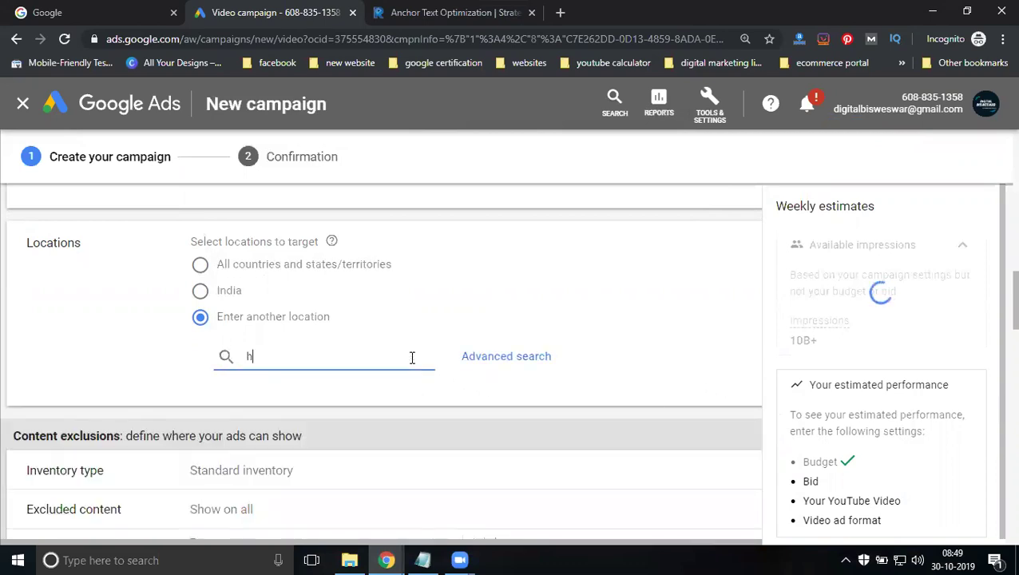
{"action": "type", "text": "yderabad"}
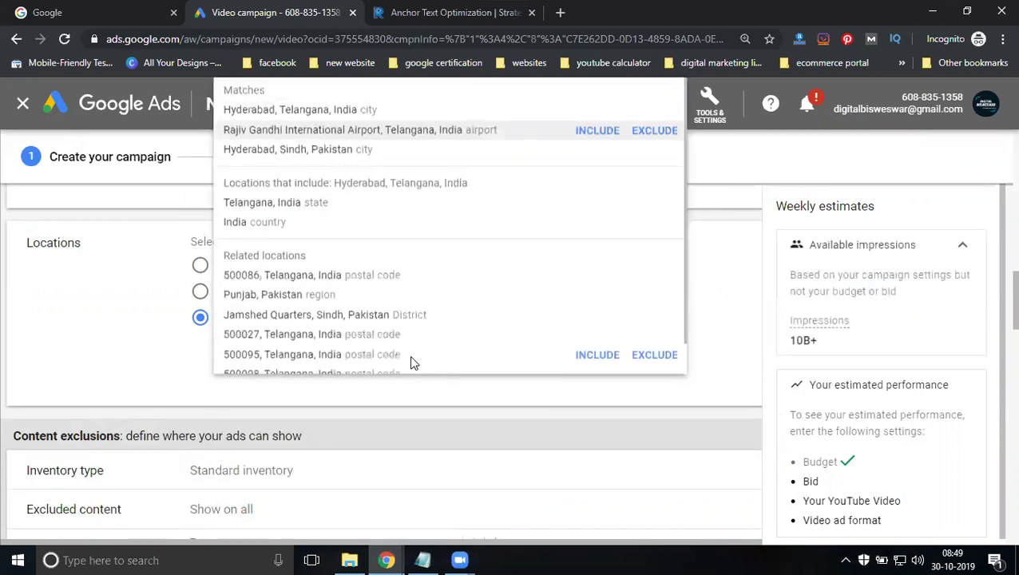
{"action": "left_click", "coordinate": [595, 110]}
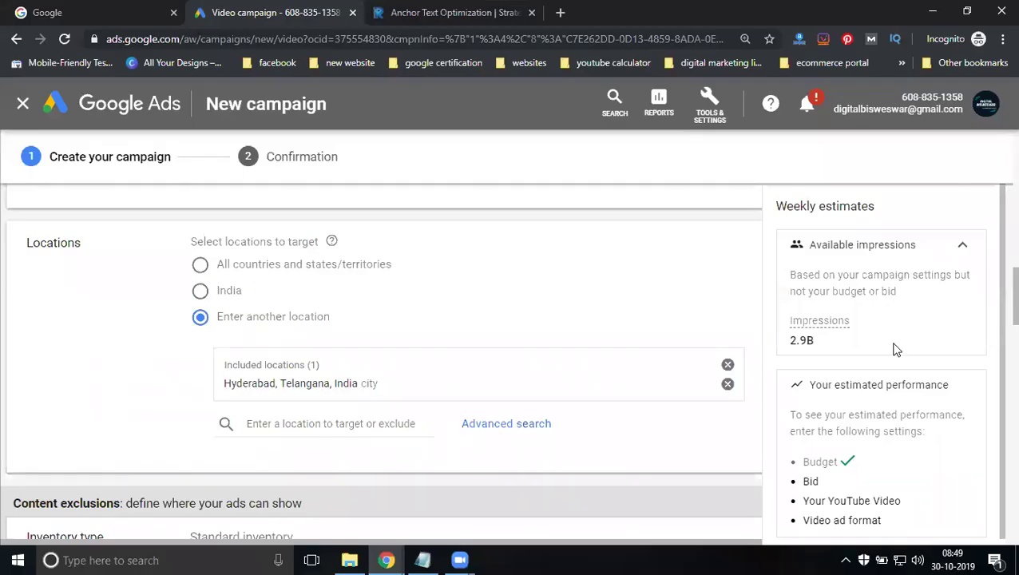
- In the ad group's demographics, exclude Unknown gender and the ages 45 - 54, 55 - 64, 65+ and Unknown
{"action": "scroll", "coordinate": [896, 349], "scroll_direction": "down", "scroll_amount": 3}
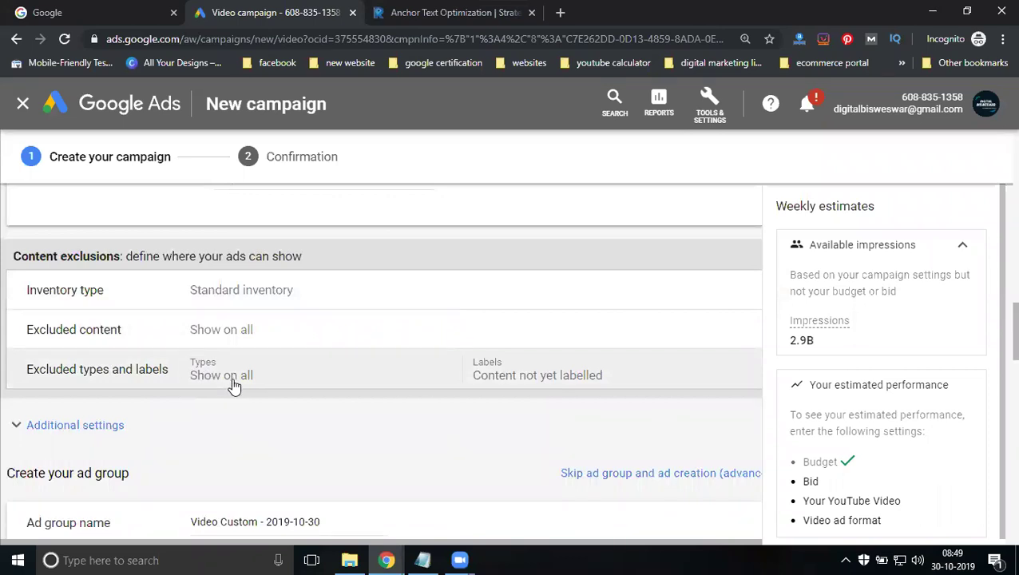
{"action": "scroll", "coordinate": [233, 386], "scroll_direction": "down", "scroll_amount": 4}
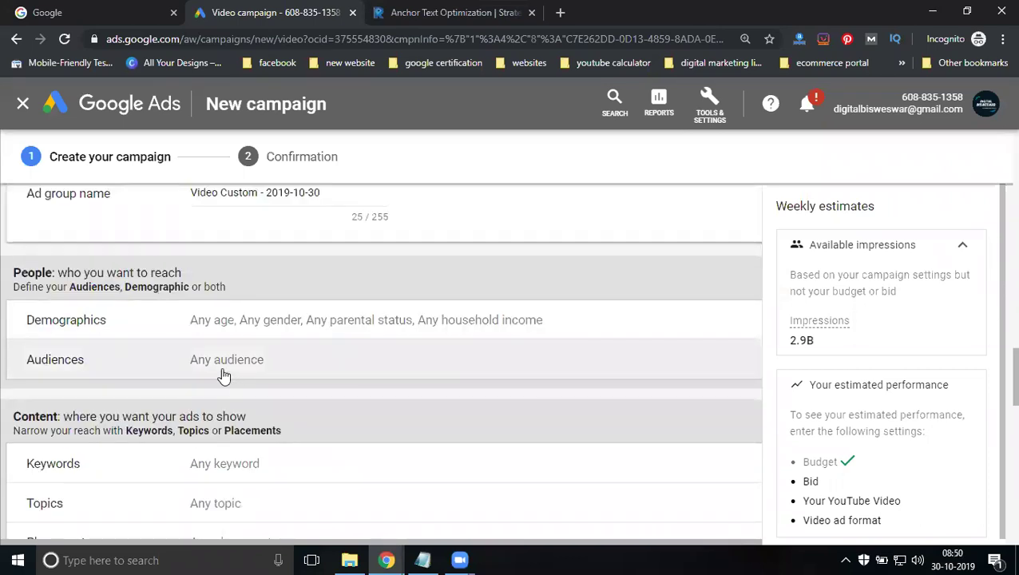
{"action": "scroll", "coordinate": [164, 335], "scroll_direction": "up", "scroll_amount": 2}
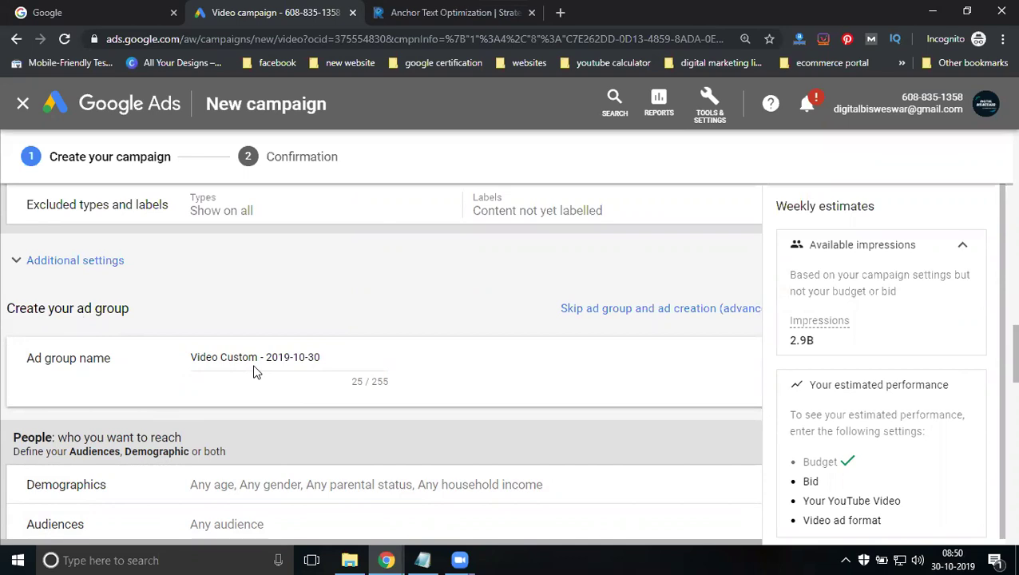
{"action": "scroll", "coordinate": [260, 355], "scroll_direction": "down", "scroll_amount": 3}
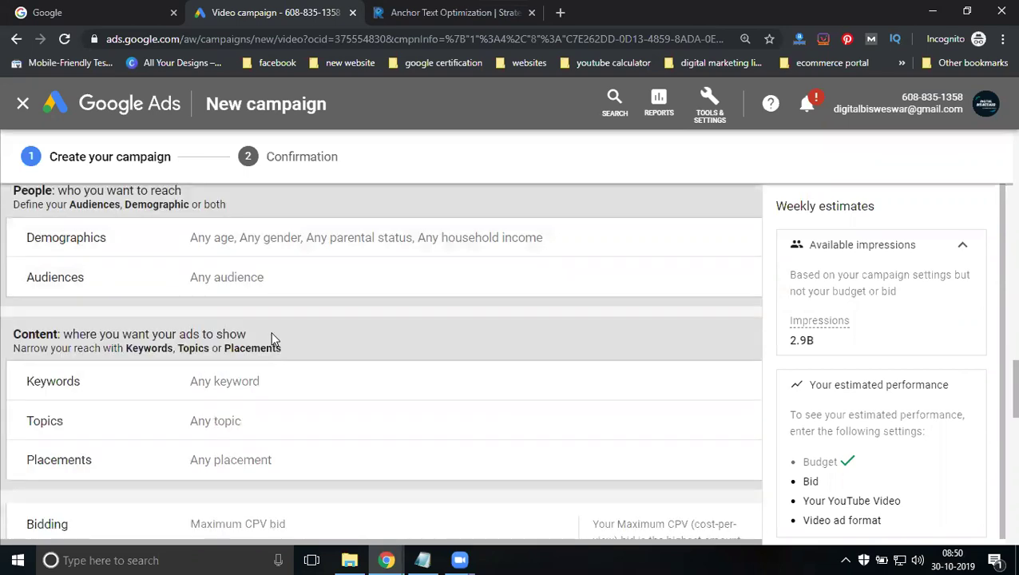
{"action": "left_click", "coordinate": [265, 246]}
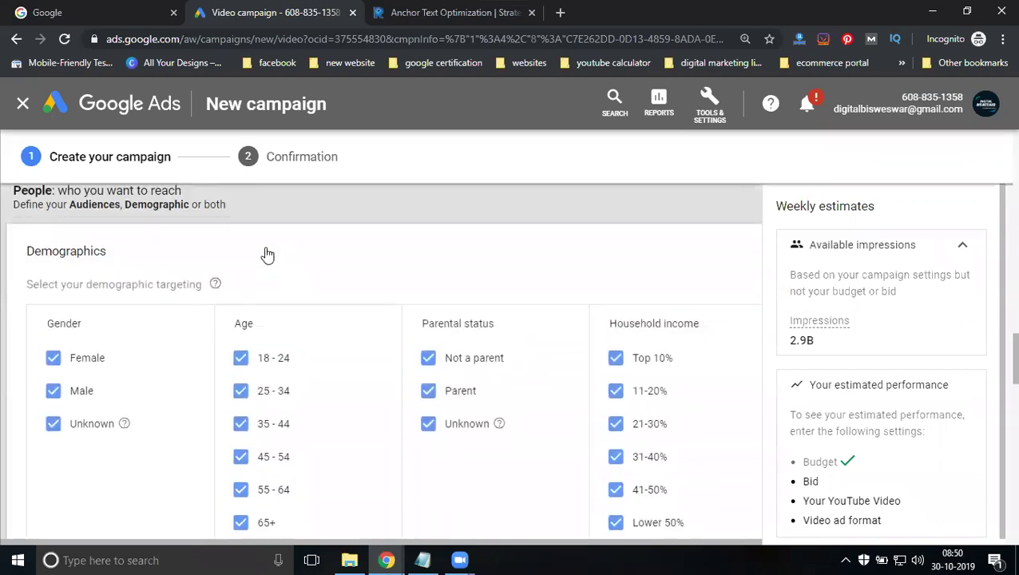
{"action": "left_click", "coordinate": [70, 428]}
{"action": "scroll", "coordinate": [243, 403], "scroll_direction": "down", "scroll_amount": 1}
{"action": "left_click", "coordinate": [241, 376]}
{"action": "left_click", "coordinate": [240, 408]}
{"action": "left_click", "coordinate": [240, 440]}
{"action": "left_click", "coordinate": [241, 473]}
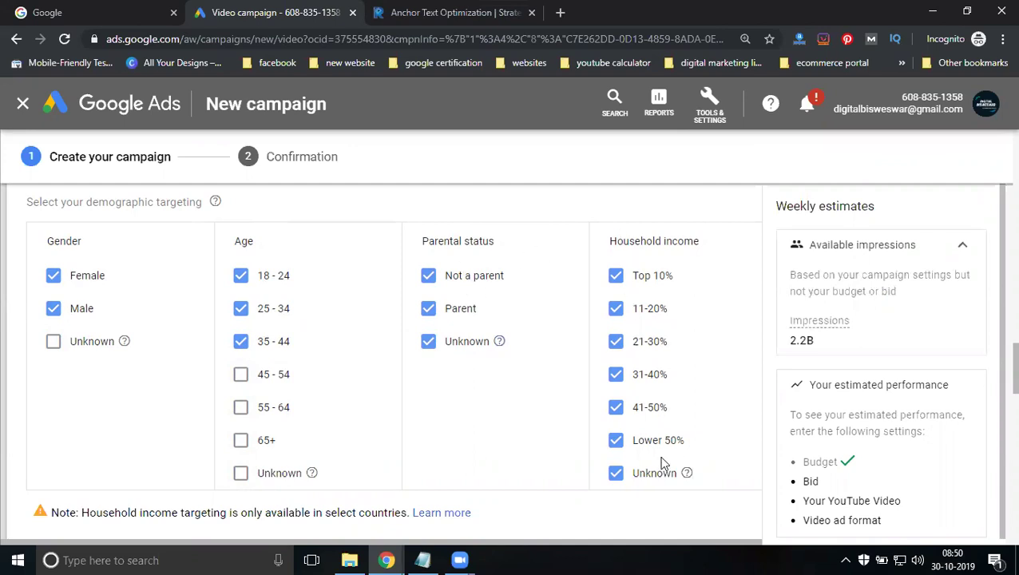
- Search the audiences for "digital marketing" and target the in-market audiences Advertising & Marketing Services and SEO & SEM Services
{"action": "scroll", "coordinate": [507, 389], "scroll_direction": "down", "scroll_amount": 2}
{"action": "scroll", "coordinate": [507, 389], "scroll_direction": "down", "scroll_amount": 1}
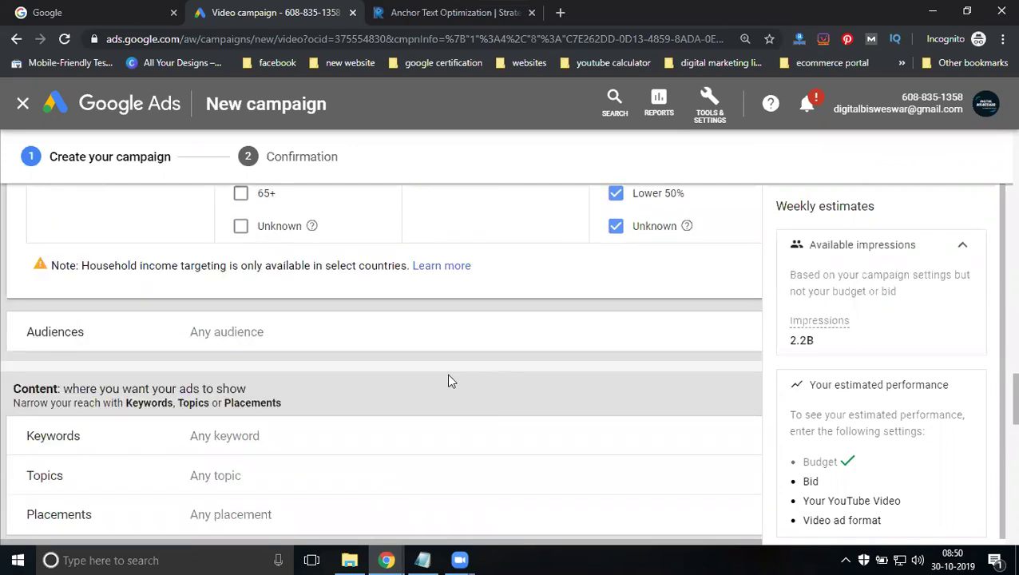
{"action": "left_click", "coordinate": [213, 346]}
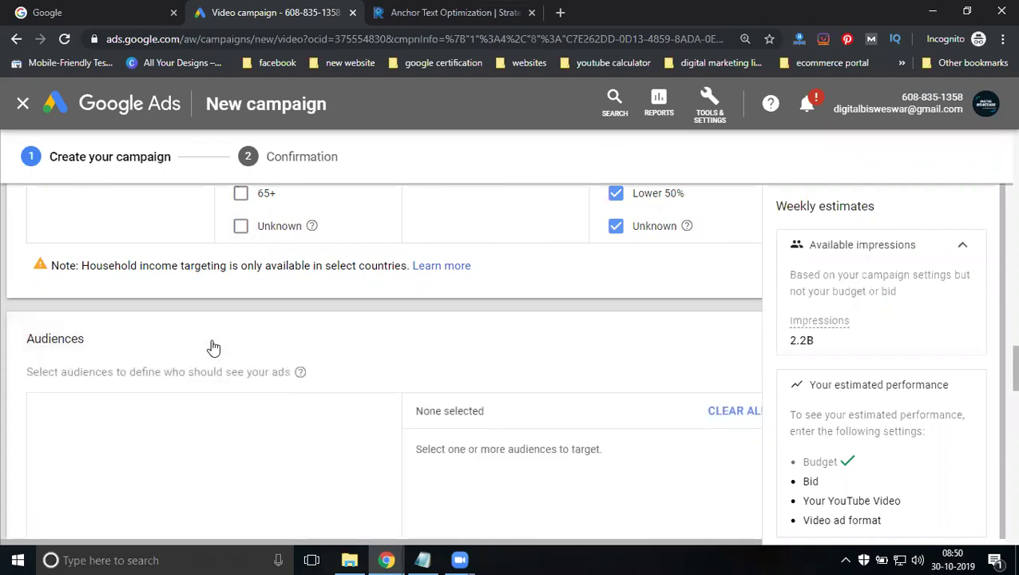
{"action": "scroll", "coordinate": [258, 364], "scroll_direction": "down", "scroll_amount": 2}
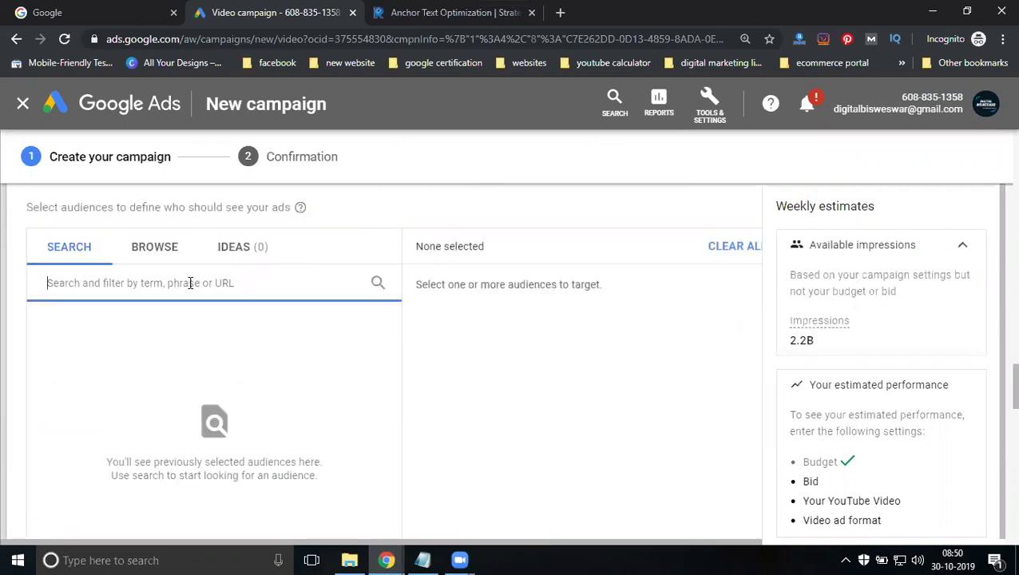
{"action": "type", "text": "digital marketing"}
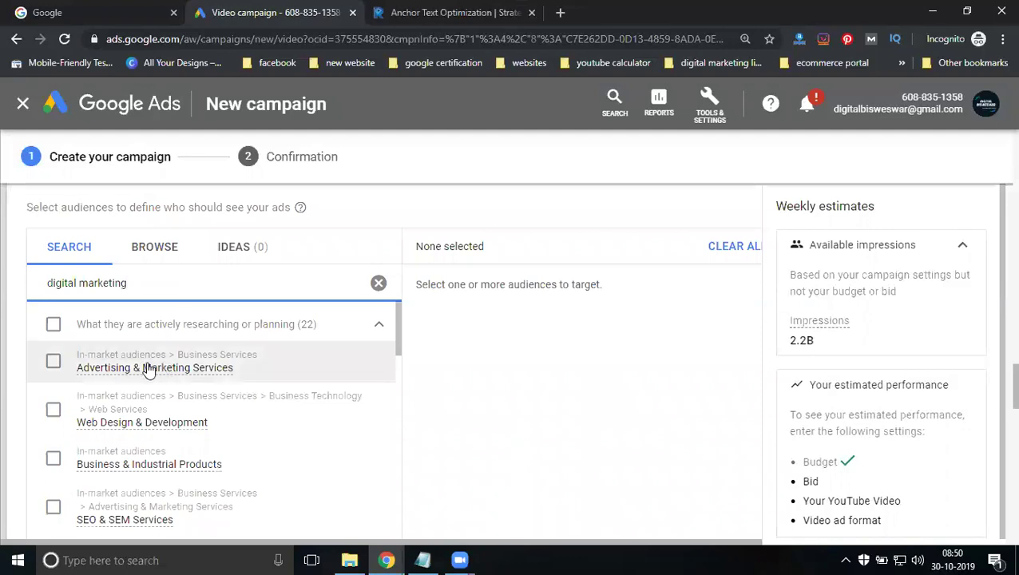
{"action": "left_click", "coordinate": [54, 363]}
{"action": "left_click", "coordinate": [53, 507]}
{"action": "scroll", "coordinate": [237, 430], "scroll_direction": "down", "scroll_amount": 2}
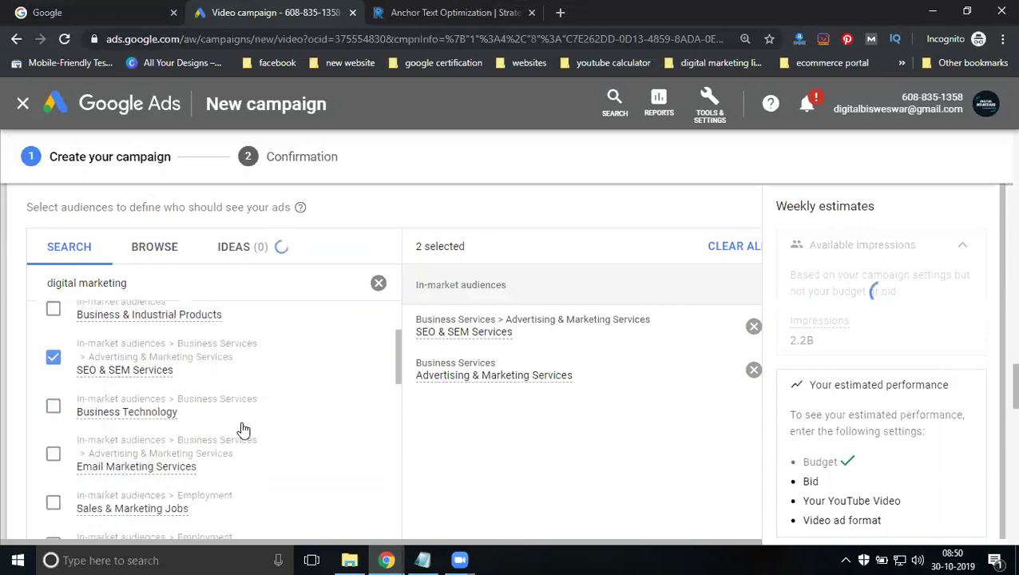
{"action": "scroll", "coordinate": [156, 476], "scroll_direction": "down", "scroll_amount": 1}
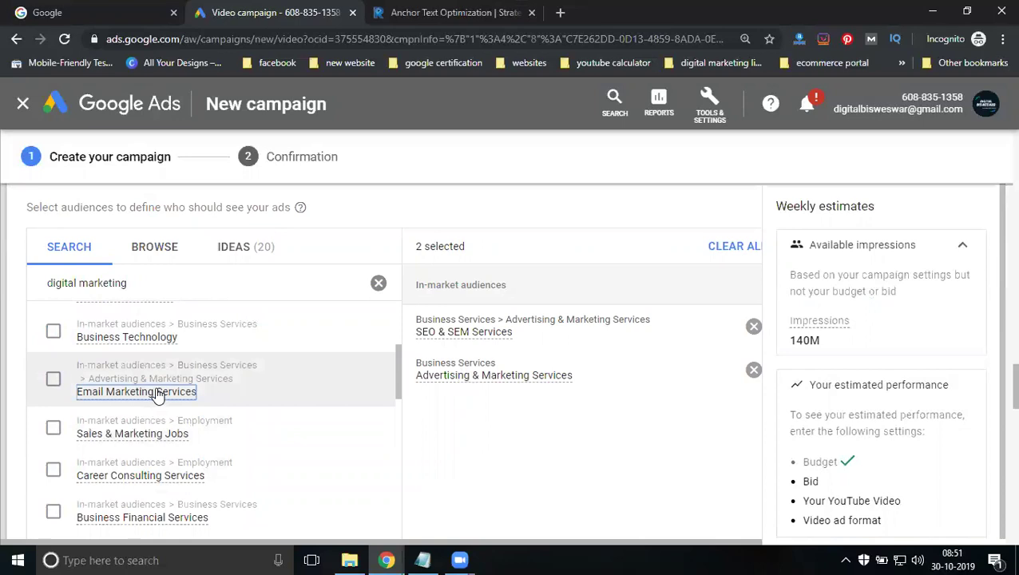
{"action": "mouse_move", "coordinate": [158, 397]}
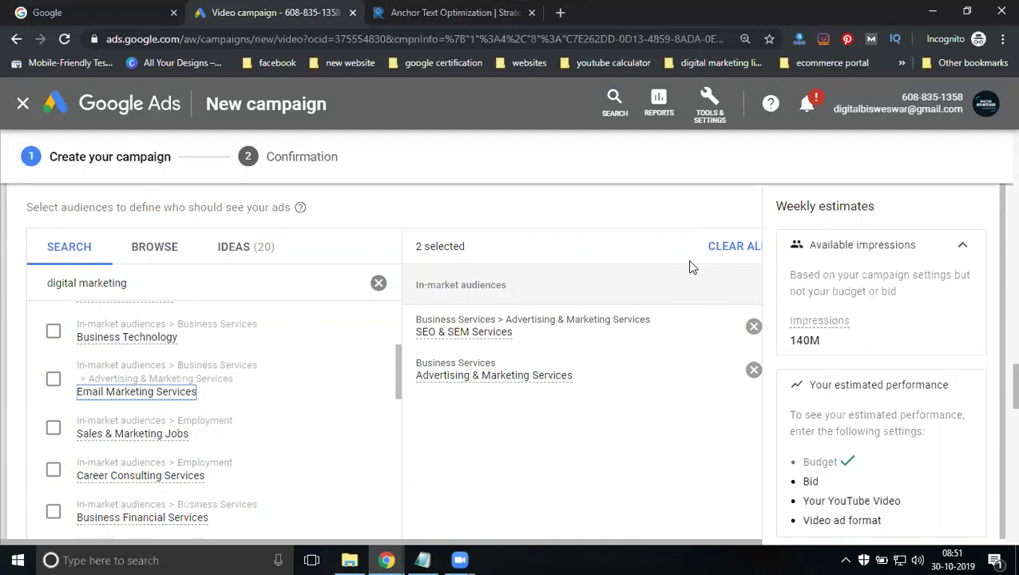
{"action": "scroll", "coordinate": [692, 267], "scroll_direction": "up", "scroll_amount": 1}
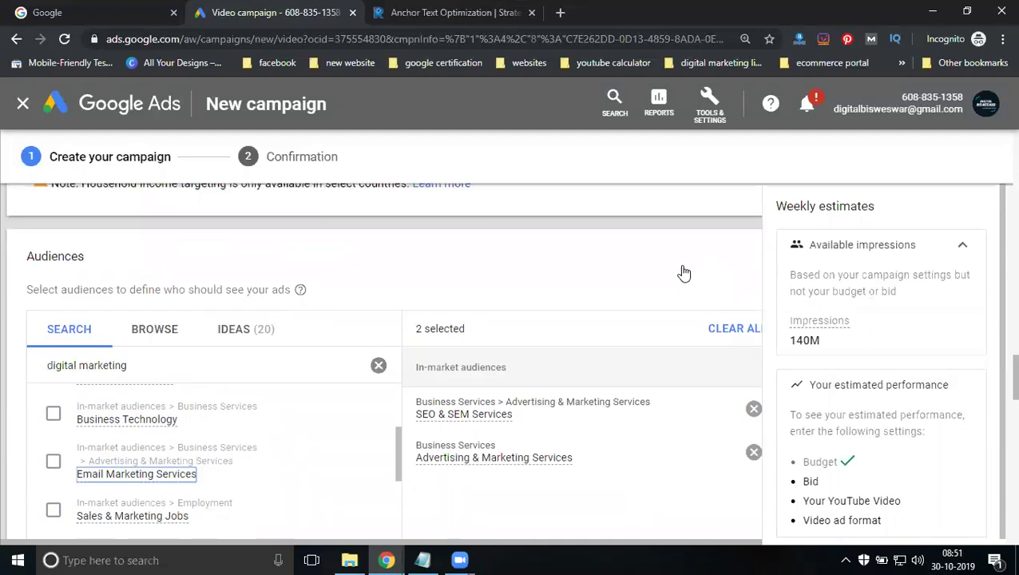
{"action": "left_click", "coordinate": [684, 268]}
- Expand the ad group's Keywords settings and get keyword ideas for the service "digital marketing services"
{"action": "scroll", "coordinate": [639, 275], "scroll_direction": "down", "scroll_amount": 1}
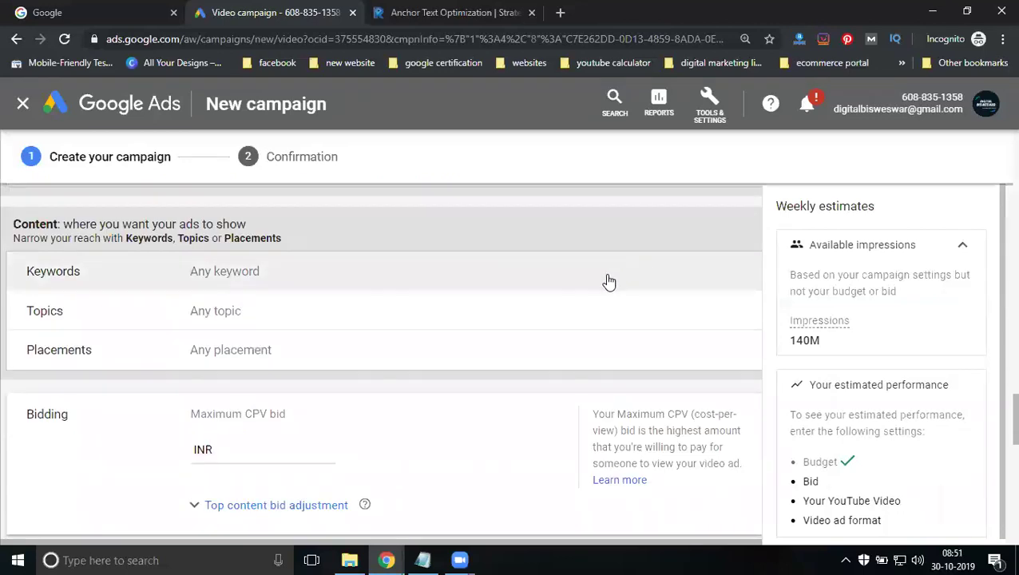
{"action": "left_click", "coordinate": [270, 286]}
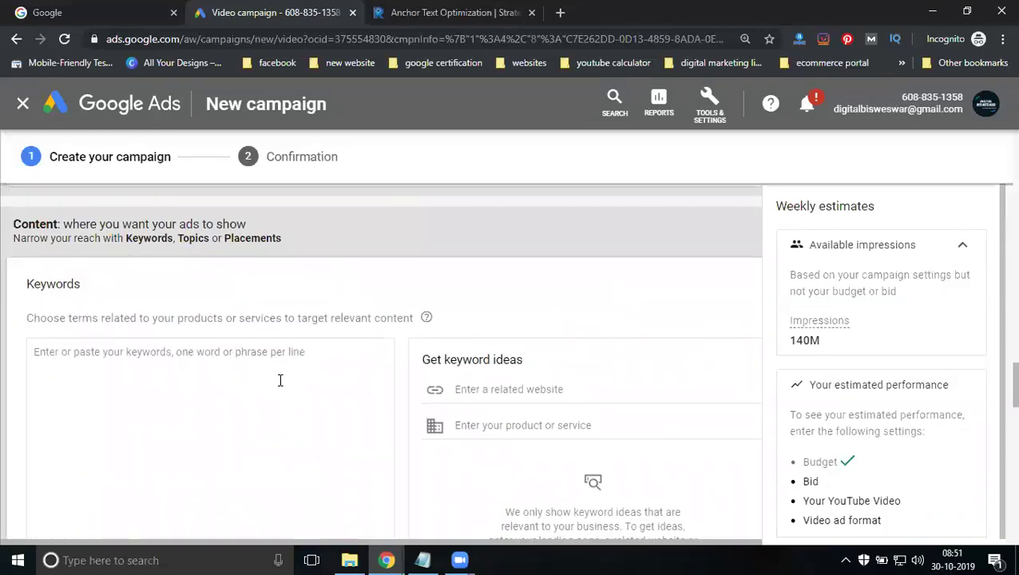
{"action": "scroll", "coordinate": [403, 395], "scroll_direction": "down", "scroll_amount": 2}
{"action": "left_click", "coordinate": [502, 264]}
{"action": "type", "text": "digit"}
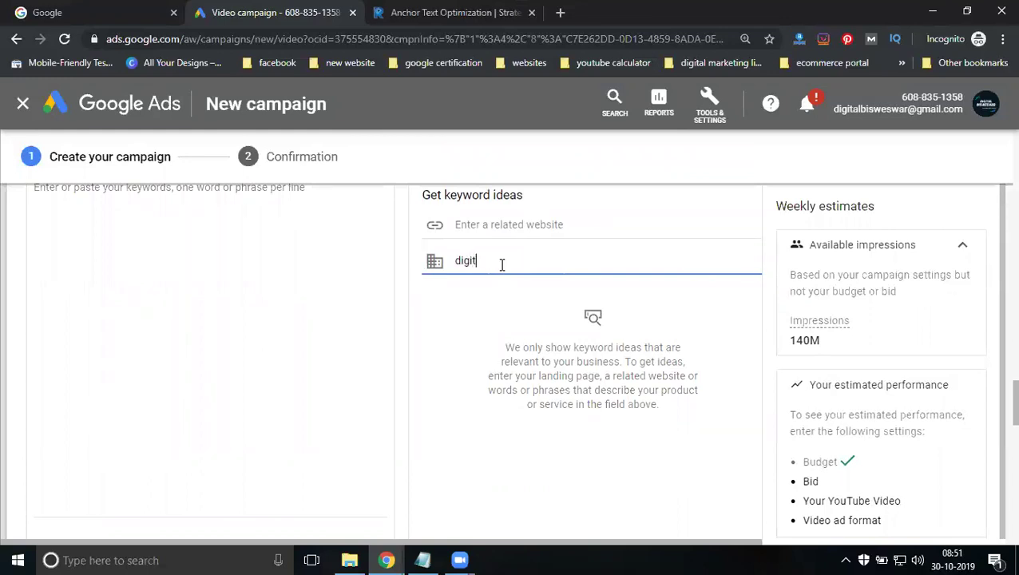
{"action": "type", "text": "al marketing services"}
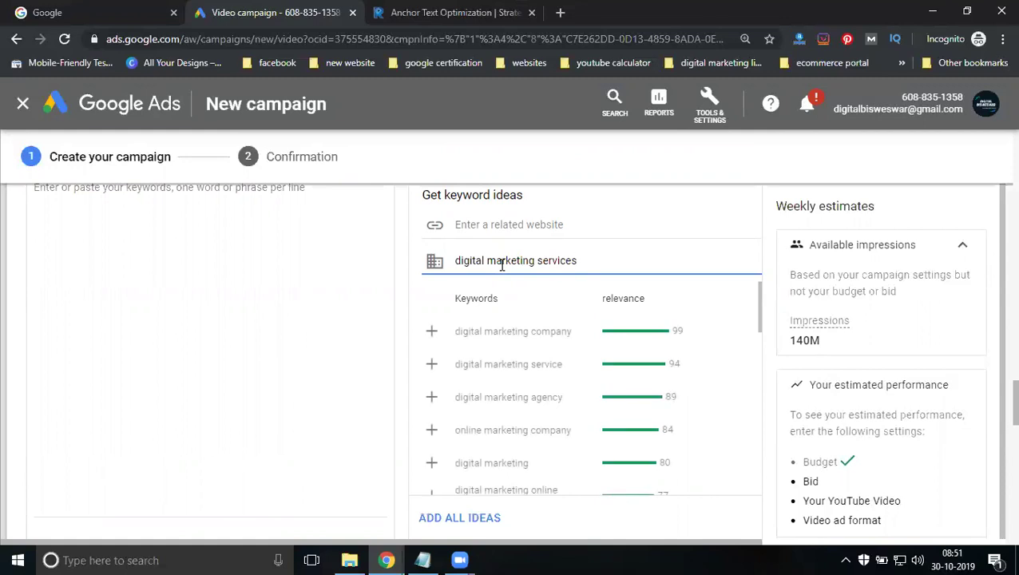
- Add the suggested keywords digital marketing company, digital marketing agency, digital marketing service, digital marketing, online marketing company and digital marketing online marketing
{"action": "left_click", "coordinate": [429, 339]}
{"action": "left_click", "coordinate": [429, 360]}
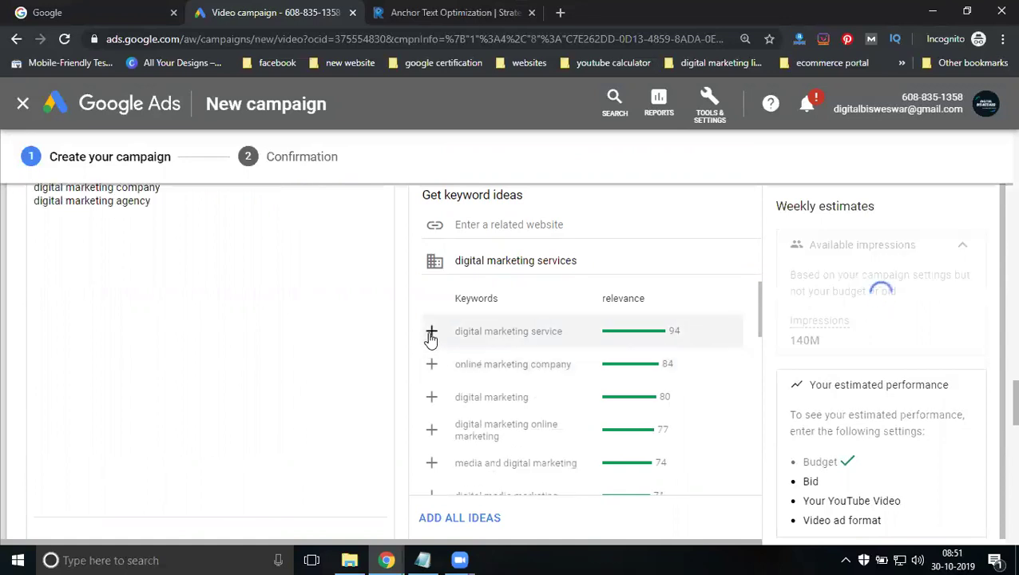
{"action": "left_click", "coordinate": [431, 333]}
{"action": "left_click", "coordinate": [430, 364]}
{"action": "left_click", "coordinate": [431, 340]}
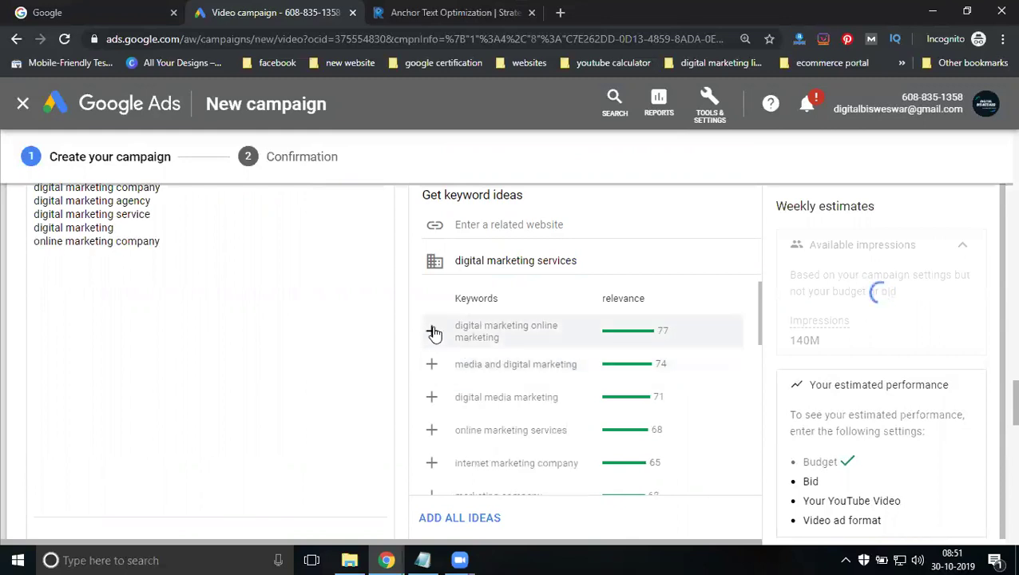
{"action": "left_click", "coordinate": [434, 334]}
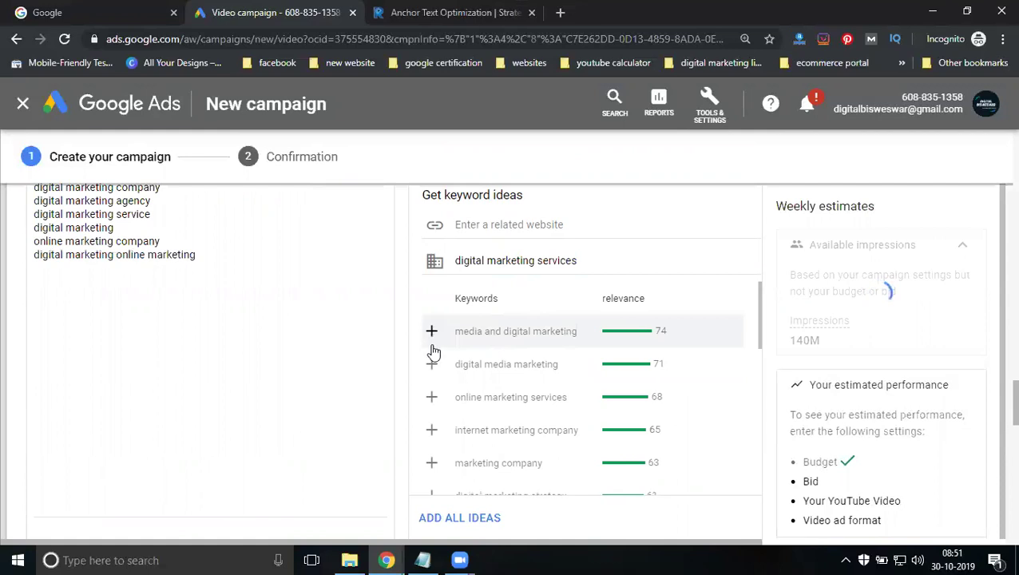
- Add the keyword "digital marketing services in madhapur" on a new line of the keyword list, reusing the searched service phrase
{"action": "left_click", "coordinate": [153, 289]}
{"action": "left_click", "coordinate": [226, 256]}
{"action": "key", "text": "Return"}
{"action": "key", "text": "ctrl+v"}
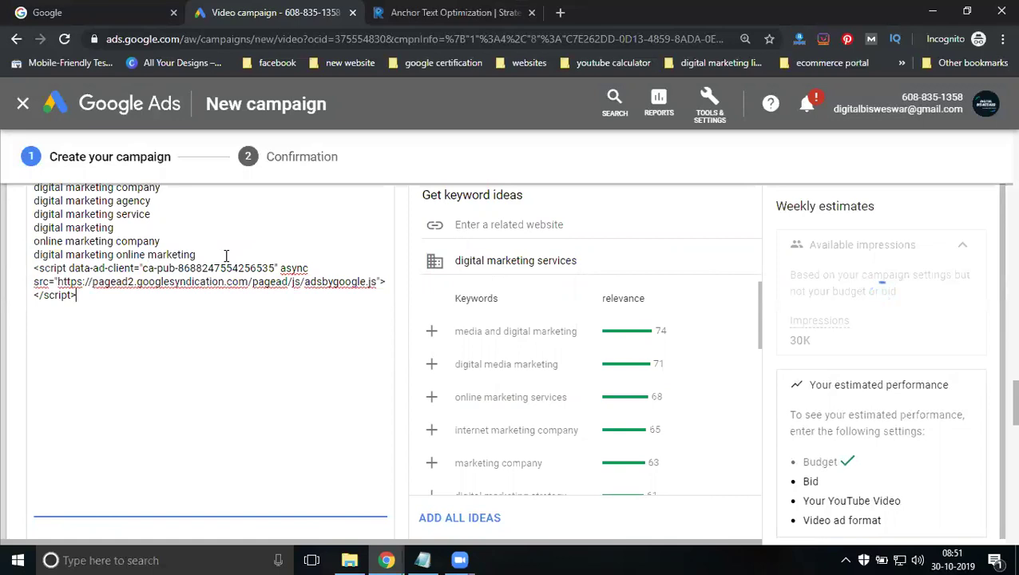
{"action": "key", "text": "ctrl+z"}
{"action": "triple_click", "coordinate": [480, 260]}
{"action": "key", "text": "ctrl+c"}
{"action": "left_click", "coordinate": [114, 274]}
{"action": "key", "text": "ctrl+v"}
{"action": "type", "text": "in madhapur"}
- Add the keywords "digital marketing services in hyderabad" and "digital marketing services in hitech city" on new lines of the keyword list
{"action": "key", "text": "Return"}
{"action": "key", "text": "ctrl+v"}
{"action": "type", "text": "in hyderabad"}
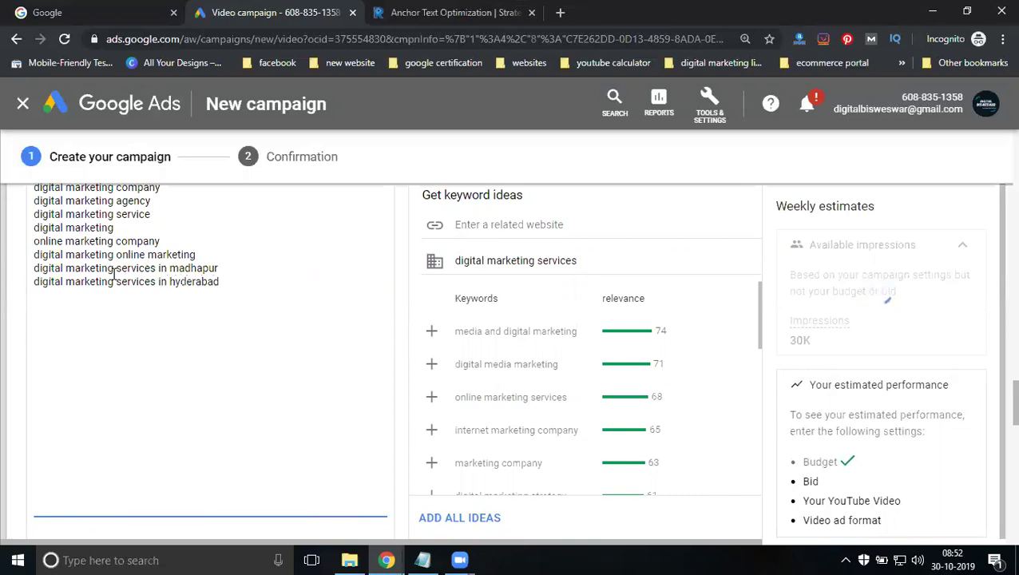
{"action": "key", "text": "Return"}
{"action": "key", "text": "ctrl+v"}
{"action": "type", "text": "in "}
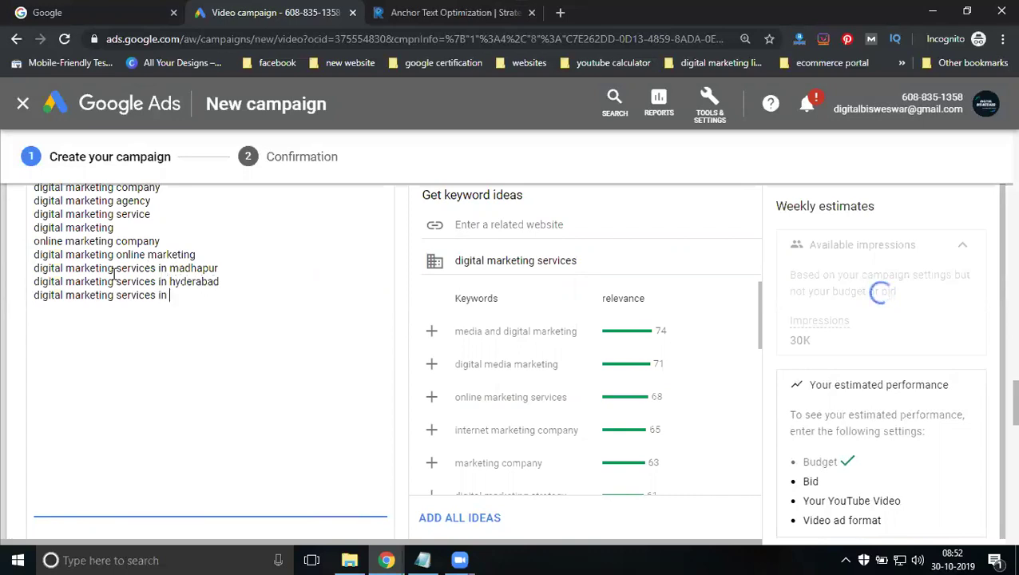
{"action": "type", "text": "hitech city"}
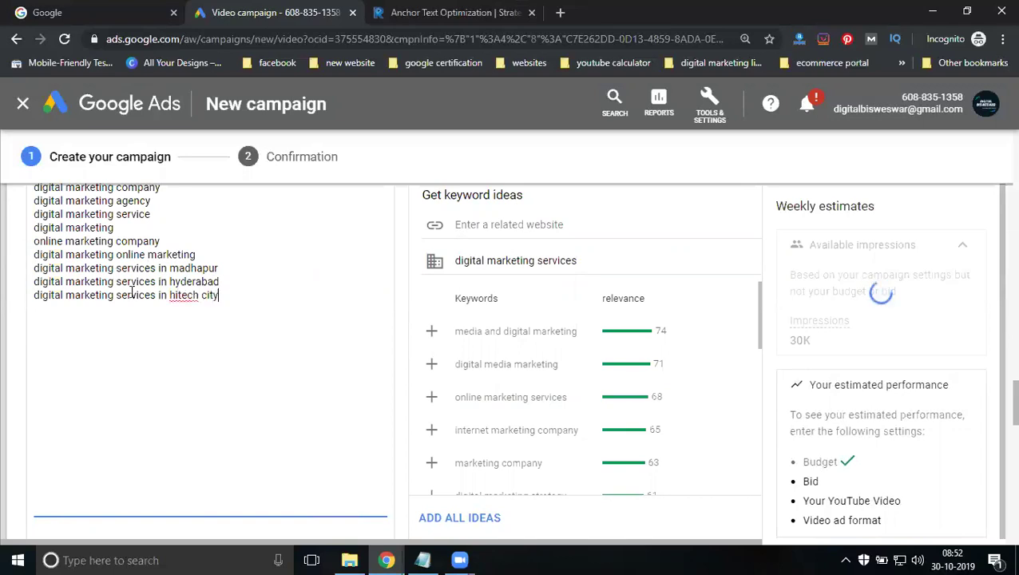
- Expand the ad group's Placements settings and look through the available placement types, from YouTube channels to app categories
{"action": "scroll", "coordinate": [378, 272], "scroll_direction": "down", "scroll_amount": 3}
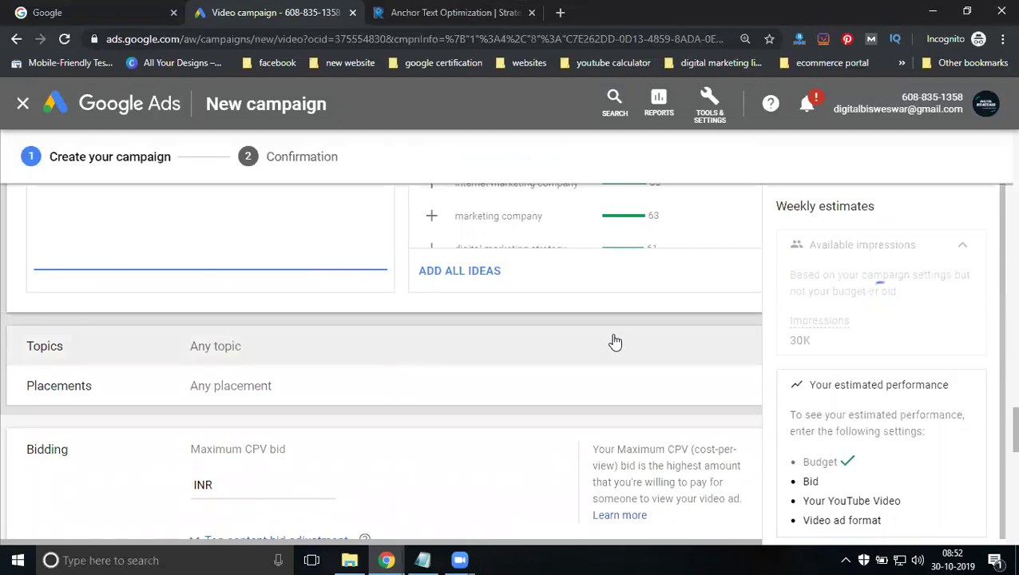
{"action": "scroll", "coordinate": [623, 341], "scroll_direction": "up", "scroll_amount": 3}
{"action": "scroll", "coordinate": [705, 305], "scroll_direction": "up", "scroll_amount": 1}
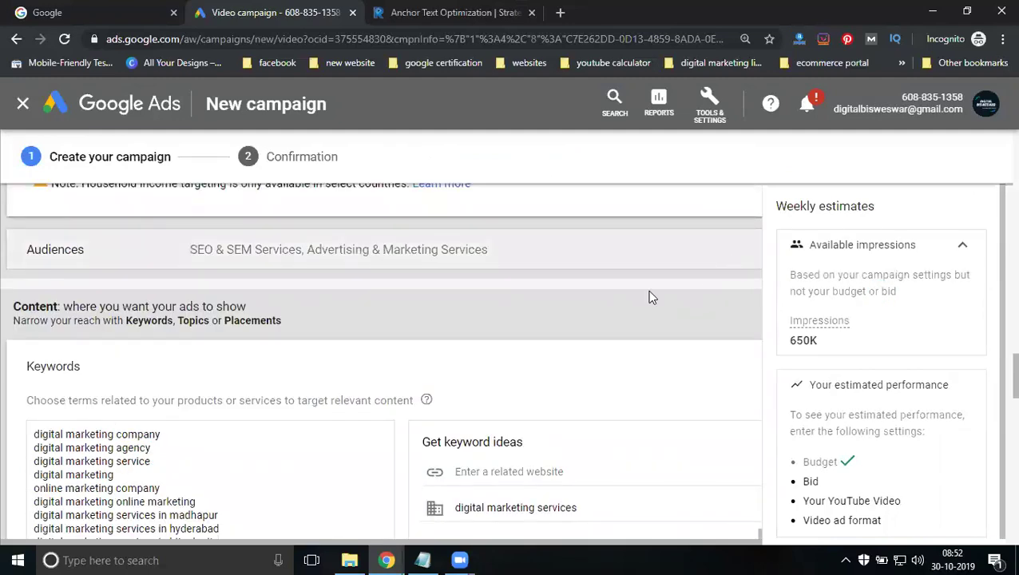
{"action": "scroll", "coordinate": [559, 328], "scroll_direction": "down", "scroll_amount": 3}
{"action": "scroll", "coordinate": [547, 332], "scroll_direction": "down", "scroll_amount": 3}
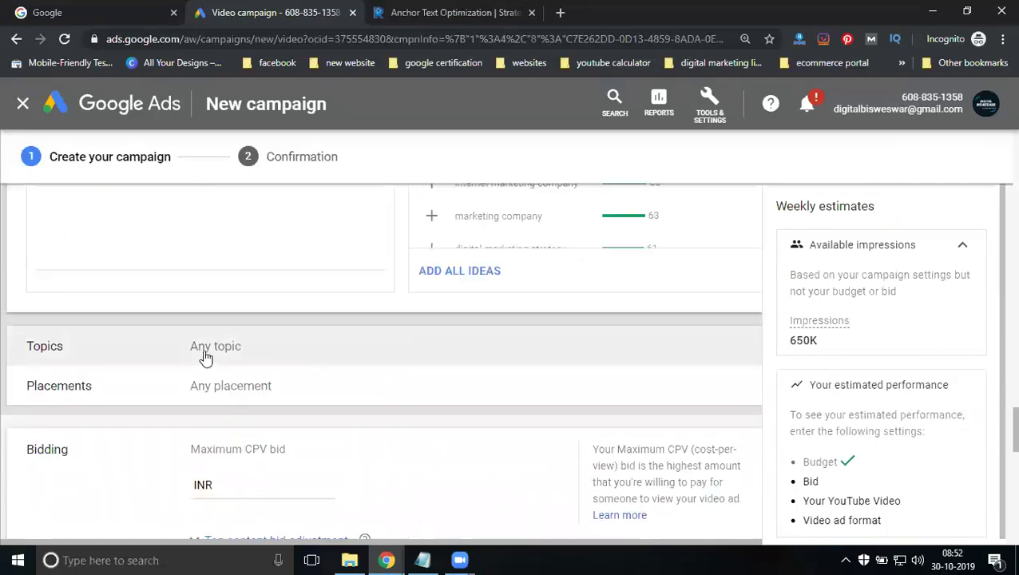
{"action": "left_click", "coordinate": [219, 391]}
{"action": "scroll", "coordinate": [405, 307], "scroll_direction": "down", "scroll_amount": 3}
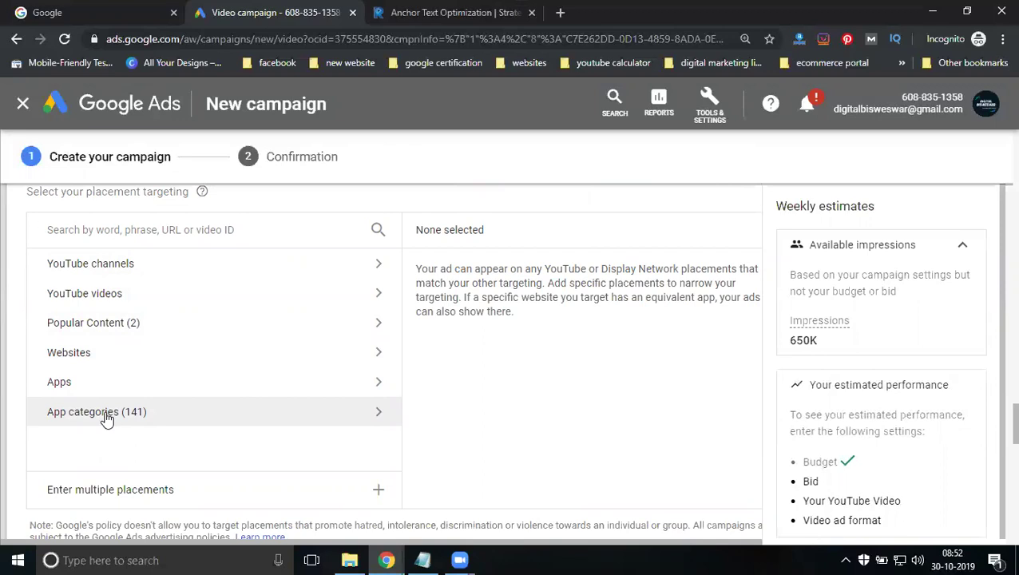
- Set the ad group's maximum CPV bid to INR 0.20
{"action": "scroll", "coordinate": [130, 395], "scroll_direction": "down", "scroll_amount": 3}
{"action": "left_click", "coordinate": [223, 408]}
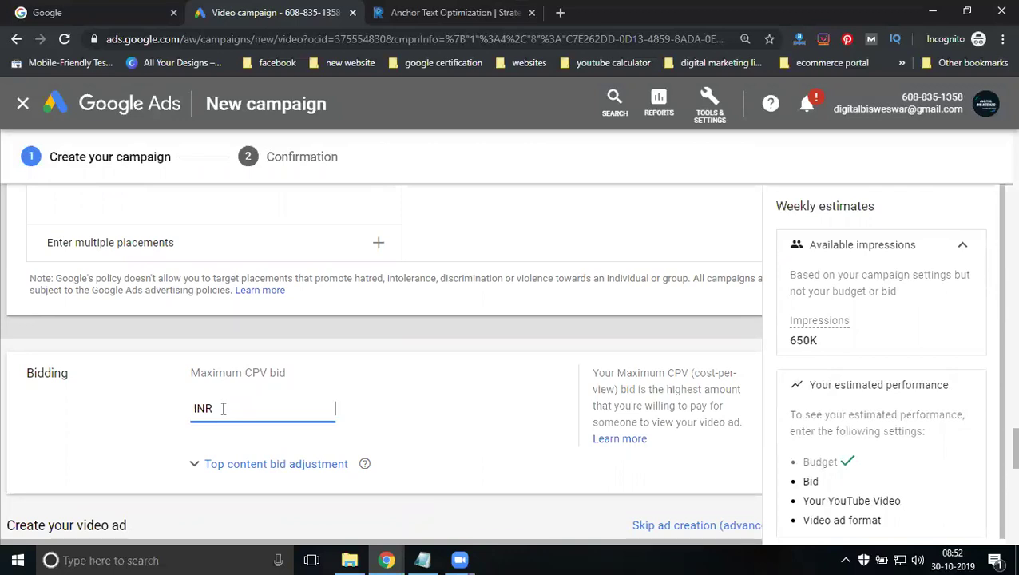
{"action": "type", "text": "0.20"}
{"action": "left_click", "coordinate": [447, 413]}
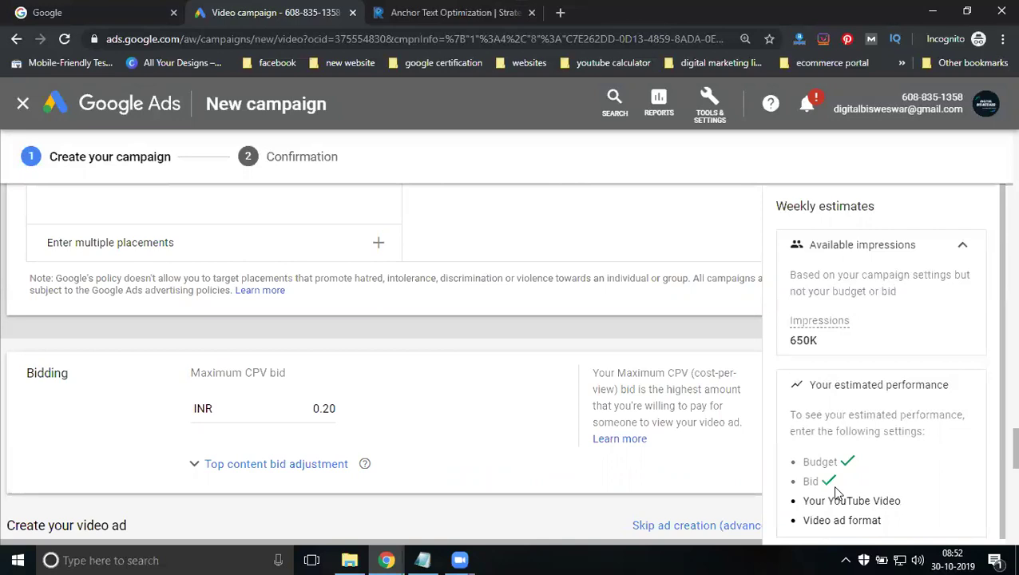
- Switch to YouTube and copy the URL of "Dubstep Bird (Original 5 Sec Video)" from the 5sec videos results
{"action": "scroll", "coordinate": [449, 359], "scroll_direction": "down", "scroll_amount": 4}
{"action": "left_click", "coordinate": [175, 275]}
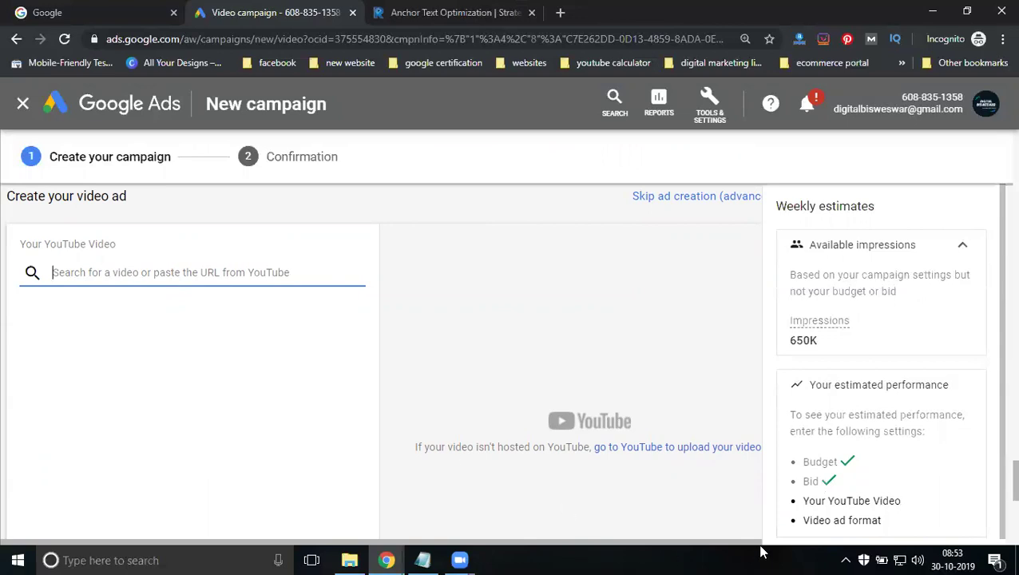
{"action": "key", "text": "alt+Tab"}
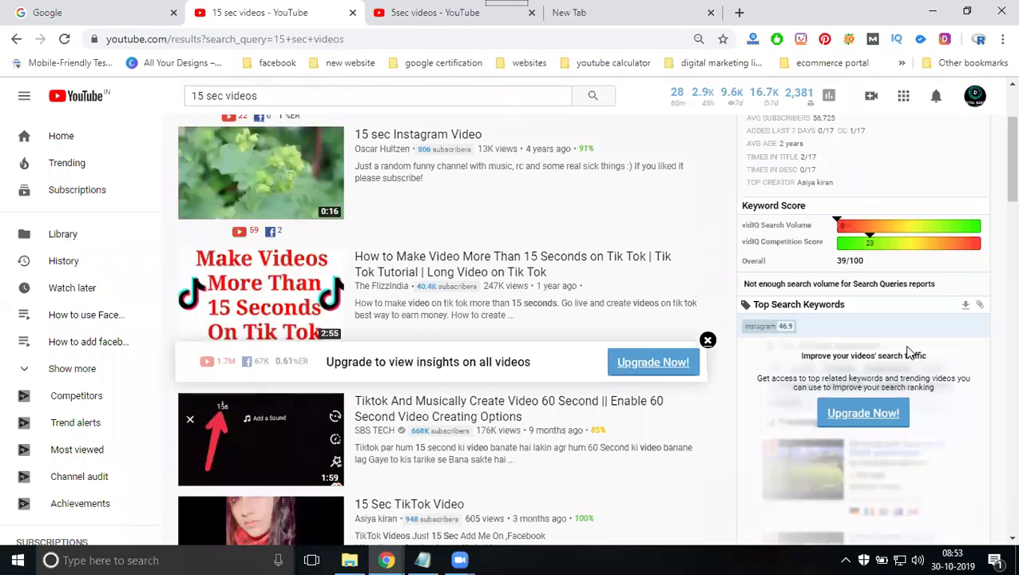
{"action": "left_click", "coordinate": [395, 23]}
{"action": "middle_click", "coordinate": [294, 245]}
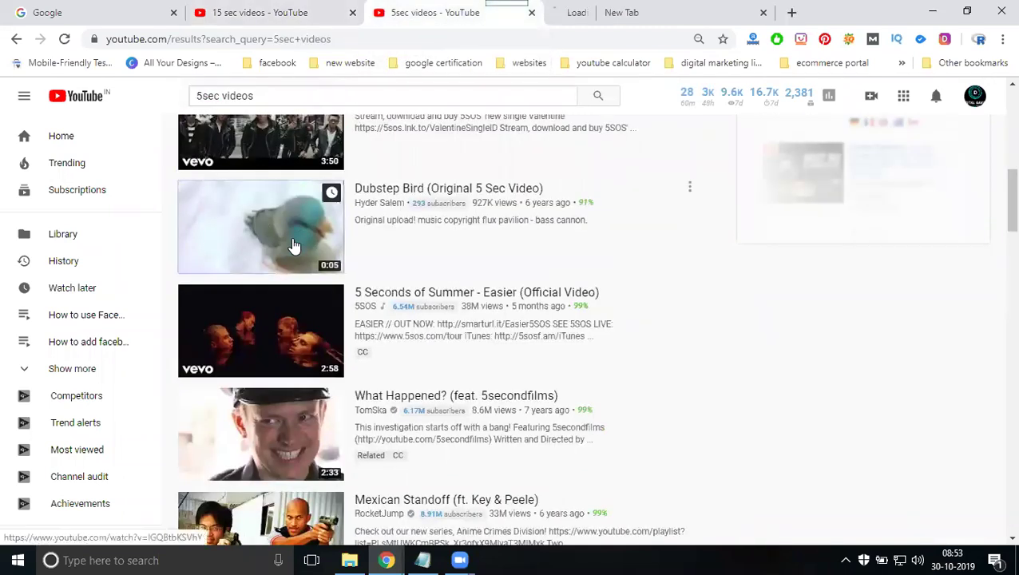
{"action": "left_click", "coordinate": [546, 20]}
{"action": "left_click", "coordinate": [388, 39]}
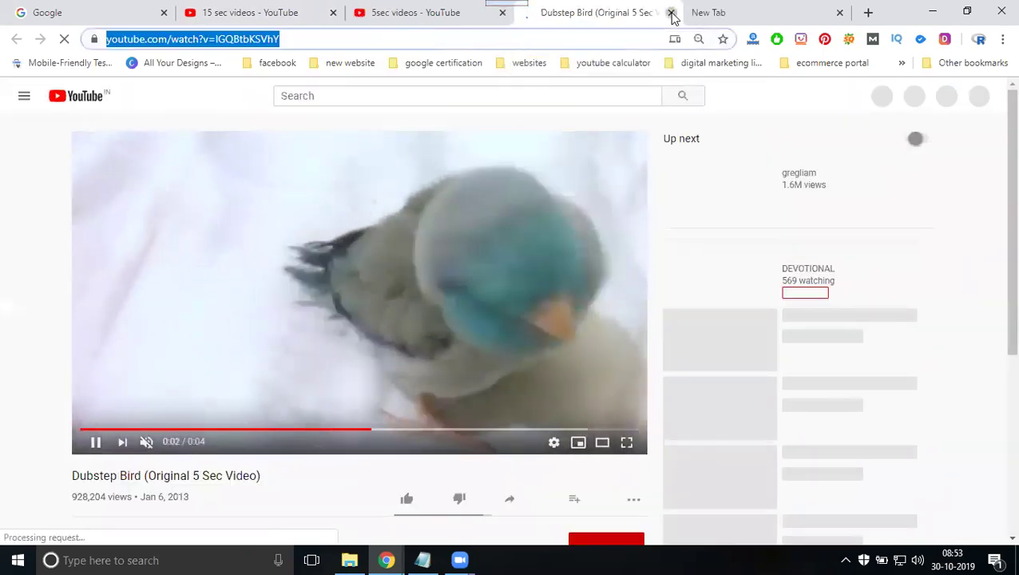
{"action": "key", "text": "ctrl+w"}
- Return to the Google Ads campaign and use the copied Dubstep Bird URL as the ad's YouTube video
{"action": "mouse_move", "coordinate": [388, 559]}
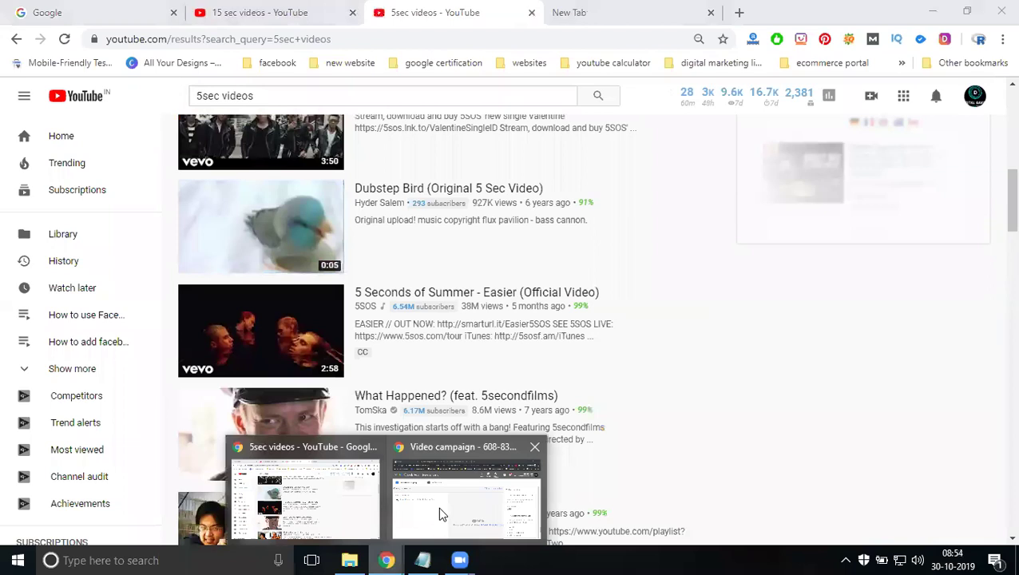
{"action": "left_click", "coordinate": [437, 507]}
{"action": "key", "text": "ctrl+v"}
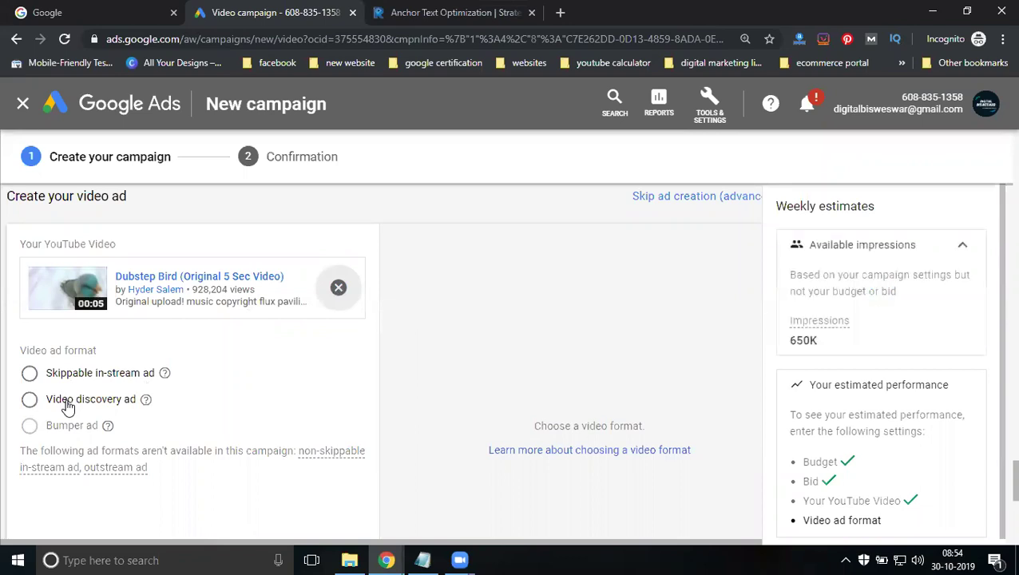
- Check the Bumper ad format's bidding requirement and change the campaign's bid strategy to Target CPM
{"action": "mouse_move", "coordinate": [64, 432]}
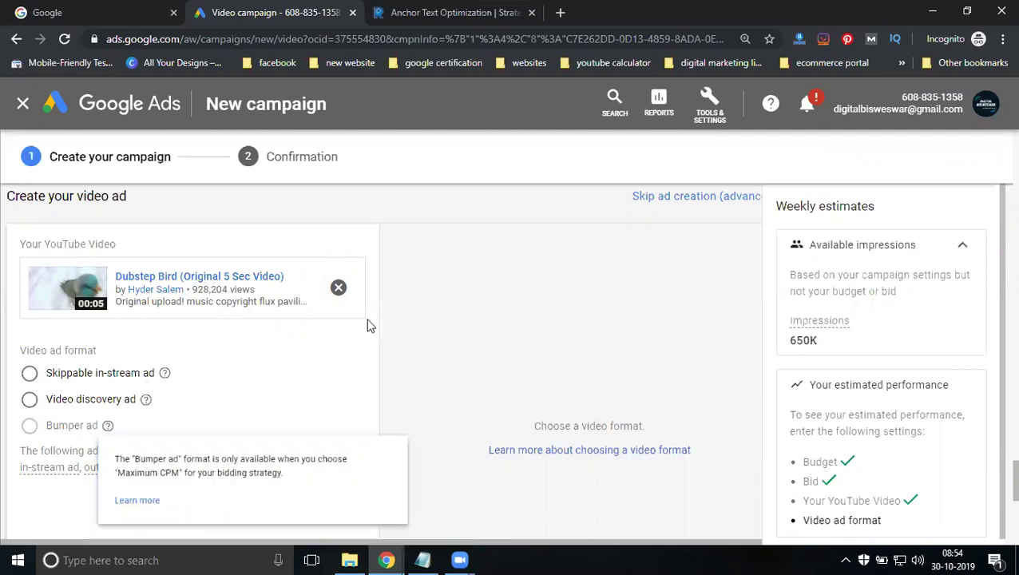
{"action": "scroll", "coordinate": [375, 320], "scroll_direction": "up", "scroll_amount": 7}
{"action": "scroll", "coordinate": [375, 320], "scroll_direction": "up", "scroll_amount": 15}
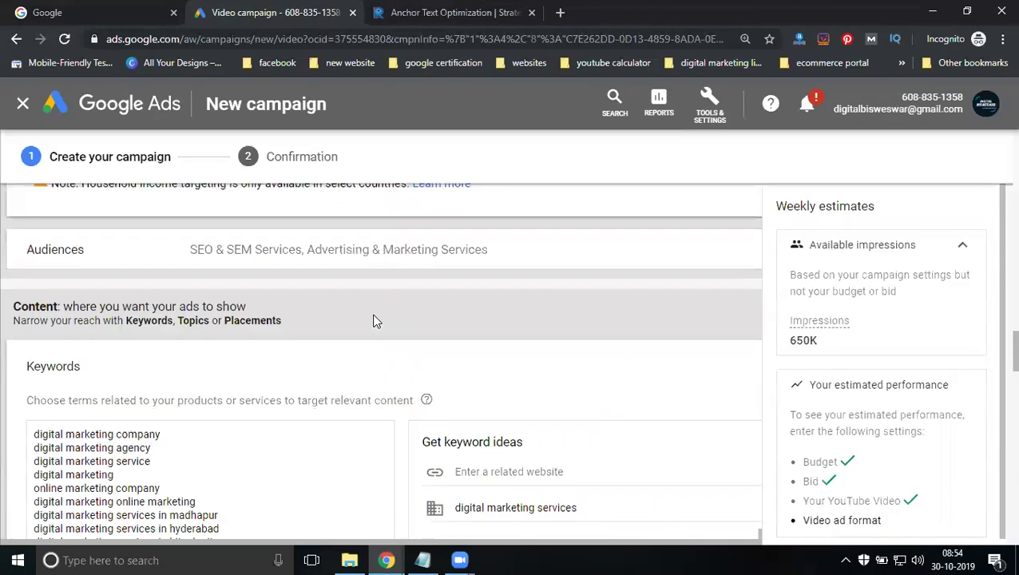
{"action": "scroll", "coordinate": [375, 320], "scroll_direction": "up", "scroll_amount": 15}
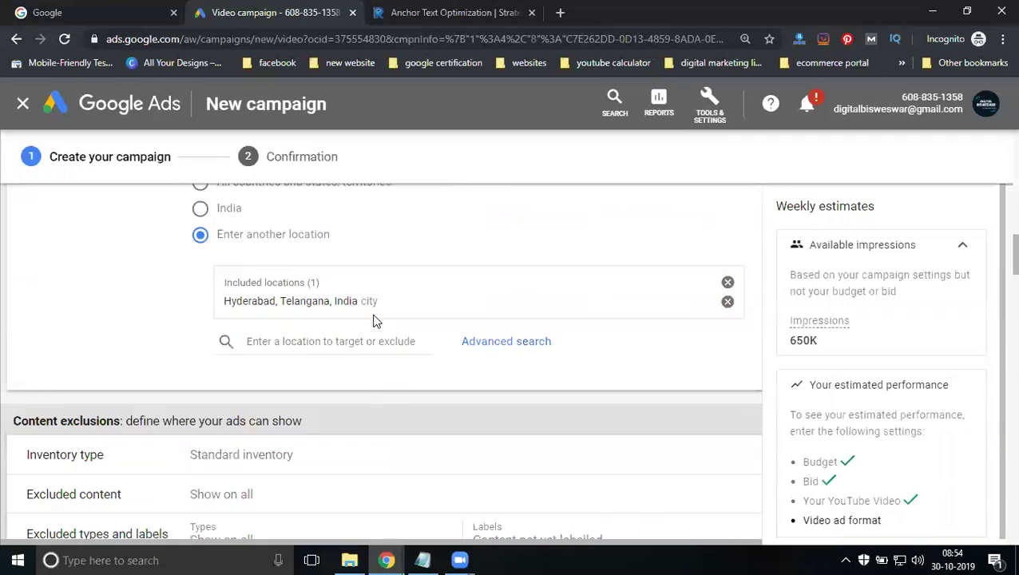
{"action": "scroll", "coordinate": [375, 321], "scroll_direction": "up", "scroll_amount": 10}
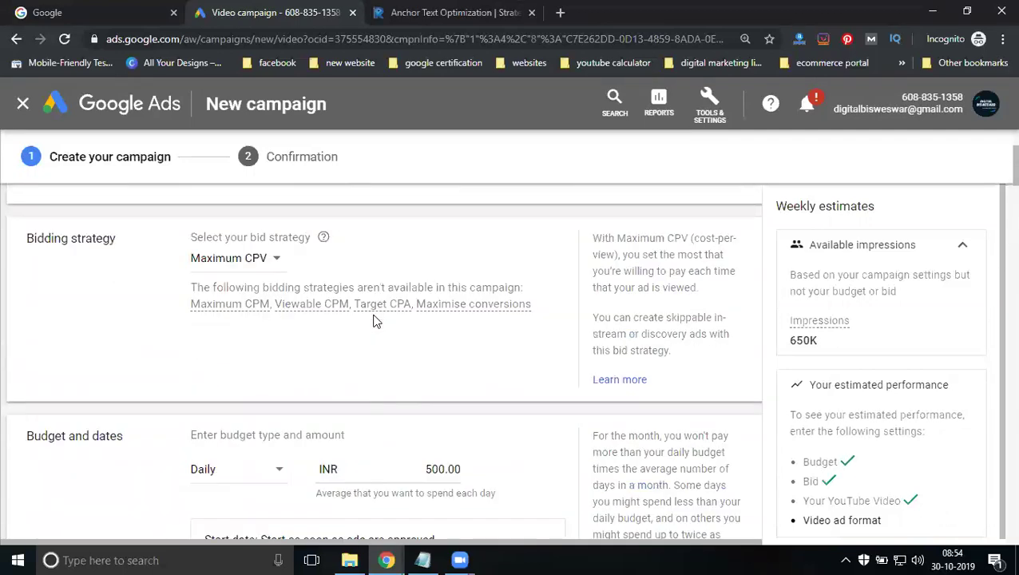
{"action": "left_click", "coordinate": [266, 260]}
{"action": "left_click", "coordinate": [249, 307]}
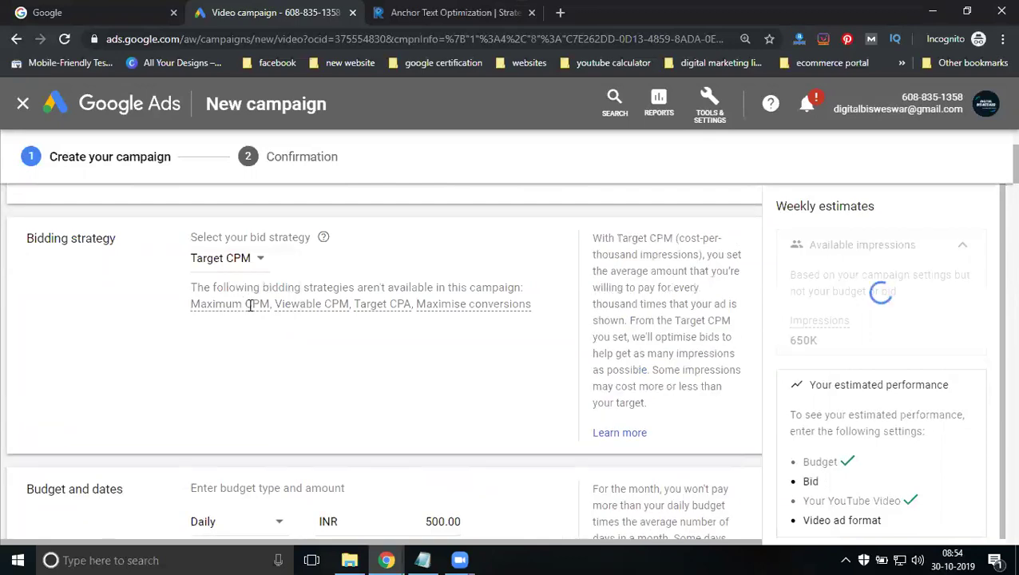
- Choose Bumper ad as the format for the Dubstep Bird video ad
{"action": "scroll", "coordinate": [327, 369], "scroll_direction": "down", "scroll_amount": 15}
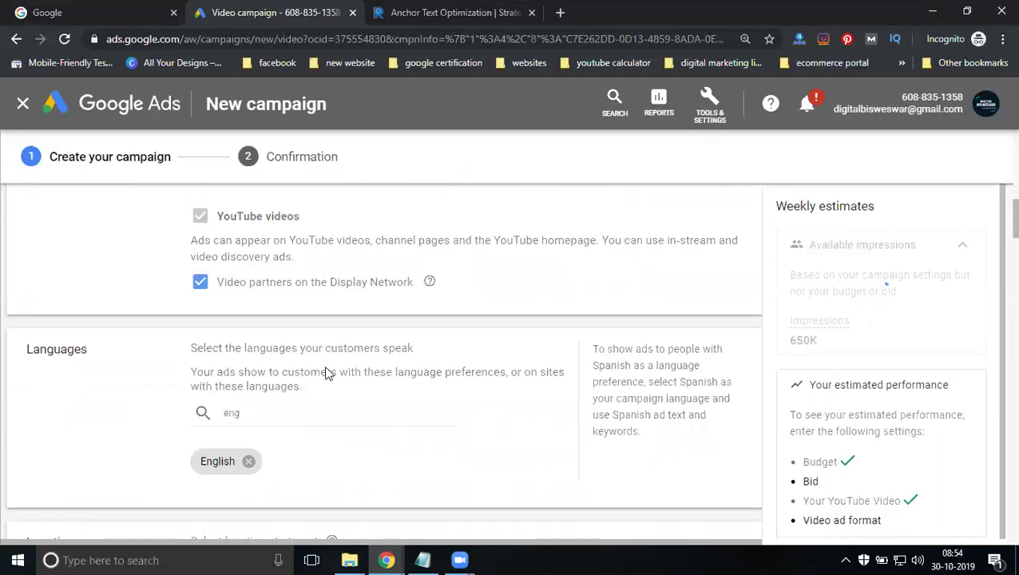
{"action": "scroll", "coordinate": [326, 375], "scroll_direction": "down", "scroll_amount": 20}
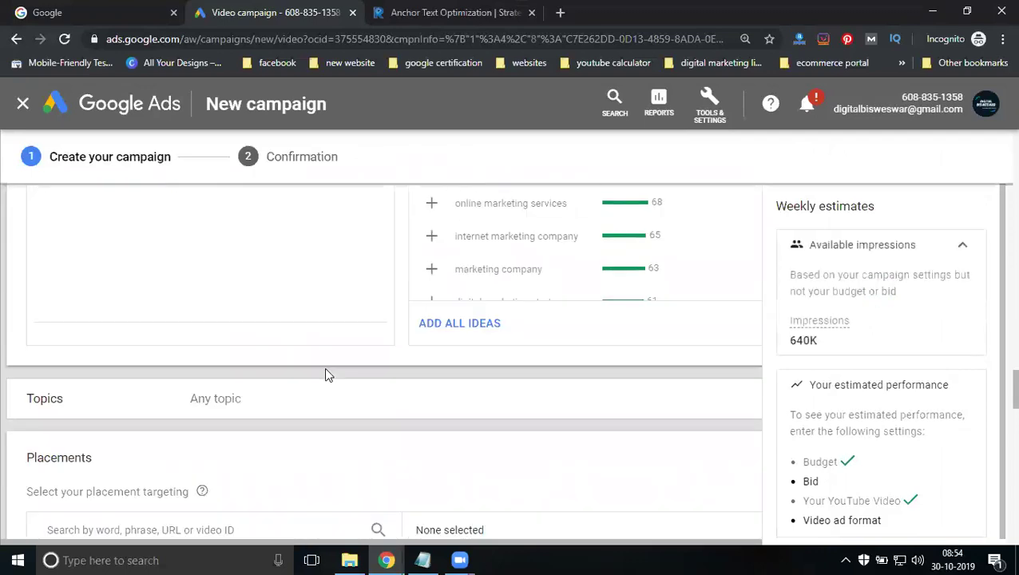
{"action": "scroll", "coordinate": [326, 375], "scroll_direction": "down", "scroll_amount": 4}
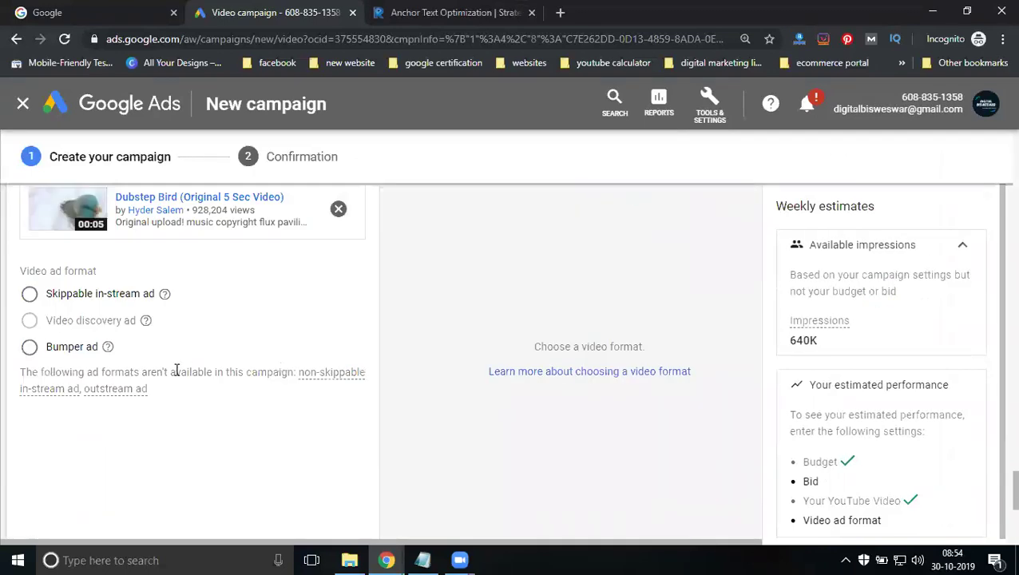
{"action": "left_click", "coordinate": [74, 357]}
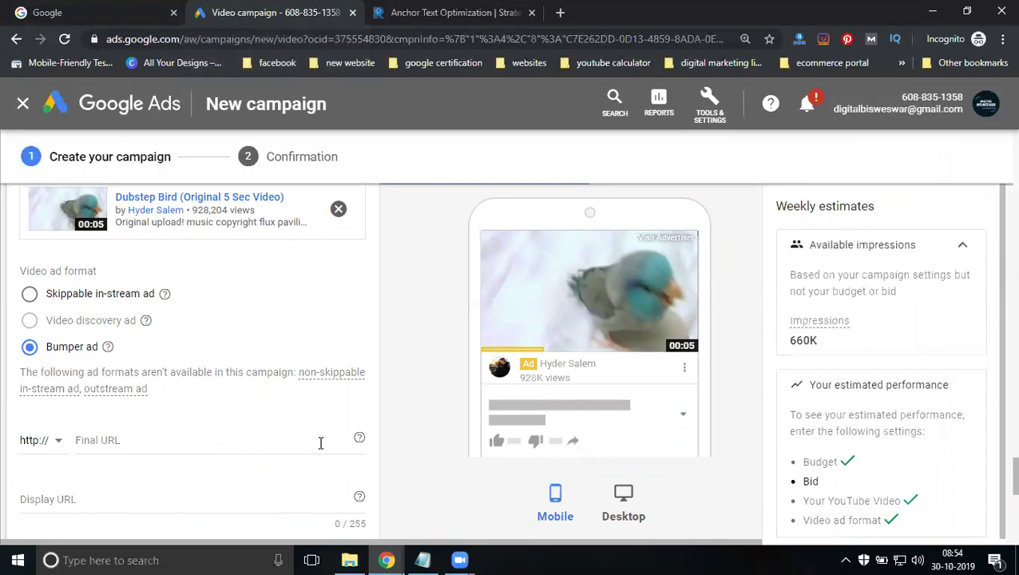
- Switch to YouTube and copy the URL of "15 sec Instagram Video" from the 15 sec videos results
{"action": "mouse_move", "coordinate": [386, 560]}
{"action": "left_click", "coordinate": [338, 526]}
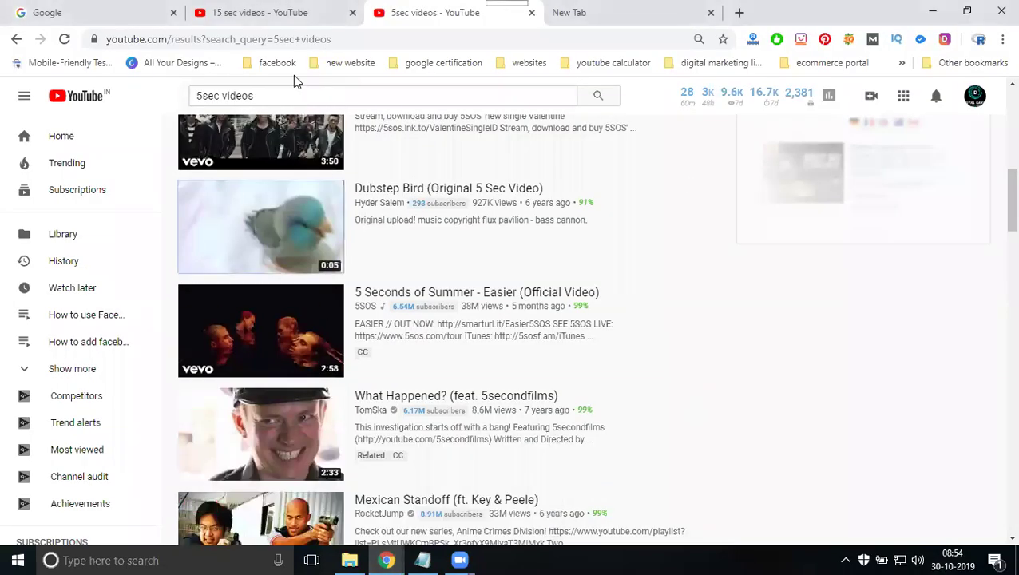
{"action": "left_click", "coordinate": [269, 14]}
{"action": "middle_click", "coordinate": [260, 167]}
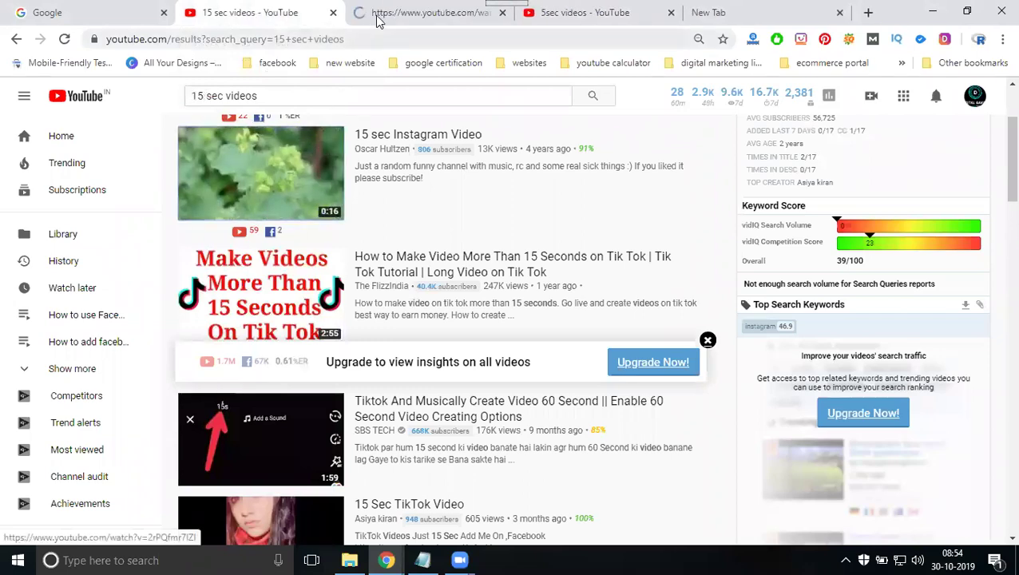
{"action": "left_click", "coordinate": [366, 23]}
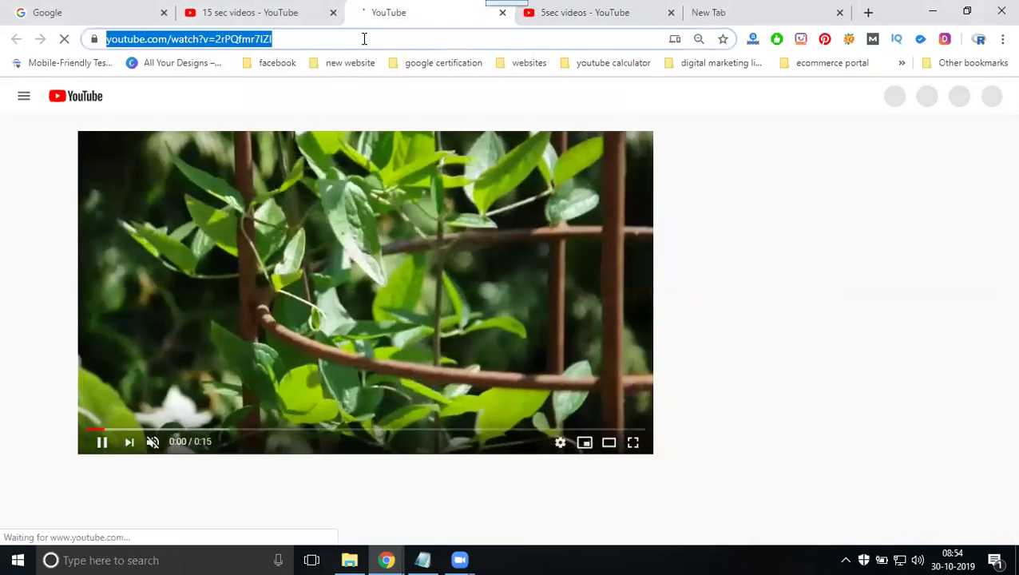
{"action": "left_click", "coordinate": [502, 12]}
- Return to the Google Ads campaign and replace the ad's Dubstep Bird video with the copied "15 sec Instagram Video" URL
{"action": "mouse_move", "coordinate": [386, 560]}
{"action": "left_click", "coordinate": [421, 514]}
{"action": "scroll", "coordinate": [199, 251], "scroll_direction": "up", "scroll_amount": 1}
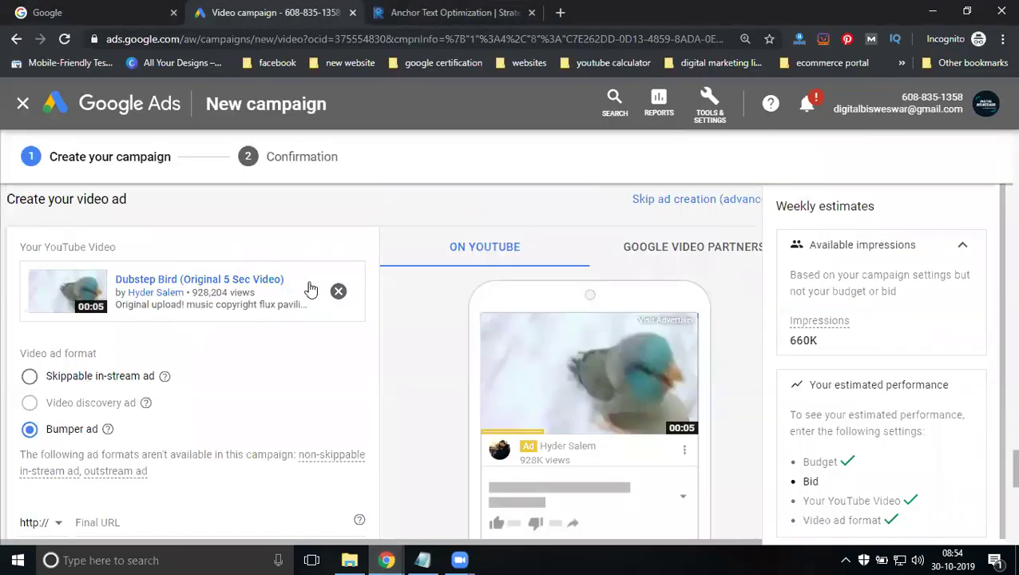
{"action": "left_click", "coordinate": [339, 292]}
{"action": "type", "text": "https://www.youtube.com/watch?v=2HPGKw7tl2Q"}
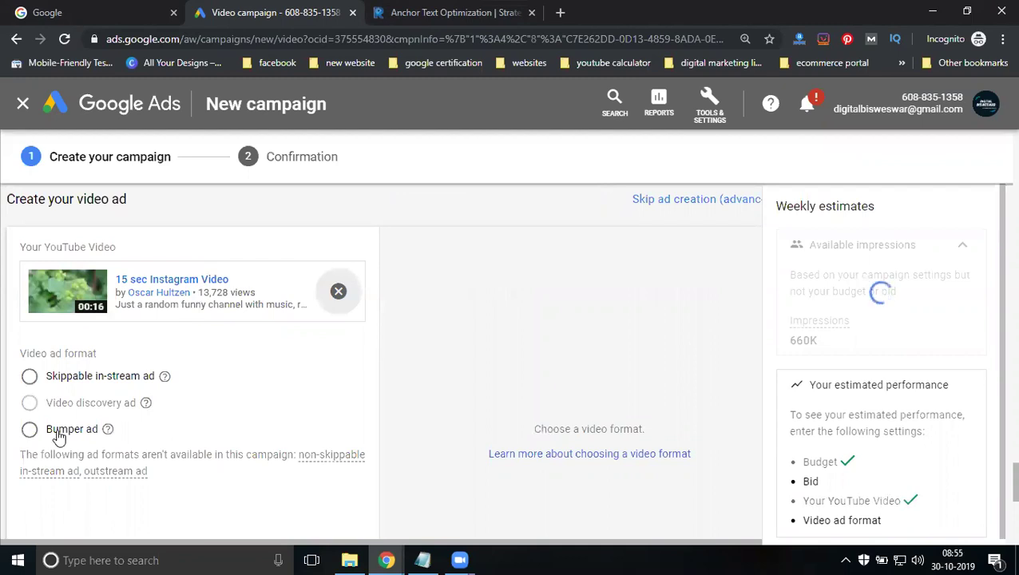
- Try the Bumper ad format on the 15 sec Instagram Video and switch the format to Skippable in-stream ad
{"action": "left_click", "coordinate": [56, 429]}
{"action": "scroll", "coordinate": [542, 370], "scroll_direction": "down", "scroll_amount": 1}
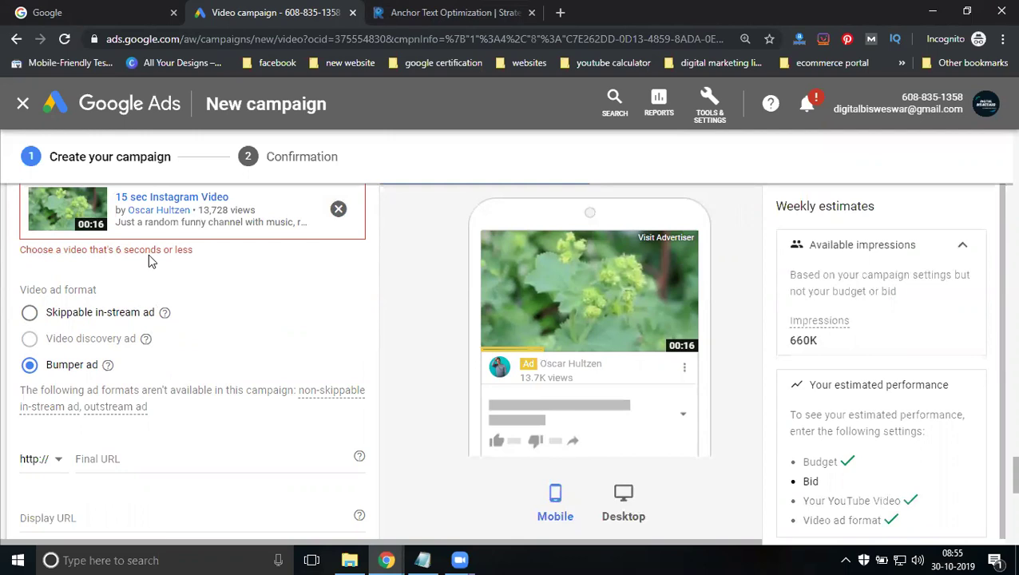
{"action": "left_click", "coordinate": [96, 313]}
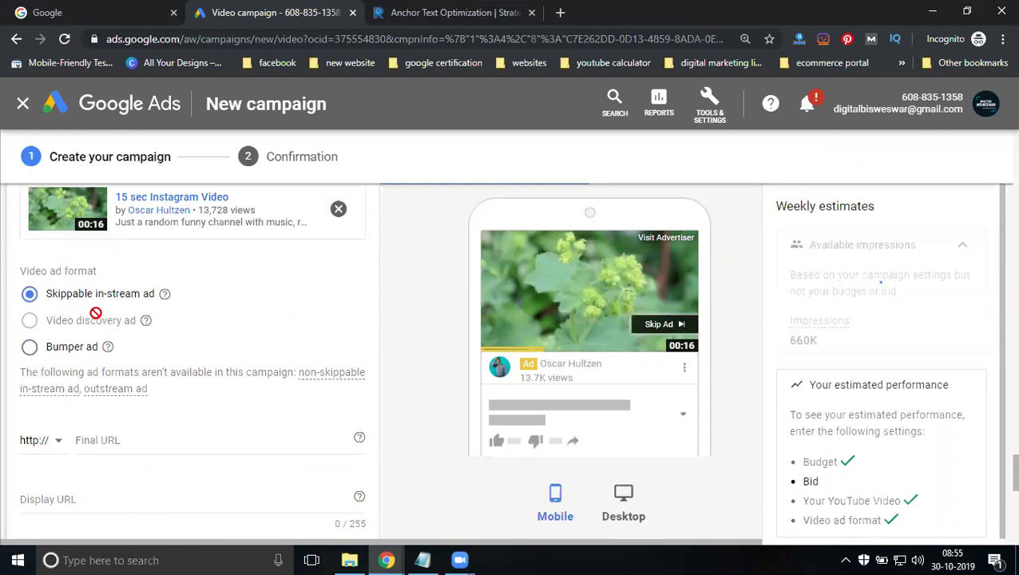
{"action": "mouse_move", "coordinate": [96, 313]}
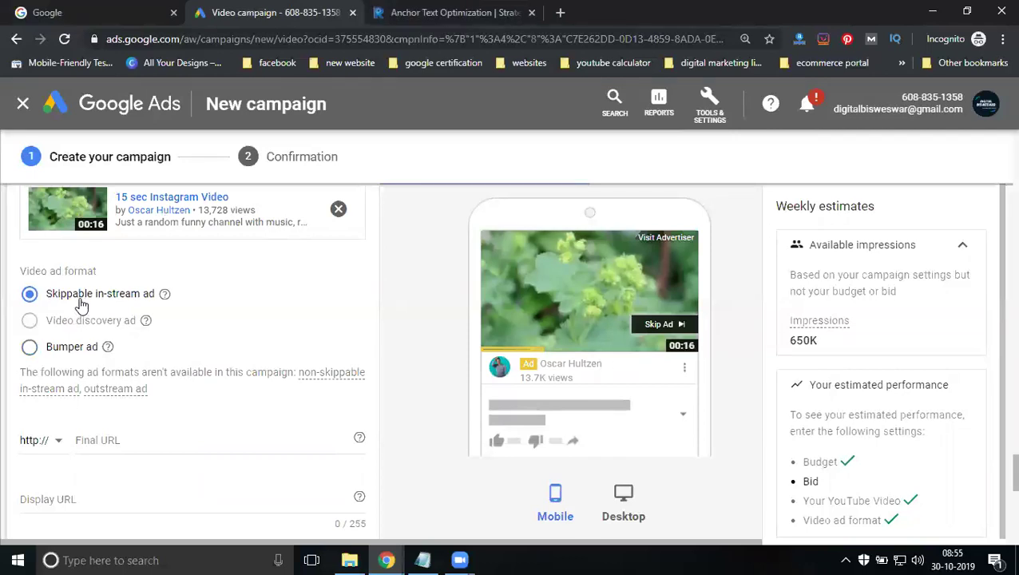
- Set the campaign's bid strategy back to Maximum CPV and check which video ad formats it offers
{"action": "scroll", "coordinate": [298, 397], "scroll_direction": "down", "scroll_amount": 15}
{"action": "scroll", "coordinate": [298, 397], "scroll_direction": "up", "scroll_amount": 15}
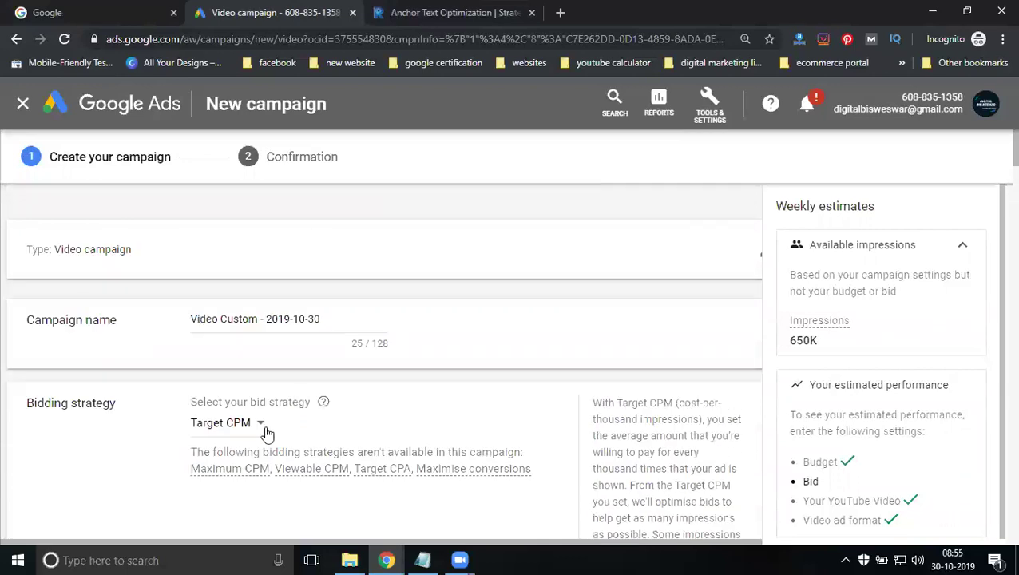
{"action": "left_click", "coordinate": [264, 428]}
{"action": "left_click", "coordinate": [255, 452]}
{"action": "scroll", "coordinate": [80, 402], "scroll_direction": "down", "scroll_amount": 5}
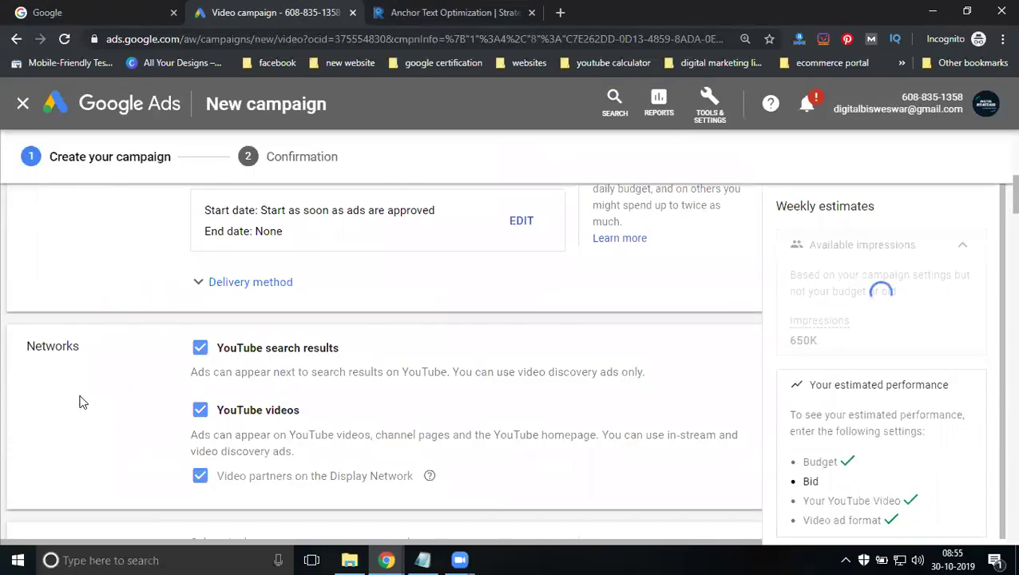
{"action": "scroll", "coordinate": [80, 402], "scroll_direction": "down", "scroll_amount": 15}
{"action": "scroll", "coordinate": [80, 397], "scroll_direction": "down", "scroll_amount": 10}
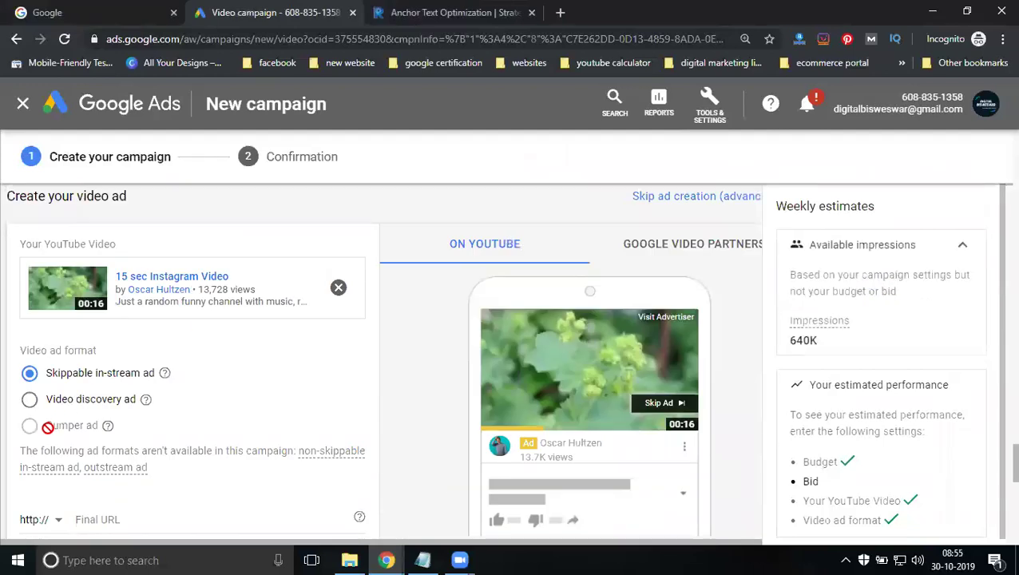
- Preview the 15 sec Instagram Video as a Video discovery ad and replace it with the 25:07 Digital Marketing video
{"action": "mouse_move", "coordinate": [48, 427]}
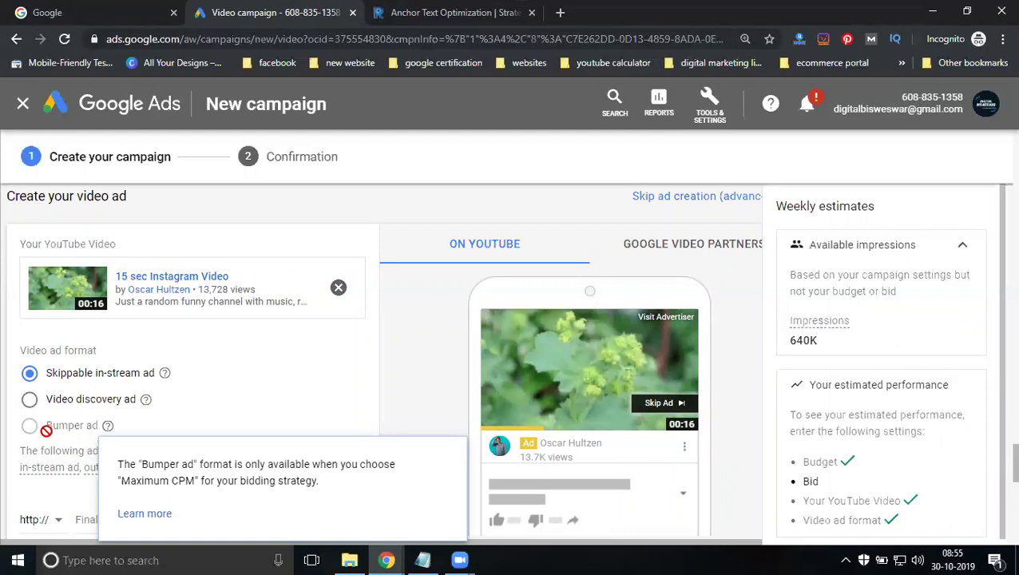
{"action": "left_click", "coordinate": [74, 401]}
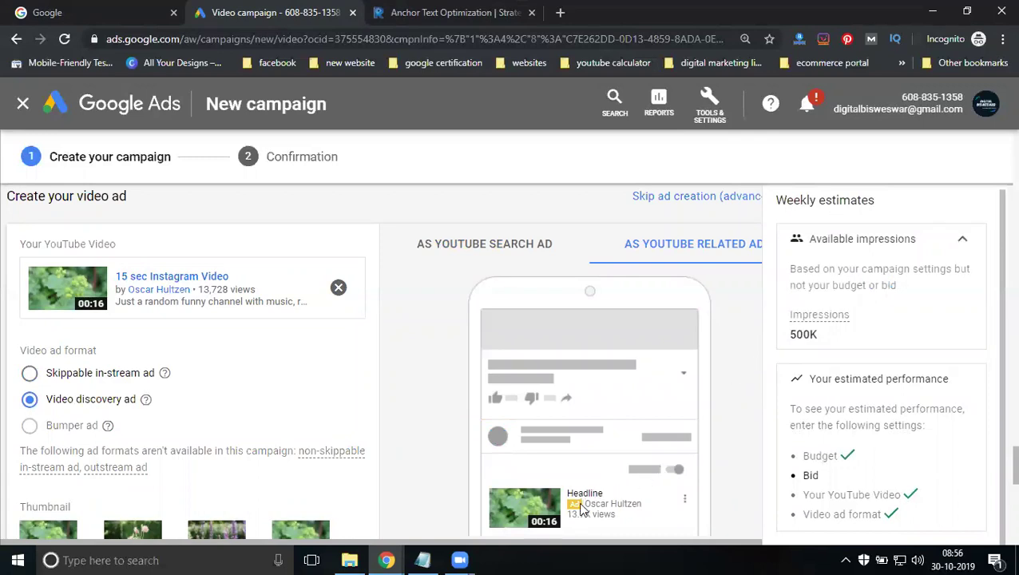
{"action": "scroll", "coordinate": [722, 393], "scroll_direction": "down", "scroll_amount": 2}
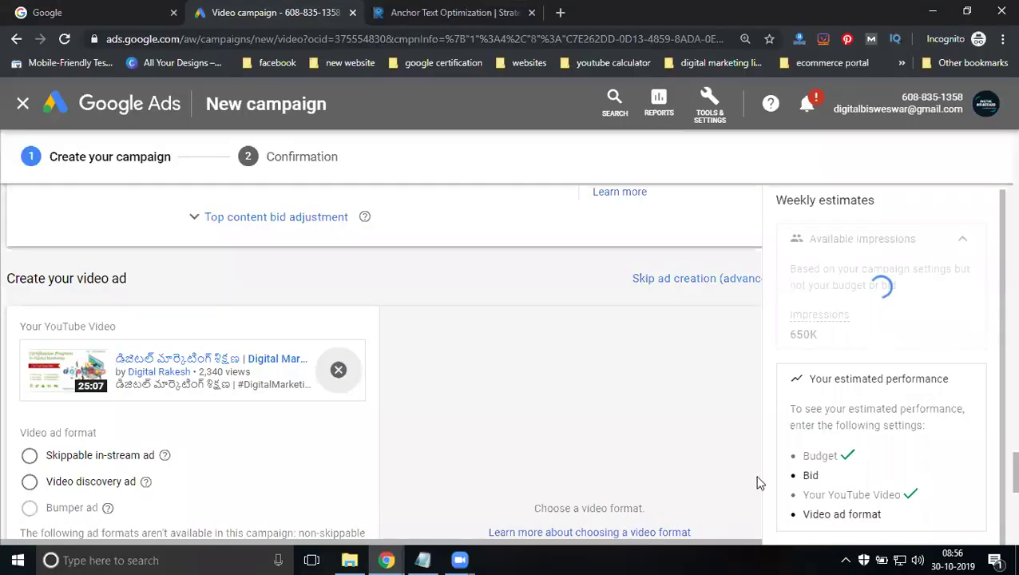
{"action": "scroll", "coordinate": [757, 481], "scroll_direction": "down", "scroll_amount": 2}
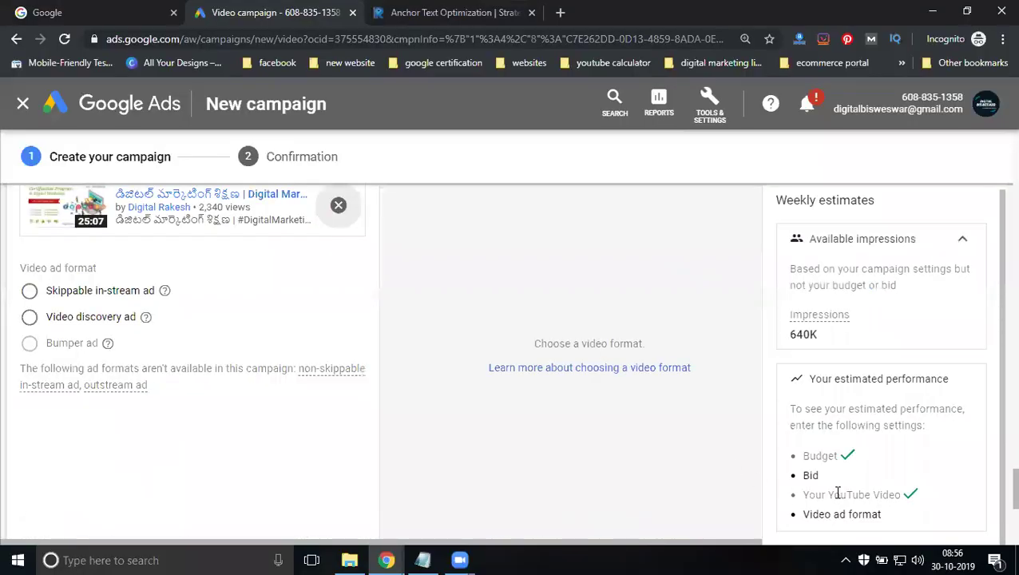
- Compare the Video discovery and Skippable in-stream formats for the Digital Marketing video, and examine the discovery ad's thumbnail, headline and description fields
{"action": "left_click", "coordinate": [76, 317]}
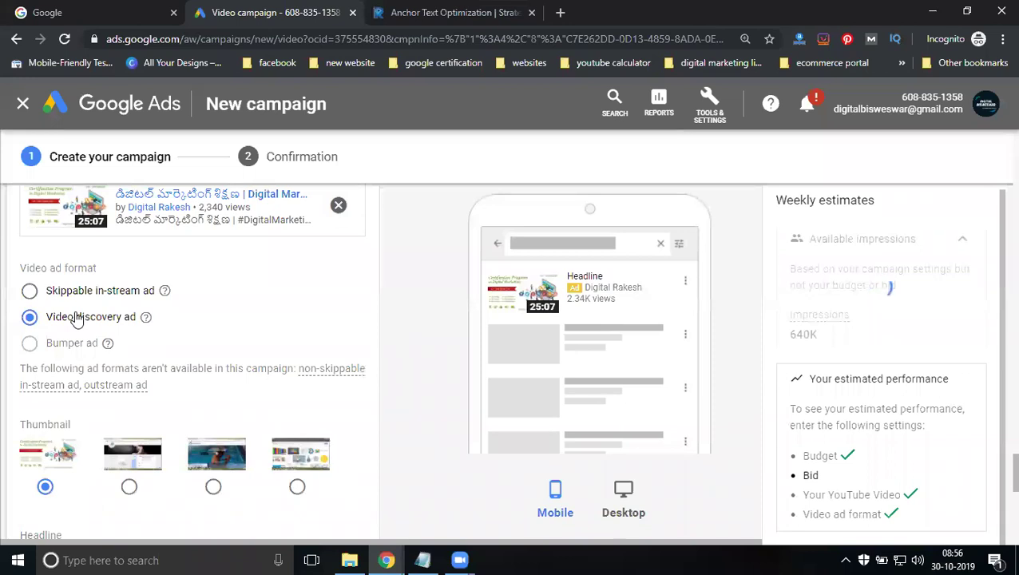
{"action": "left_click", "coordinate": [78, 295]}
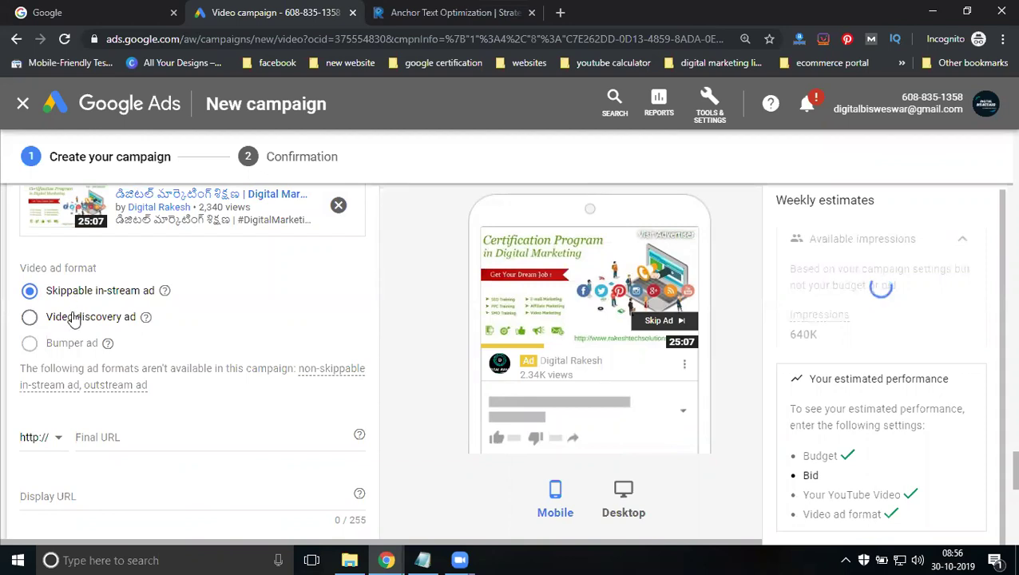
{"action": "left_click", "coordinate": [73, 318]}
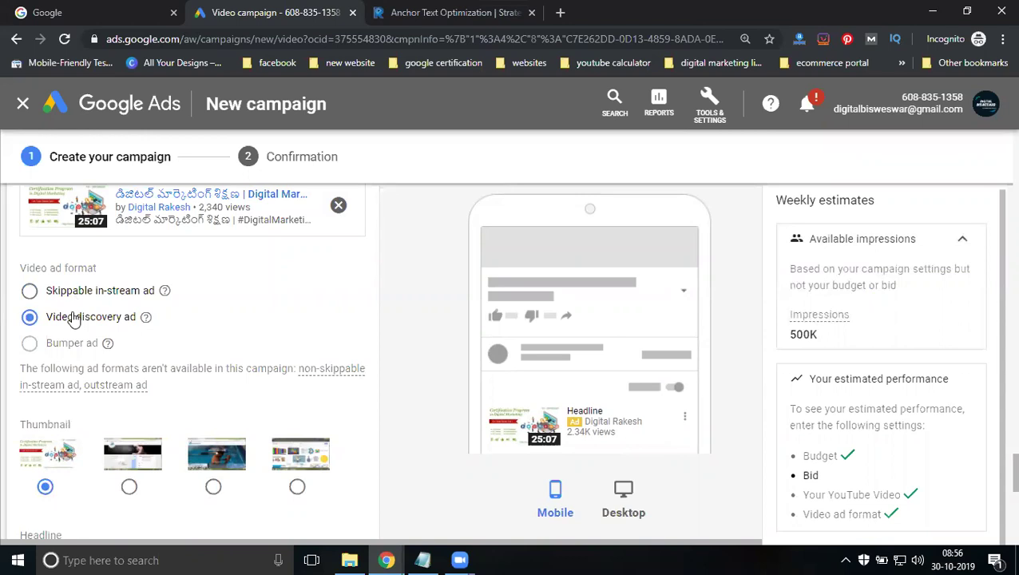
{"action": "scroll", "coordinate": [801, 421], "scroll_direction": "down", "scroll_amount": 2}
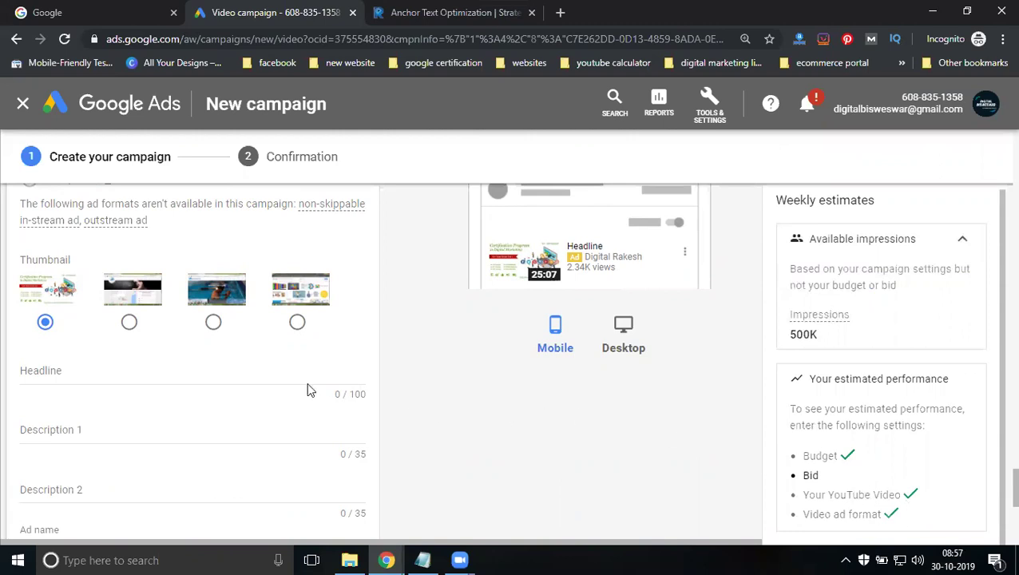
{"action": "scroll", "coordinate": [137, 369], "scroll_direction": "up", "scroll_amount": 2}
{"action": "scroll", "coordinate": [134, 372], "scroll_direction": "down", "scroll_amount": 3}
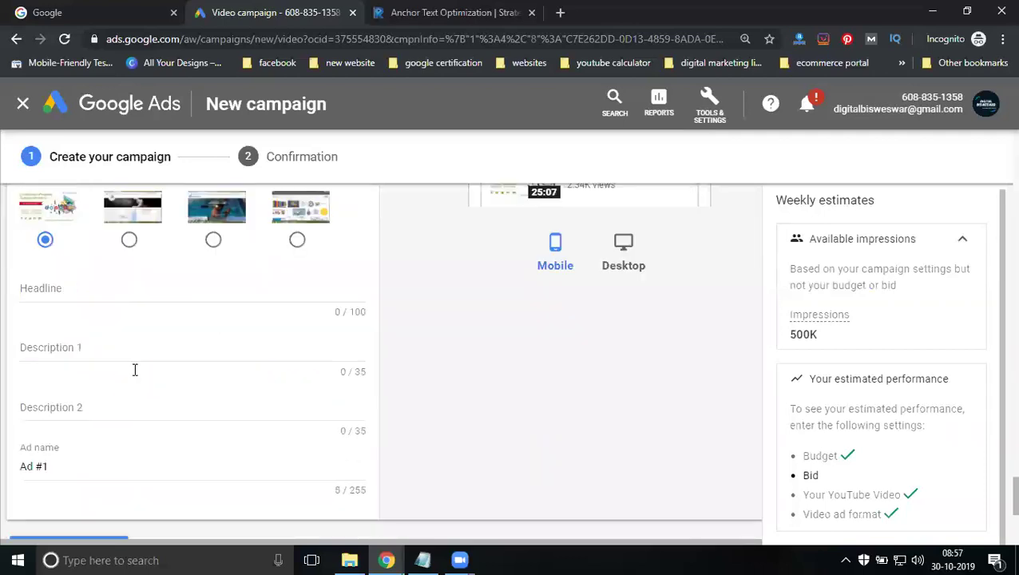
{"action": "scroll", "coordinate": [133, 369], "scroll_direction": "up", "scroll_amount": 5}
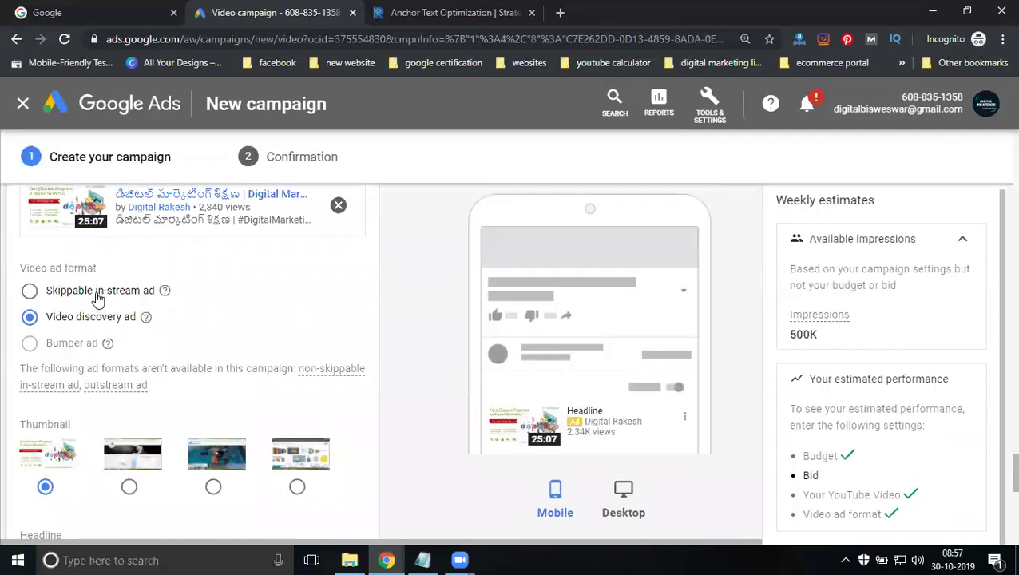
- Switch the format to Skippable in-stream ad and examine its Final URL and Display URL fields
{"action": "left_click", "coordinate": [96, 297]}
{"action": "scroll", "coordinate": [152, 352], "scroll_direction": "down", "scroll_amount": 2}
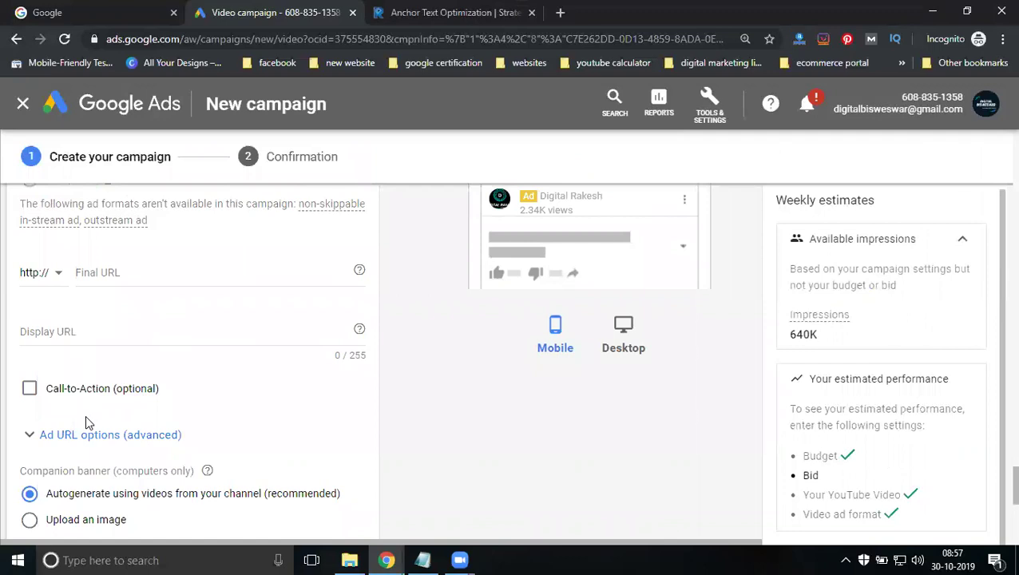
{"action": "left_click", "coordinate": [108, 274]}
{"action": "left_click", "coordinate": [96, 330]}
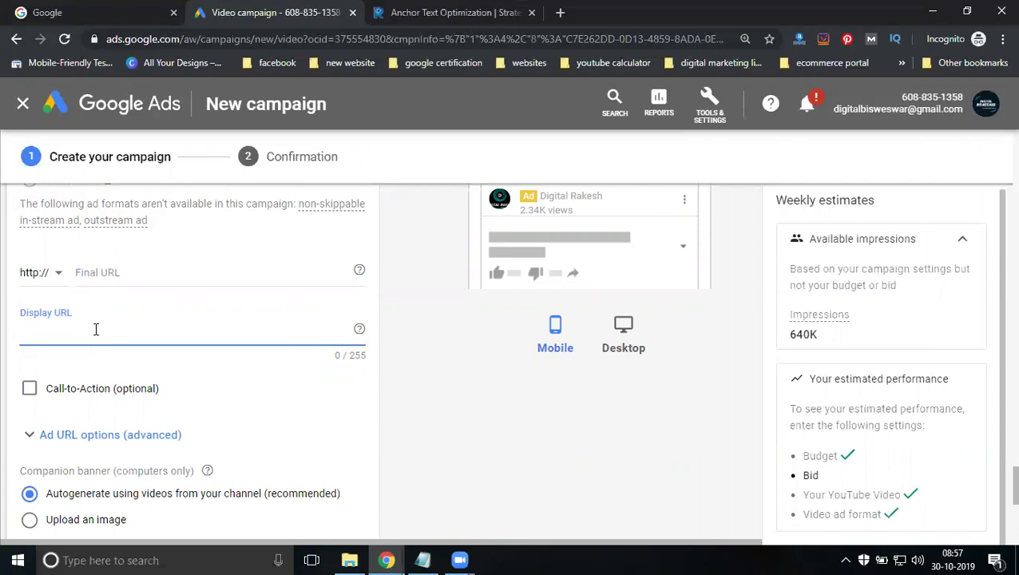
- Review the Video discovery ad's fields once more and set the video ad format back to Skippable in-stream ad
{"action": "scroll", "coordinate": [96, 330], "scroll_direction": "up", "scroll_amount": 2}
{"action": "left_click", "coordinate": [86, 314]}
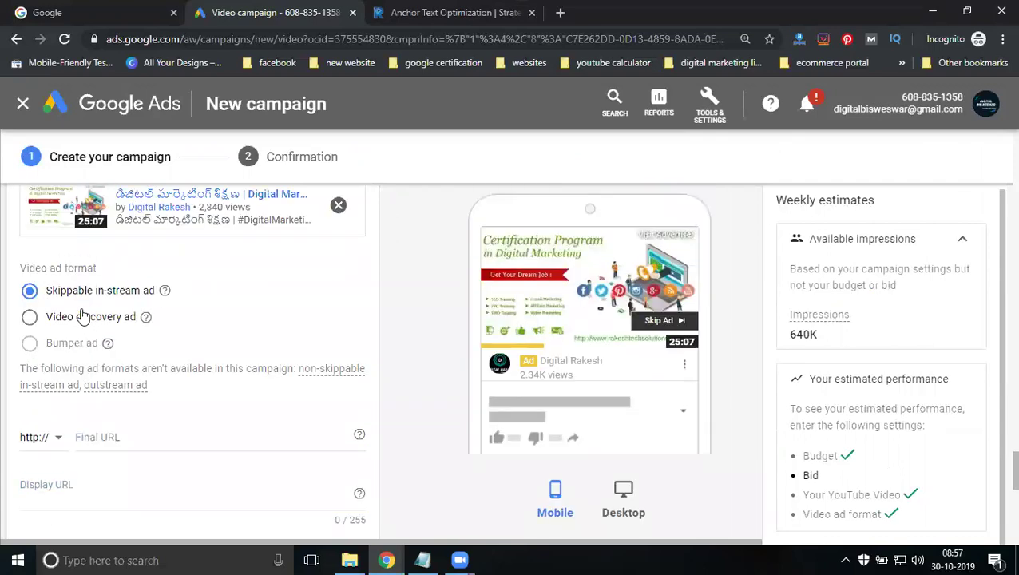
{"action": "scroll", "coordinate": [117, 320], "scroll_direction": "down", "scroll_amount": 1}
{"action": "scroll", "coordinate": [118, 320], "scroll_direction": "down", "scroll_amount": 2}
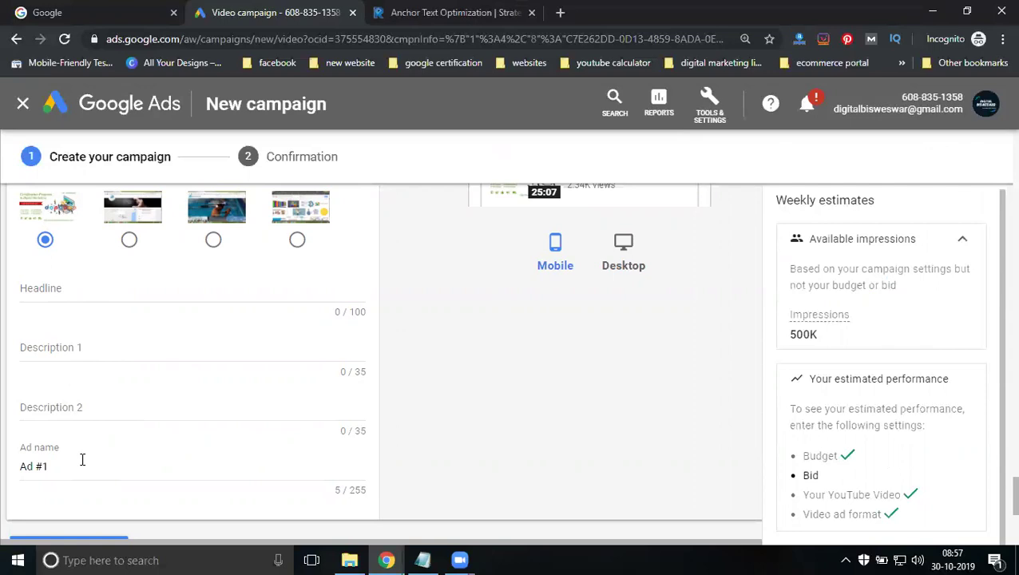
{"action": "scroll", "coordinate": [82, 460], "scroll_direction": "down", "scroll_amount": 2}
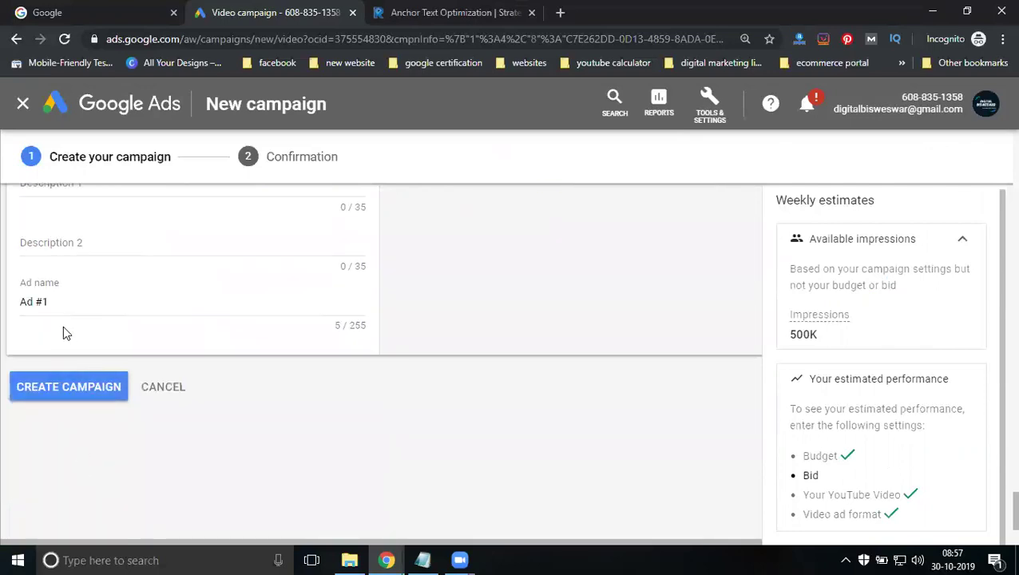
{"action": "scroll", "coordinate": [63, 326], "scroll_direction": "up", "scroll_amount": 5}
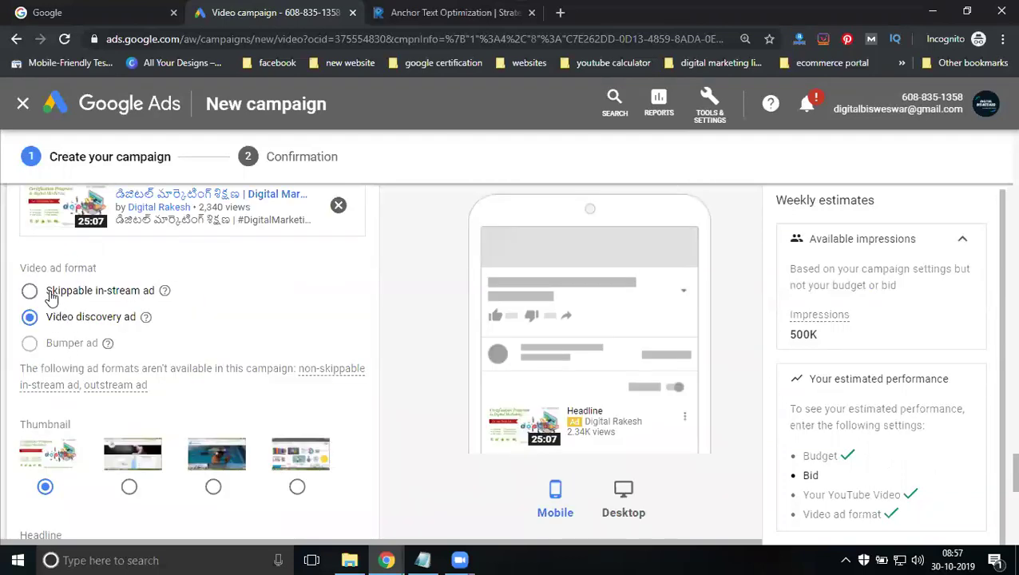
{"action": "left_click", "coordinate": [51, 298]}
{"action": "scroll", "coordinate": [51, 297], "scroll_direction": "down", "scroll_amount": 3}
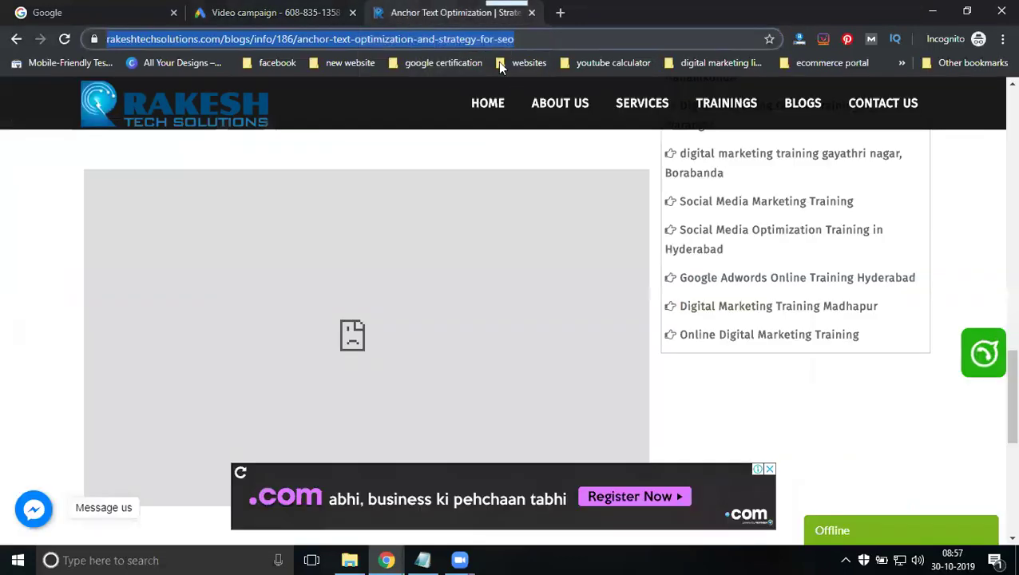
- Switch to the Rakesh Tech Solutions site and copy the URL of its "Advanced Digital Marketing Training in Hyderabad" training page
{"action": "left_click", "coordinate": [493, 103]}
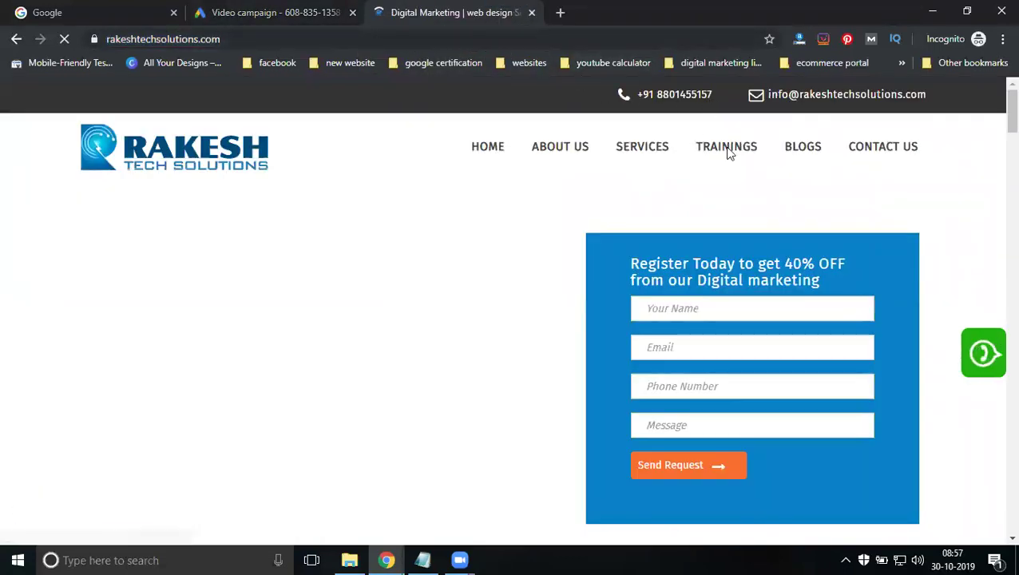
{"action": "left_click", "coordinate": [729, 150]}
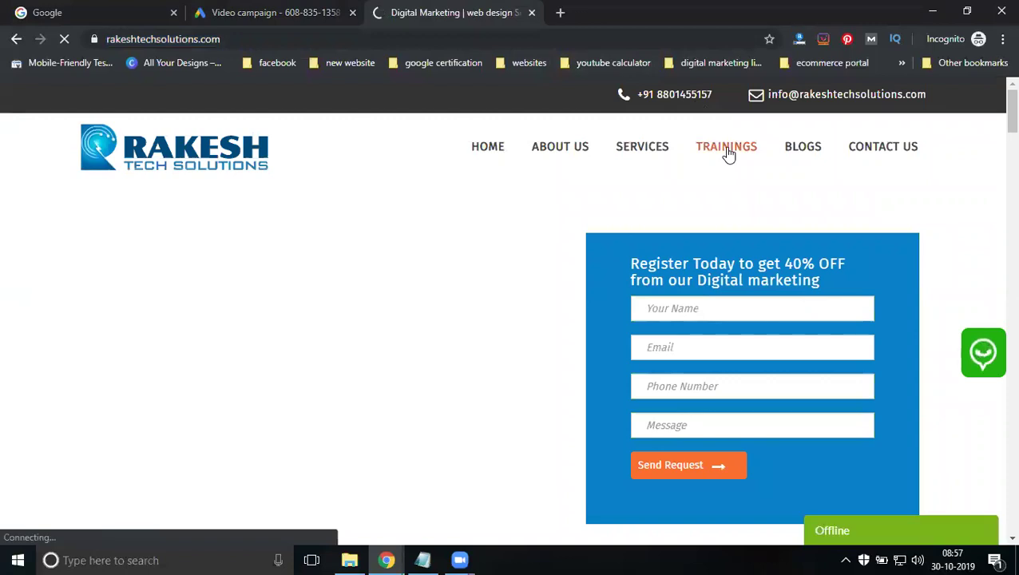
{"action": "scroll", "coordinate": [366, 229], "scroll_direction": "down", "scroll_amount": 3}
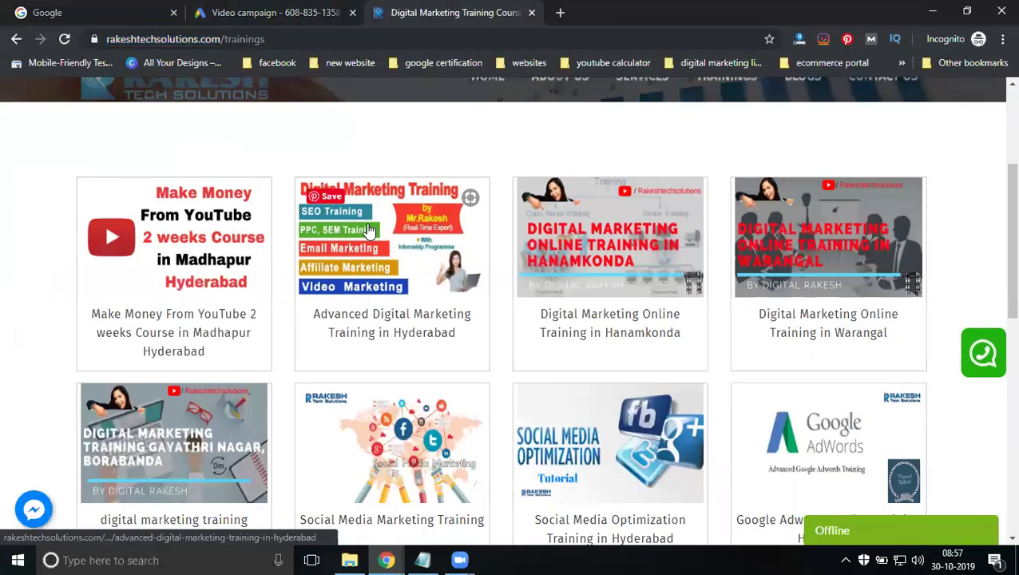
{"action": "left_click", "coordinate": [411, 330]}
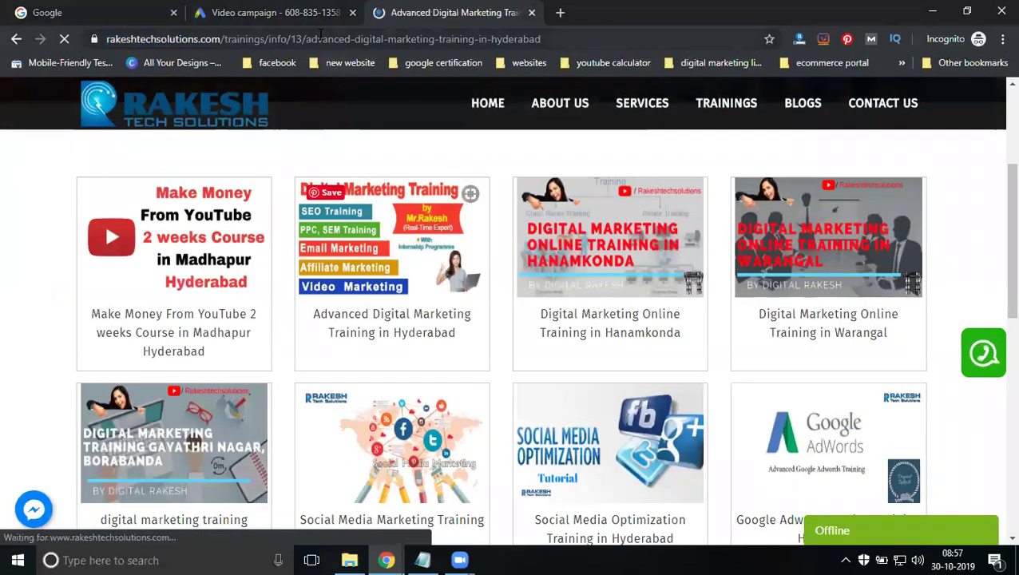
- Return to the Google Ads campaign and enter the copied training page URL as the ad's Final URL and Display URL
{"action": "left_click", "coordinate": [271, 12]}
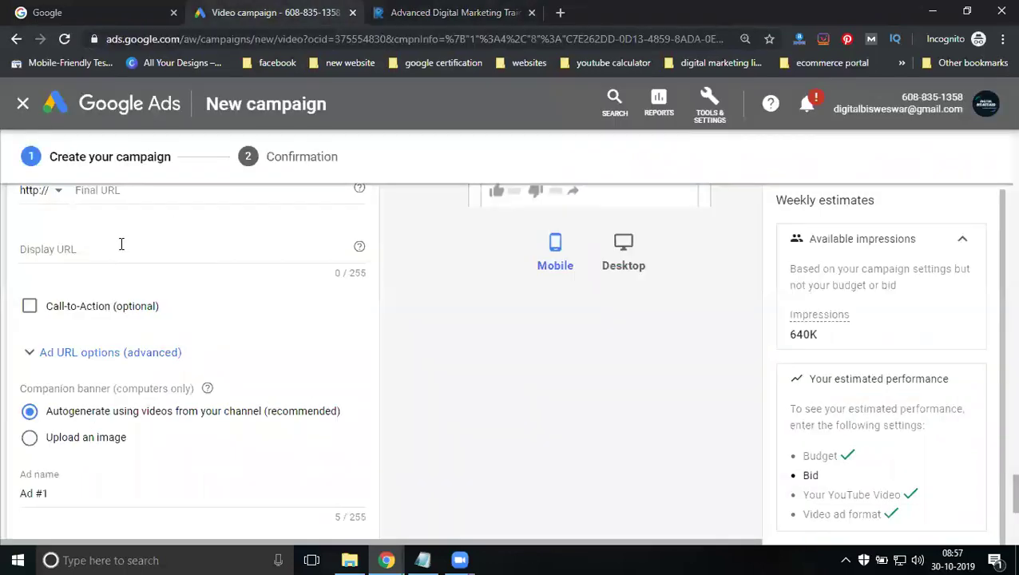
{"action": "left_click", "coordinate": [139, 191]}
{"action": "key", "text": "ctrl+v"}
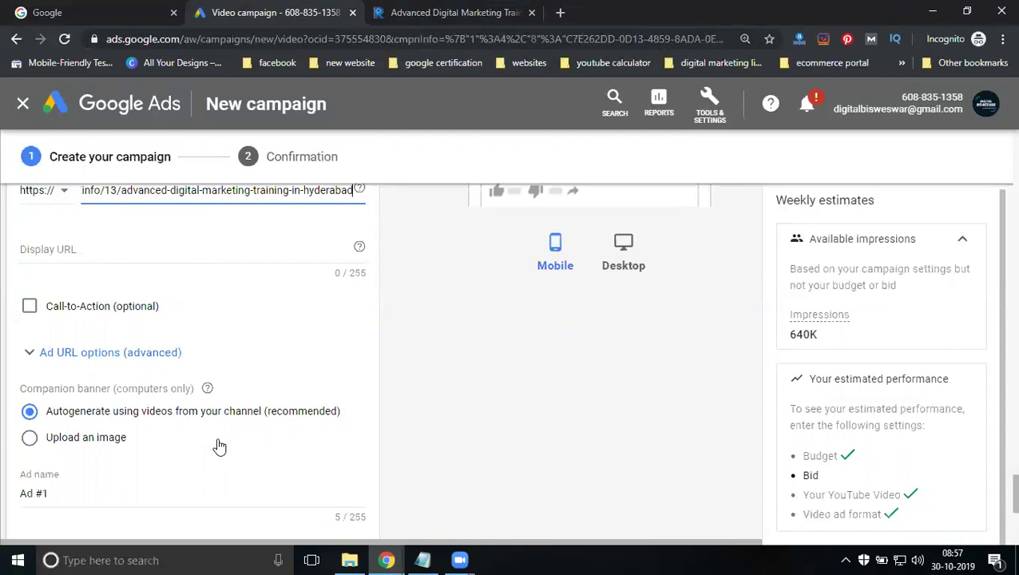
{"action": "left_click", "coordinate": [164, 251]}
{"action": "type", "text": "www.rakeshtechsolutions.com/trainings/info/13/advanced-digital-marketing-training-in-hyderabad"}
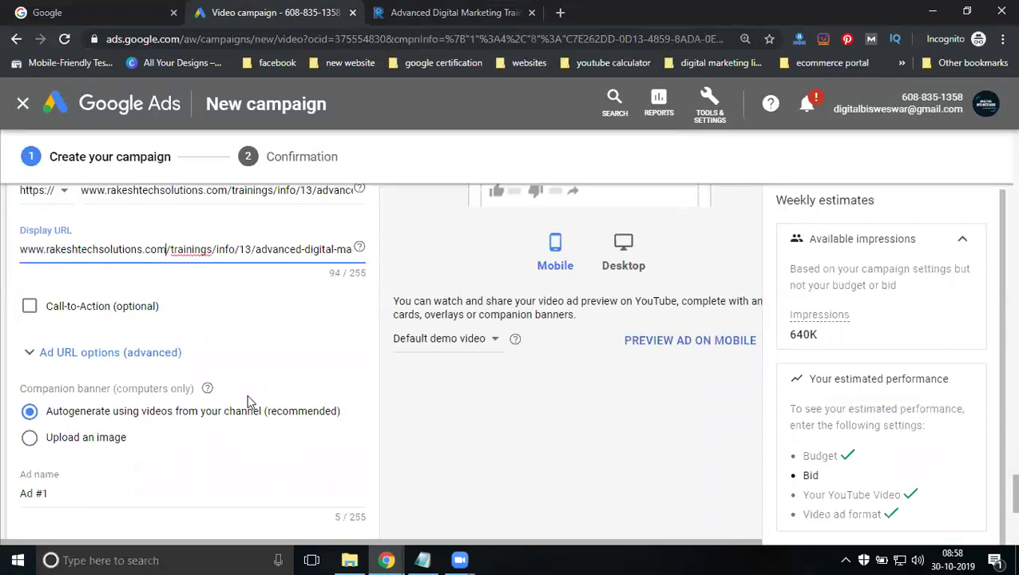
- Look at the optional Call-to-Action fields, turn that option off again, and name the ad "rakesh tech solutions"
{"action": "left_click", "coordinate": [67, 312]}
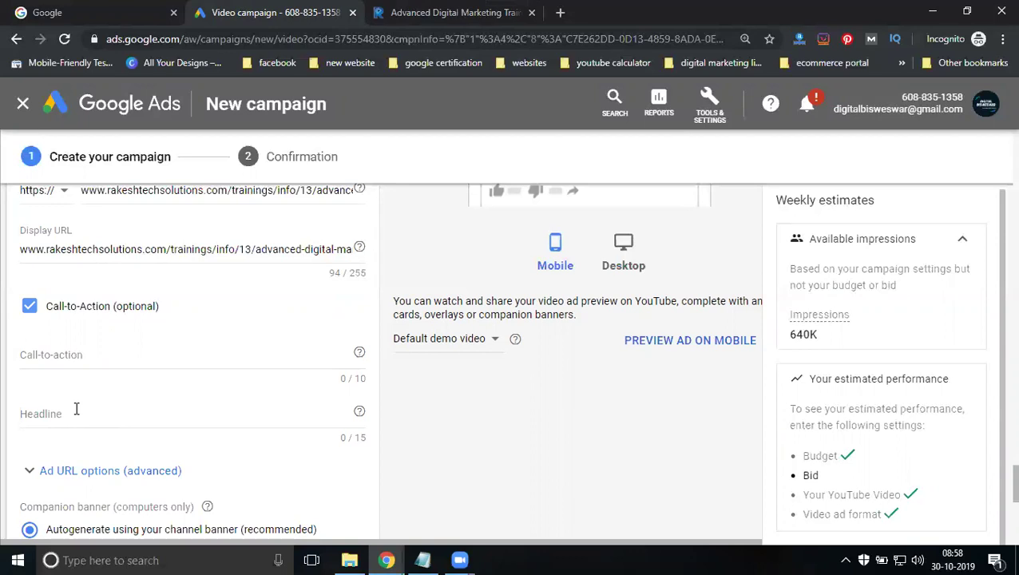
{"action": "left_click", "coordinate": [29, 308]}
{"action": "scroll", "coordinate": [87, 350], "scroll_direction": "down", "scroll_amount": 2}
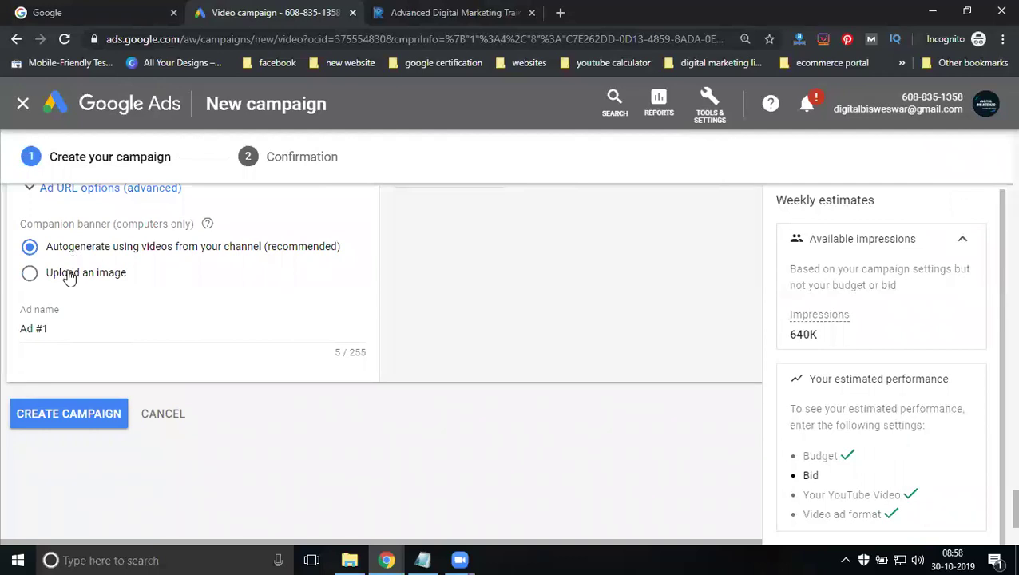
{"action": "triple_click", "coordinate": [77, 330]}
{"action": "type", "text": "r"}
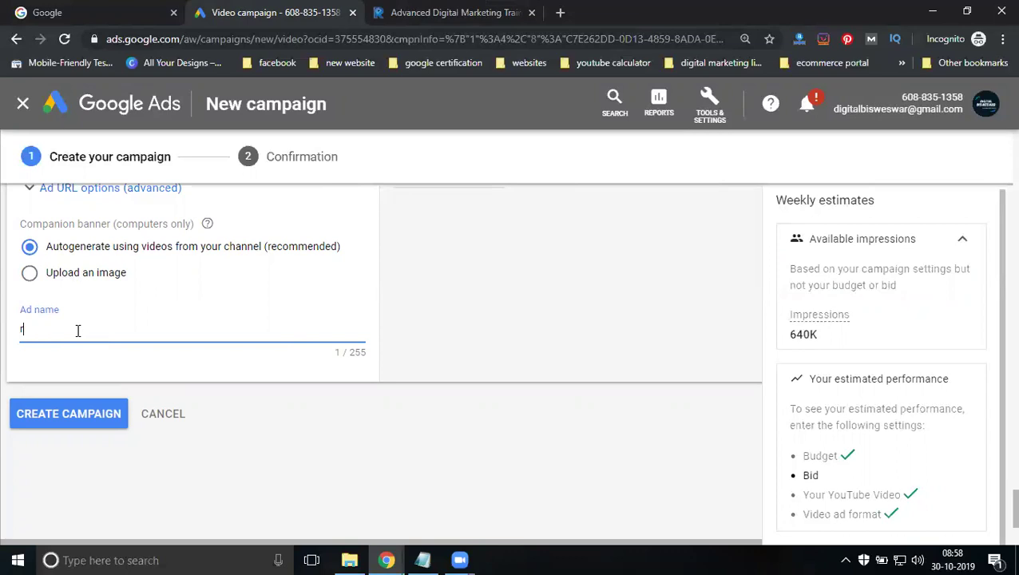
{"action": "type", "text": "akesh tech solutions"}
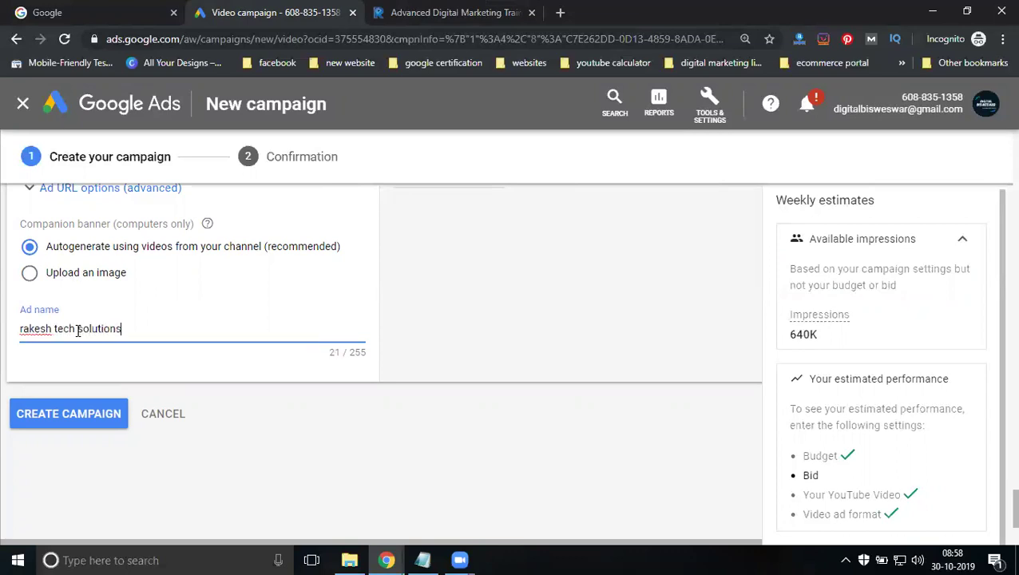
- Try to create the campaign and enter a Maximum CPV bid of INR 0.20
{"action": "left_click", "coordinate": [63, 422]}
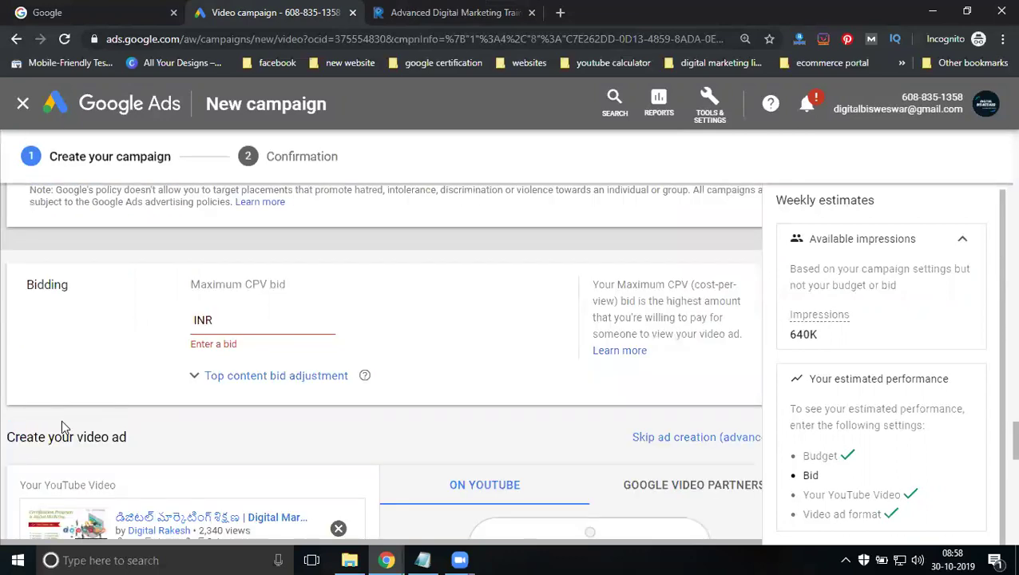
{"action": "left_click", "coordinate": [217, 316]}
{"action": "type", "text": "0.20"}
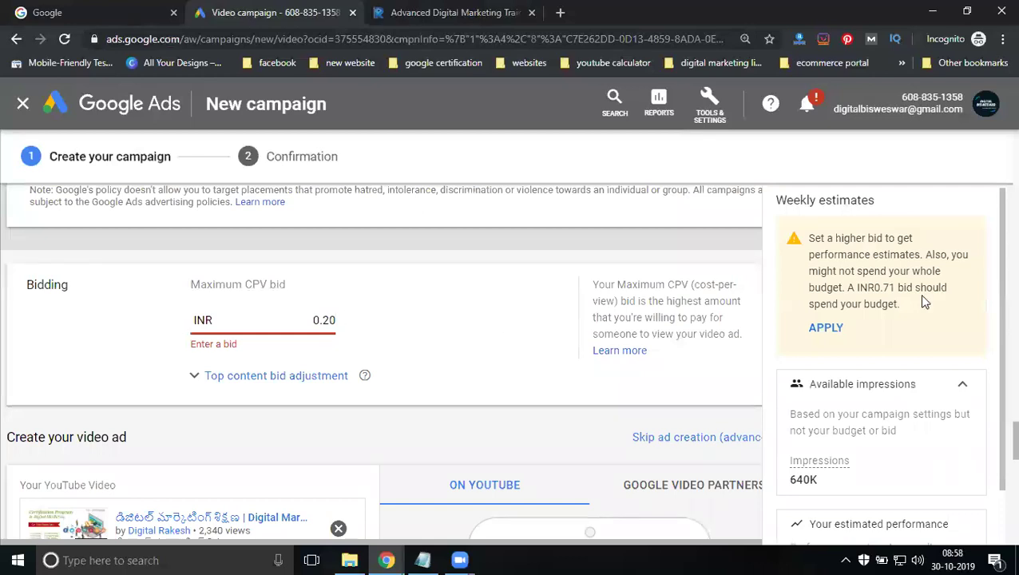
{"action": "left_click_drag", "start_coordinate": [874, 287], "coordinate": [898, 288]}
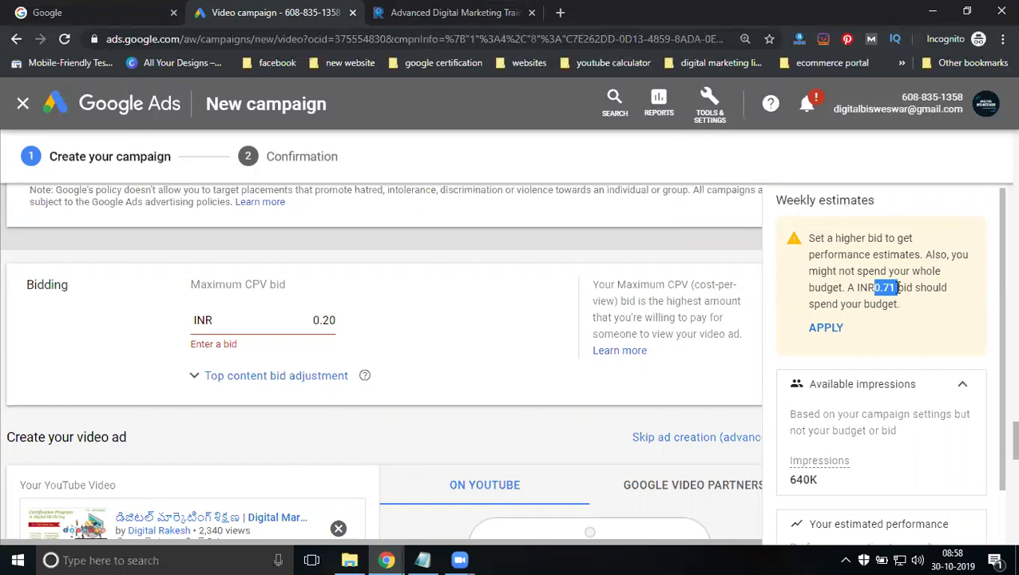
- Set the Maximum CPV bid to INR 0.80 and review the estimated weekly performance
{"action": "triple_click", "coordinate": [324, 320]}
{"action": "left_click_drag", "start_coordinate": [322, 319], "coordinate": [348, 328]}
{"action": "type", "text": "80"}
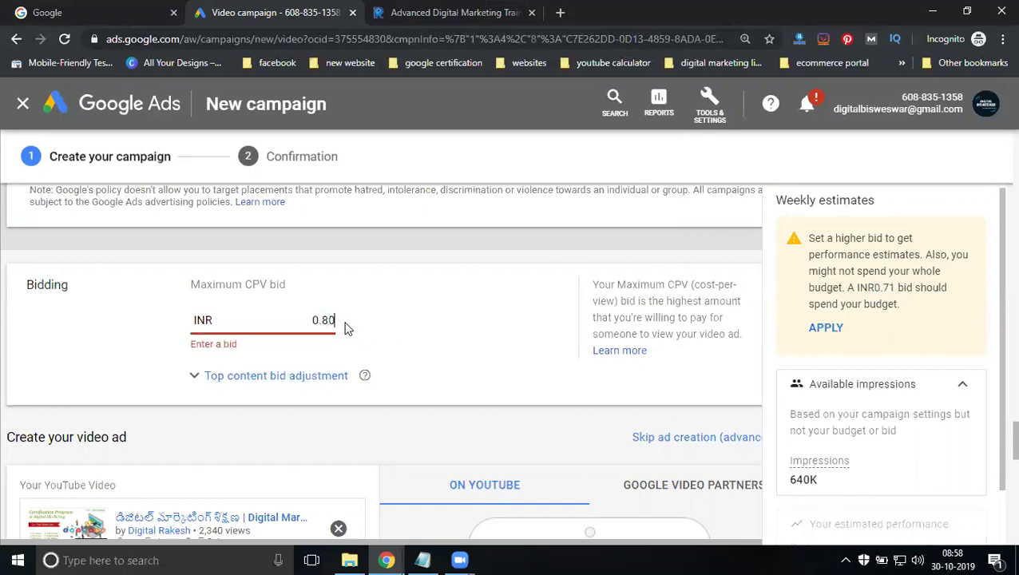
{"action": "left_click", "coordinate": [345, 326]}
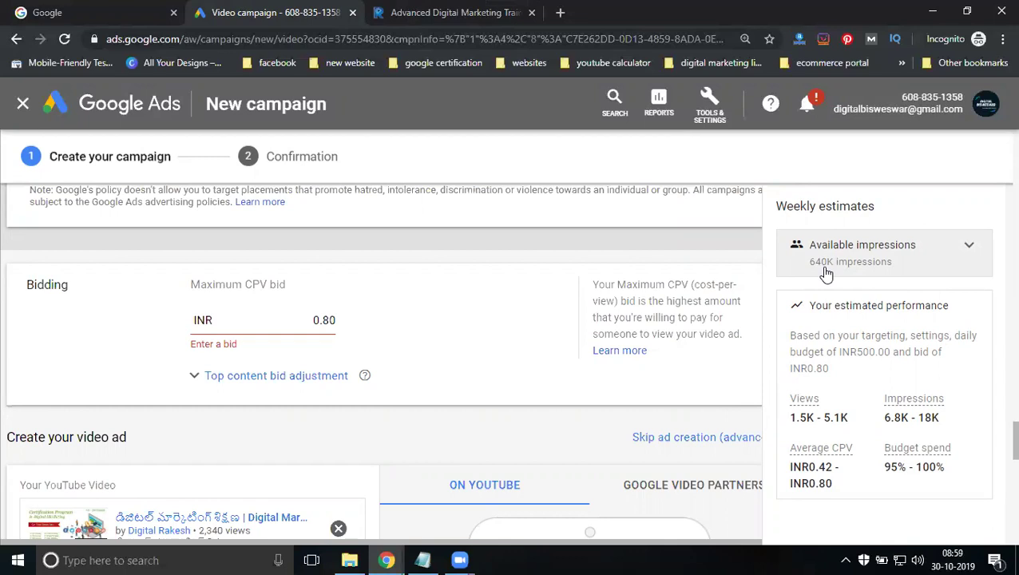
{"action": "scroll", "coordinate": [836, 325], "scroll_direction": "down", "scroll_amount": 1}
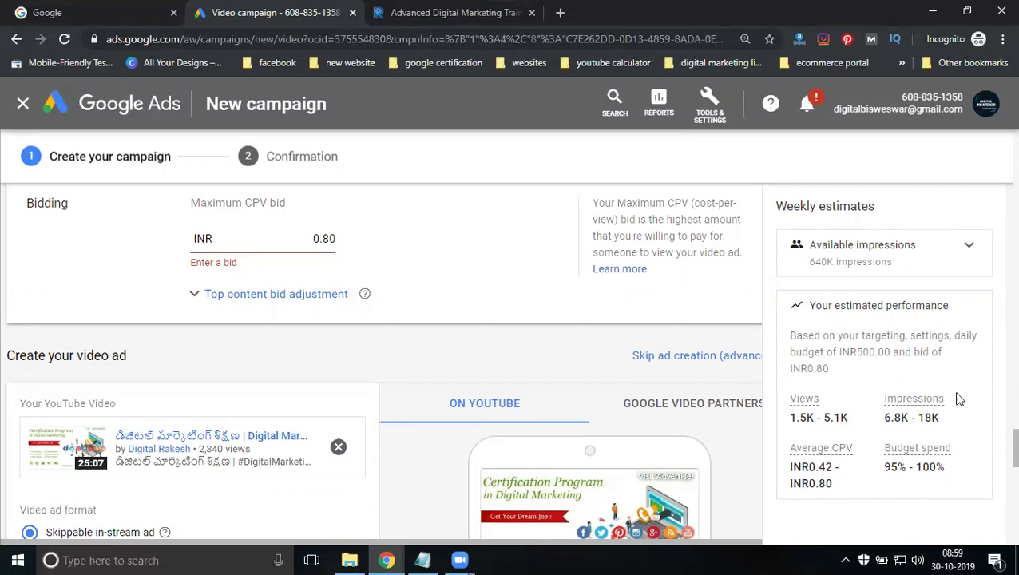
{"action": "scroll", "coordinate": [355, 351], "scroll_direction": "up", "scroll_amount": 10}
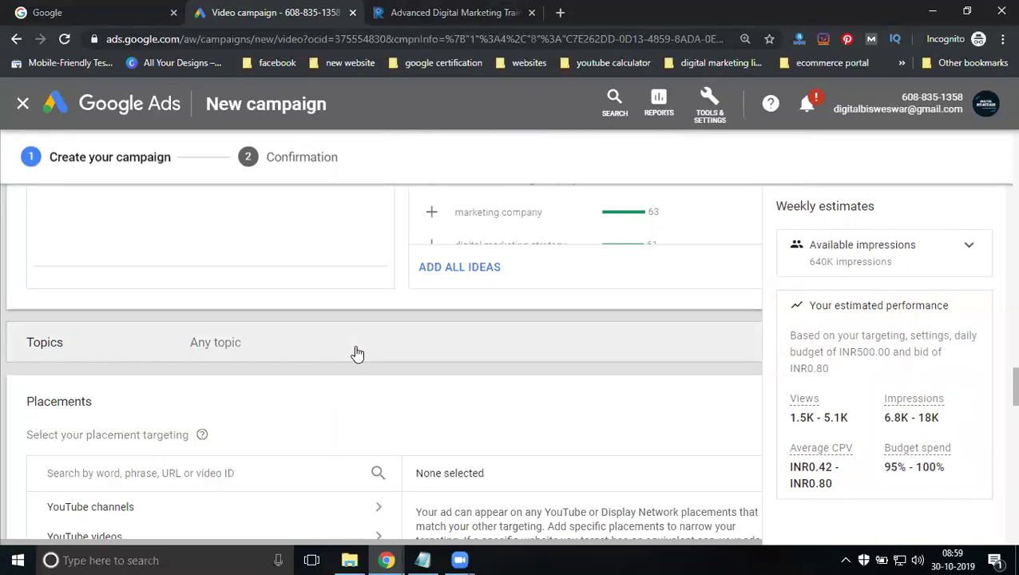
- Collapse the expanded Placements, Keywords and Demographics sections of the ad group settings
{"action": "scroll", "coordinate": [693, 351], "scroll_direction": "down", "scroll_amount": 1}
{"action": "left_click", "coordinate": [735, 318]}
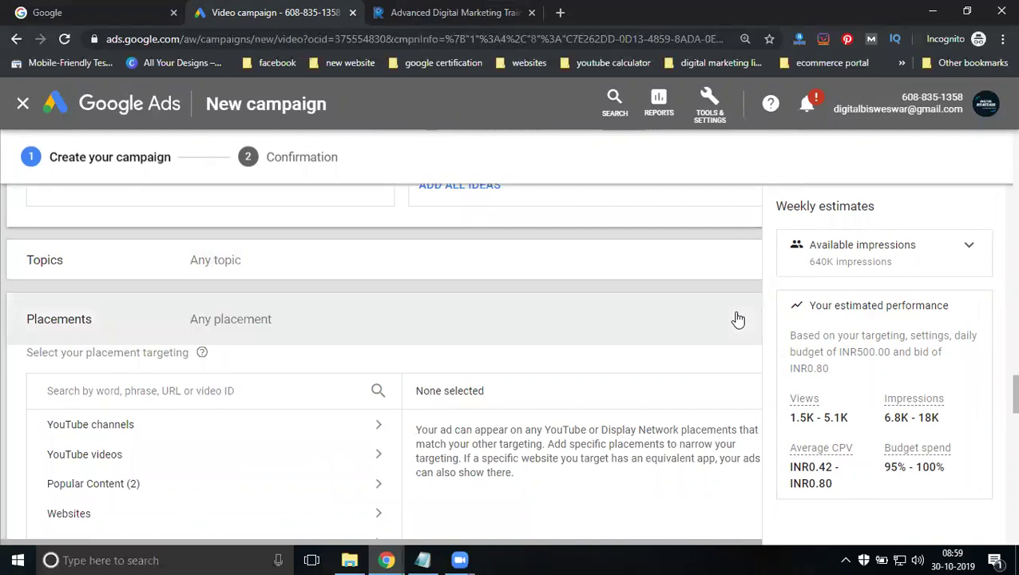
{"action": "scroll", "coordinate": [699, 310], "scroll_direction": "up", "scroll_amount": 1}
{"action": "scroll", "coordinate": [700, 310], "scroll_direction": "up", "scroll_amount": 3}
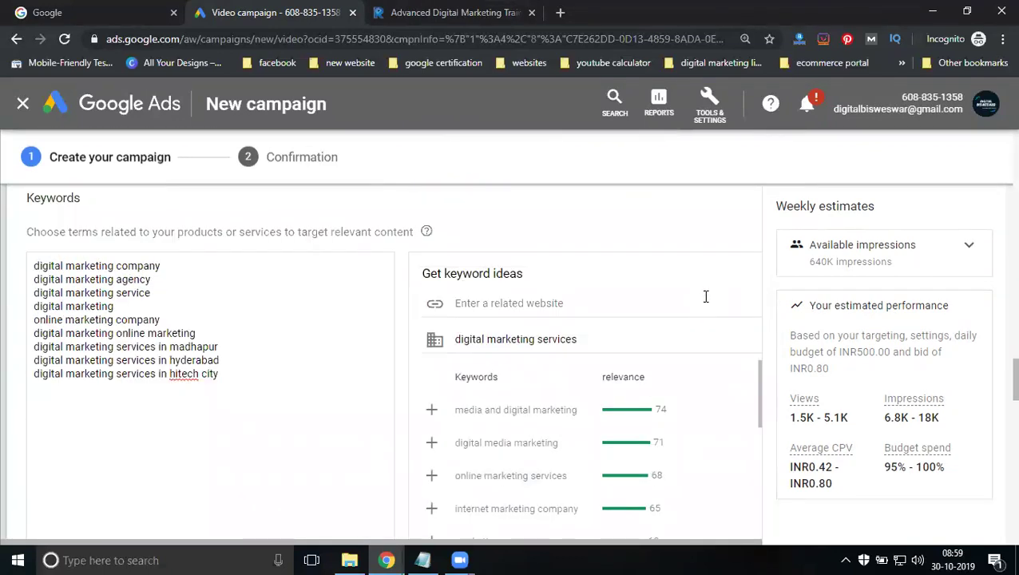
{"action": "scroll", "coordinate": [721, 264], "scroll_direction": "up", "scroll_amount": 1}
{"action": "left_click", "coordinate": [725, 277]}
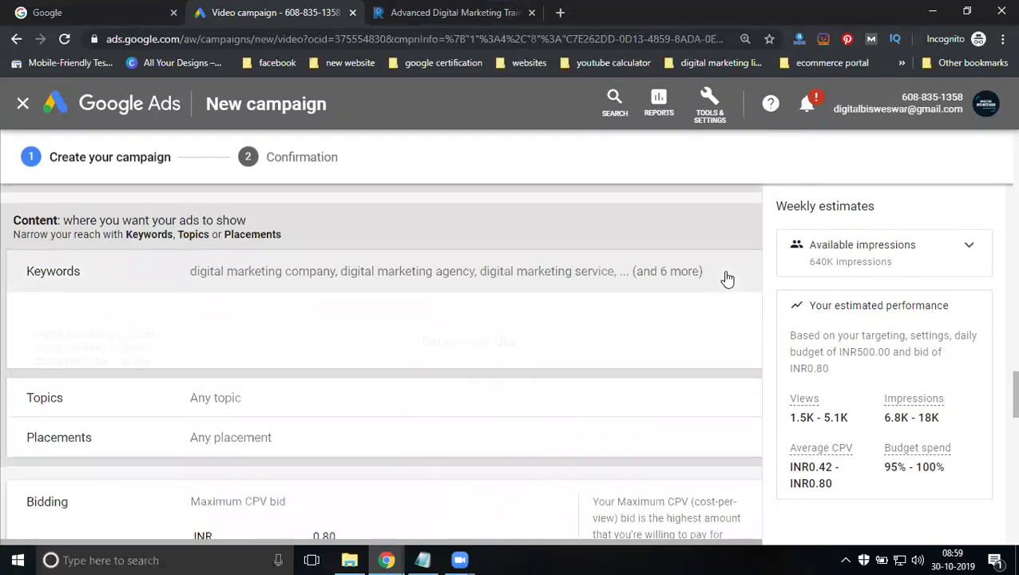
{"action": "scroll", "coordinate": [727, 279], "scroll_direction": "up", "scroll_amount": 1}
{"action": "scroll", "coordinate": [725, 275], "scroll_direction": "up", "scroll_amount": 5}
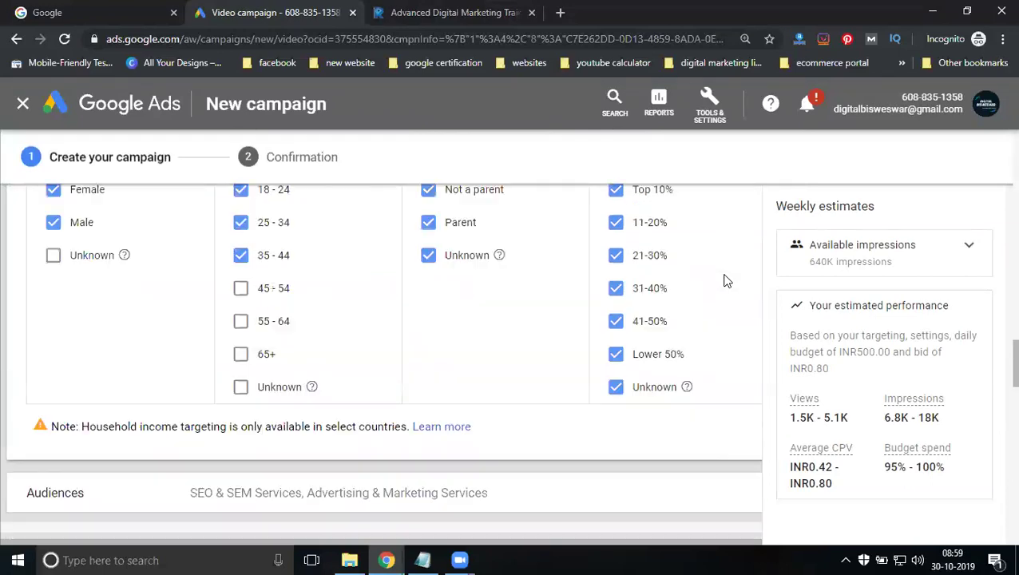
{"action": "left_click", "coordinate": [741, 243]}
{"action": "scroll", "coordinate": [616, 276], "scroll_direction": "up", "scroll_amount": 4}
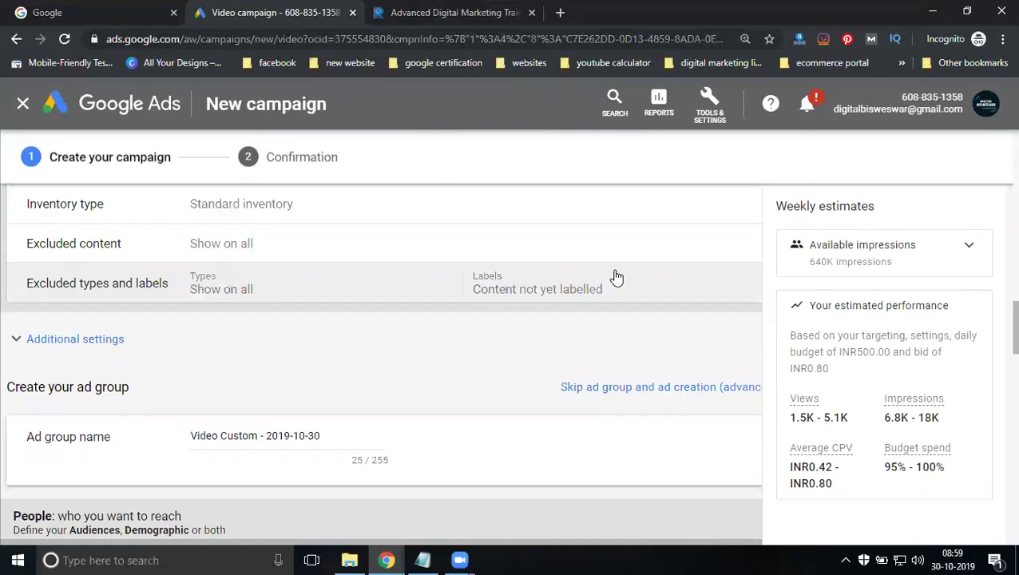
- Set the campaign's daily budget to INR 1,500 and review the weekly estimates
{"action": "scroll", "coordinate": [617, 276], "scroll_direction": "up", "scroll_amount": 1}
{"action": "scroll", "coordinate": [616, 276], "scroll_direction": "down", "scroll_amount": 2}
{"action": "scroll", "coordinate": [617, 277], "scroll_direction": "up", "scroll_amount": 3}
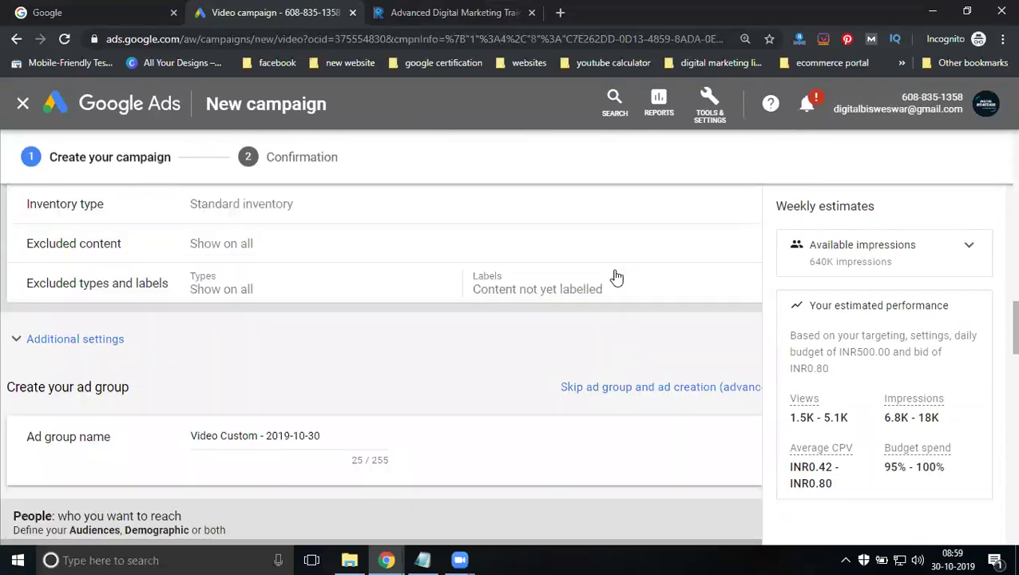
{"action": "scroll", "coordinate": [616, 276], "scroll_direction": "up", "scroll_amount": 10}
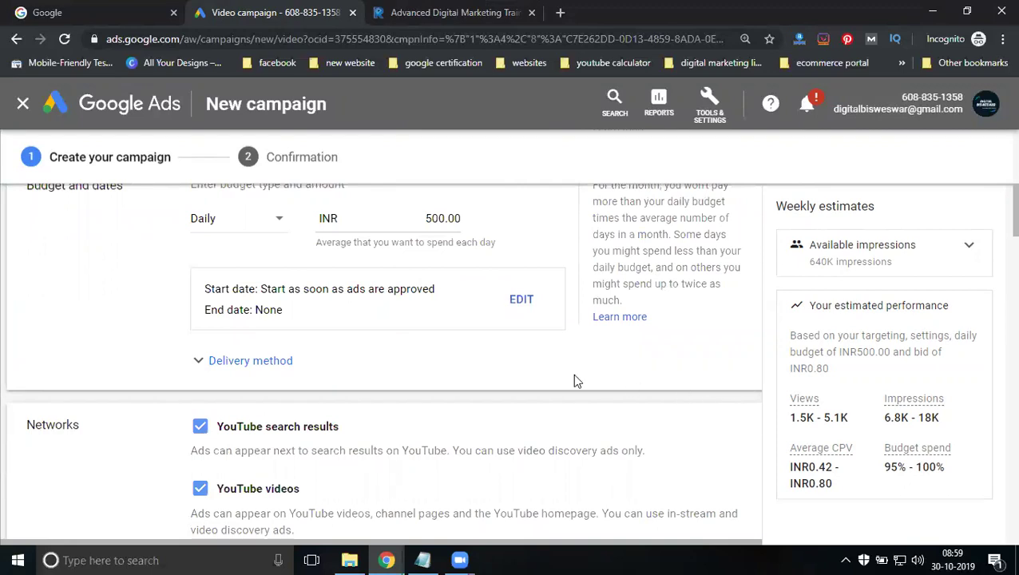
{"action": "scroll", "coordinate": [527, 376], "scroll_direction": "up", "scroll_amount": 2}
{"action": "left_click", "coordinate": [438, 382]}
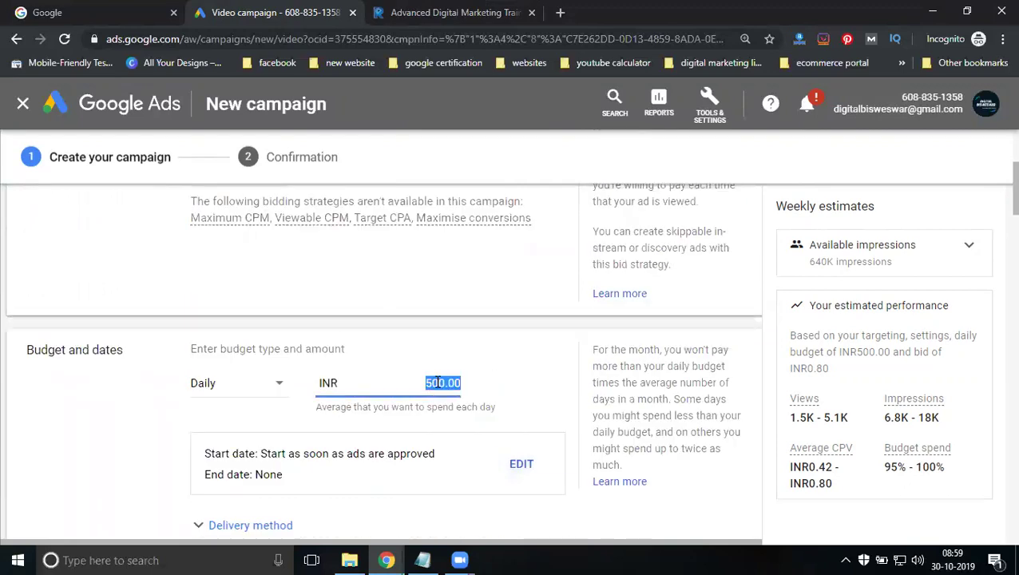
{"action": "type", "text": "1500"}
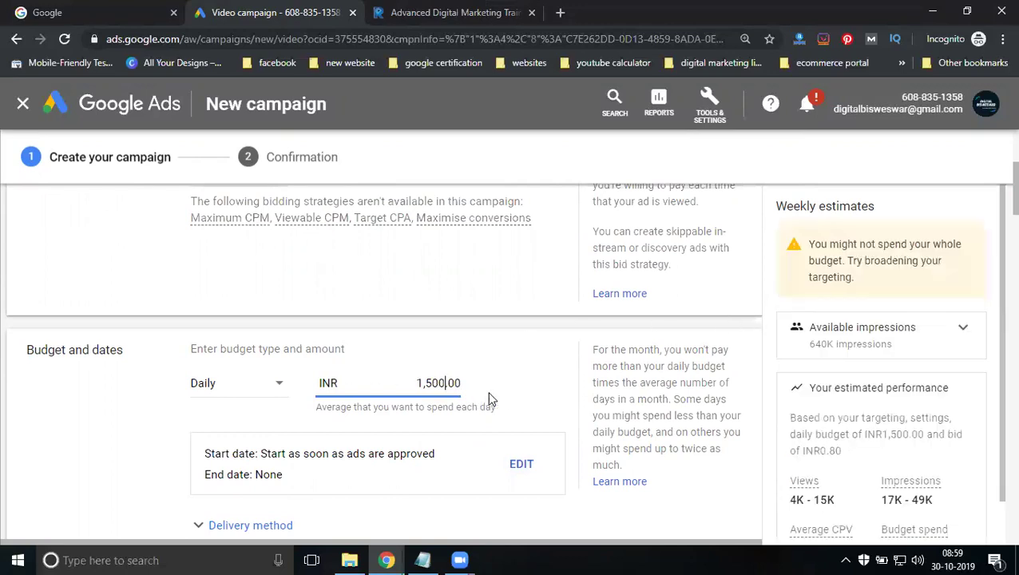
{"action": "scroll", "coordinate": [879, 408], "scroll_direction": "down", "scroll_amount": 2}
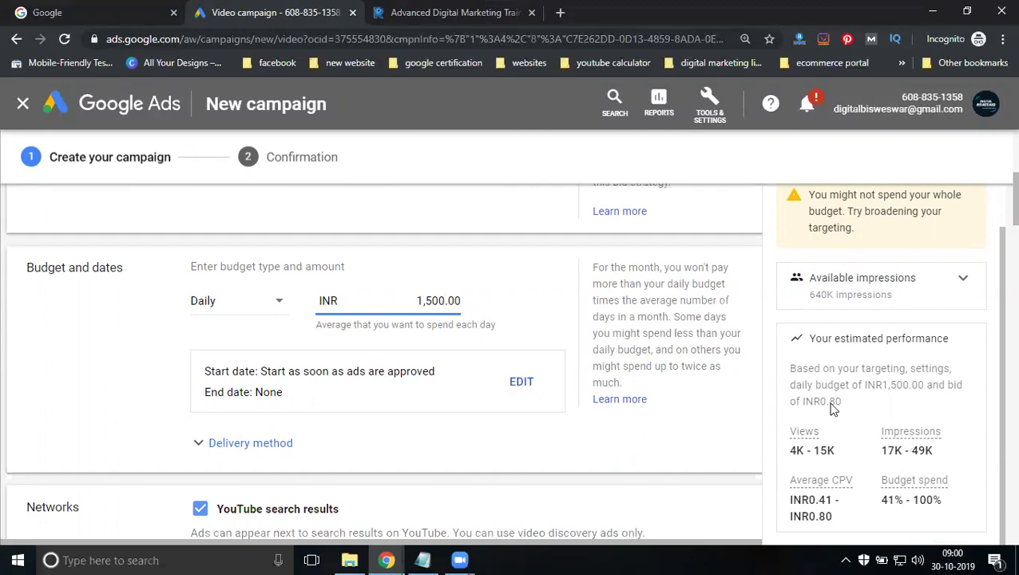
{"action": "scroll", "coordinate": [826, 400], "scroll_direction": "up", "scroll_amount": 1}
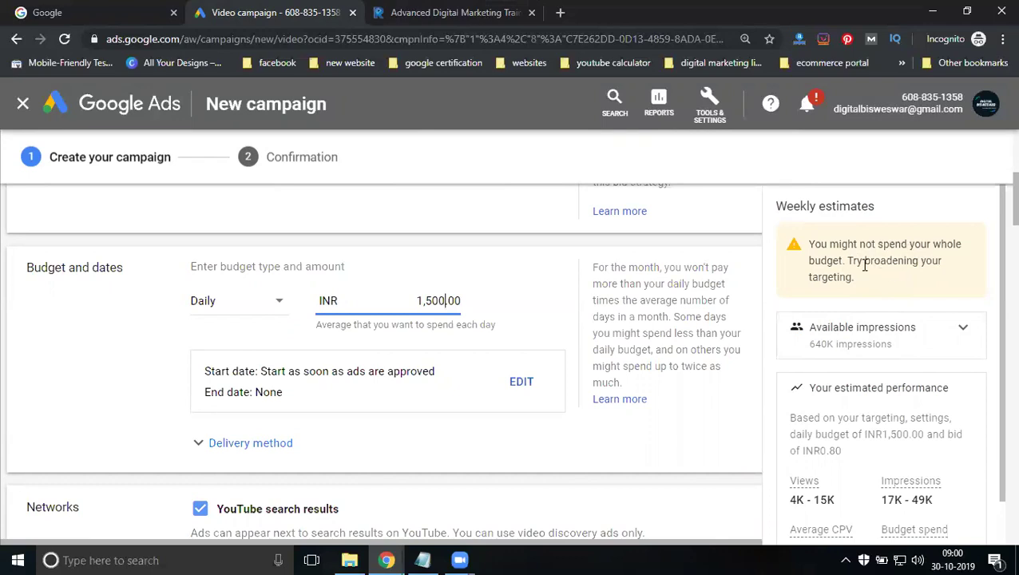
- Change the daily budget to INR 1,000 and check the estimated weekly performance
{"action": "left_click", "coordinate": [422, 302]}
{"action": "double_click", "coordinate": [445, 301]}
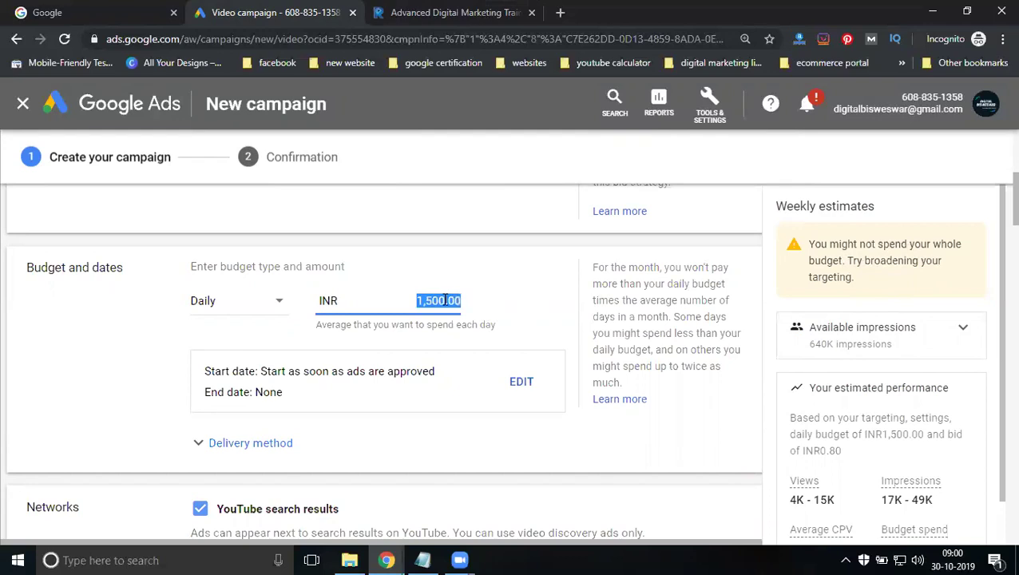
{"action": "type", "text": "1000"}
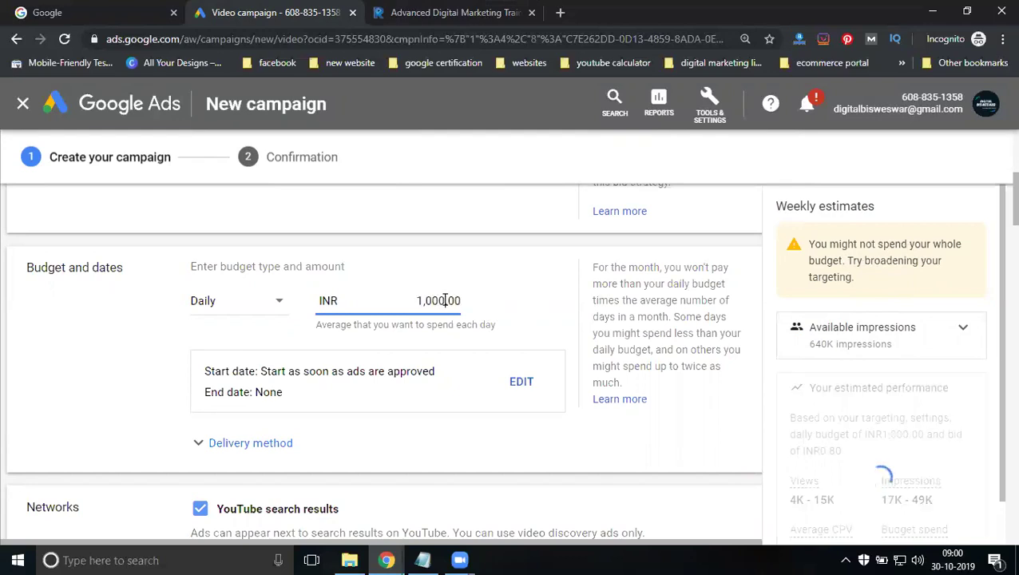
{"action": "left_click", "coordinate": [514, 286]}
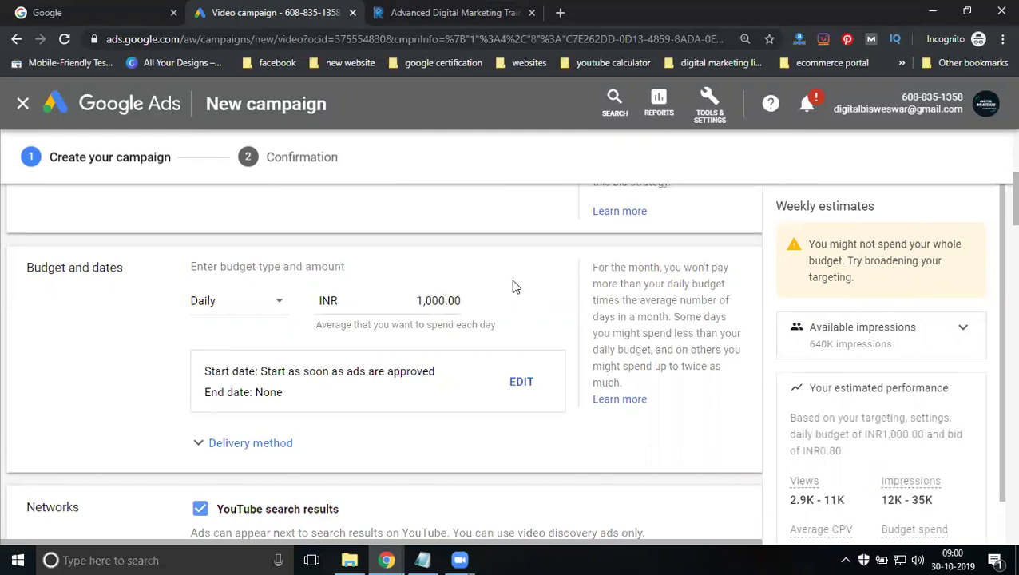
{"action": "scroll", "coordinate": [858, 383], "scroll_direction": "down", "scroll_amount": 1}
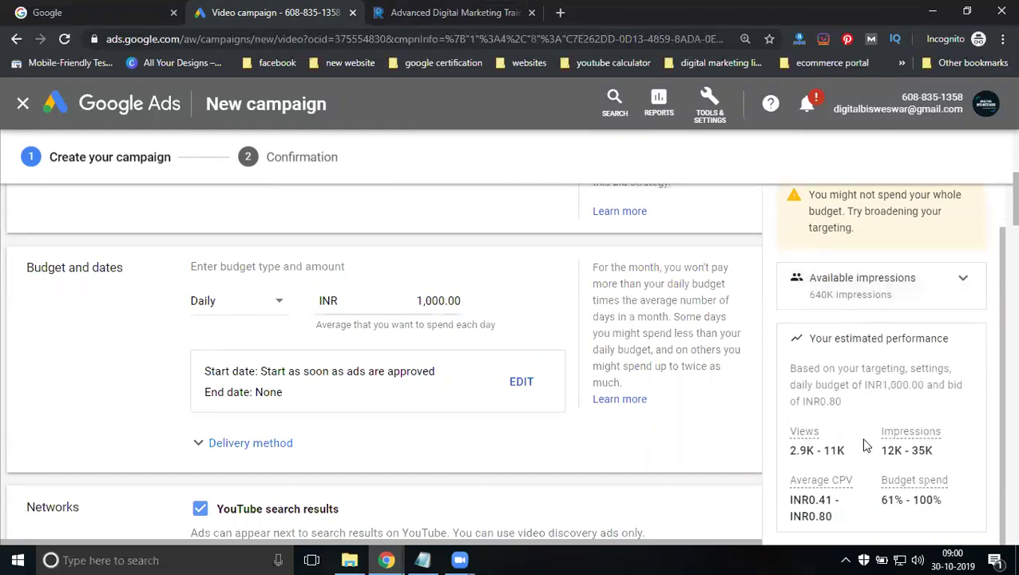
- Set the ad group's Maximum CPV bid to INR 1.00 to update the performance estimates
{"action": "scroll", "coordinate": [528, 370], "scroll_direction": "down", "scroll_amount": 7}
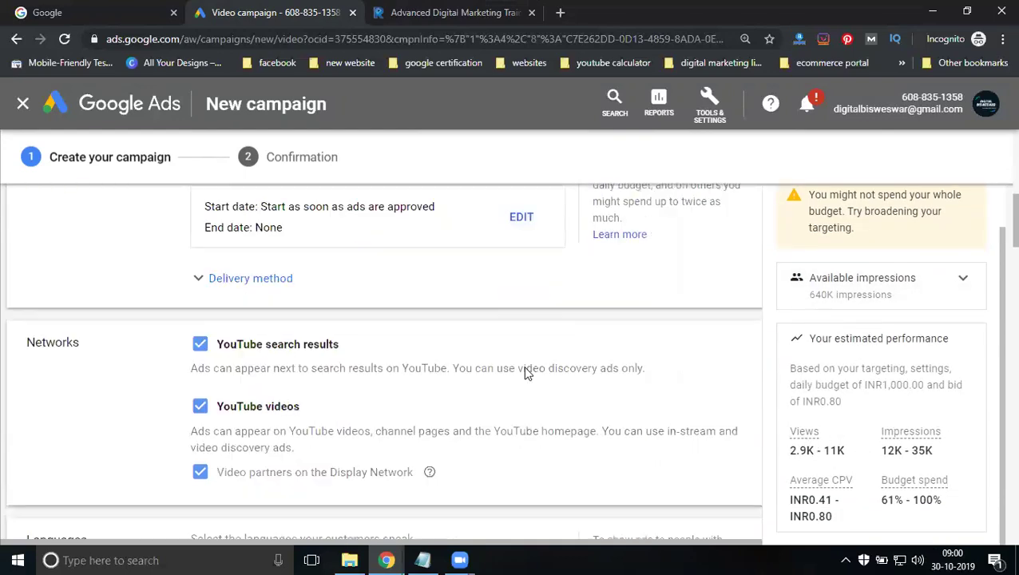
{"action": "scroll", "coordinate": [462, 334], "scroll_direction": "down", "scroll_amount": 15}
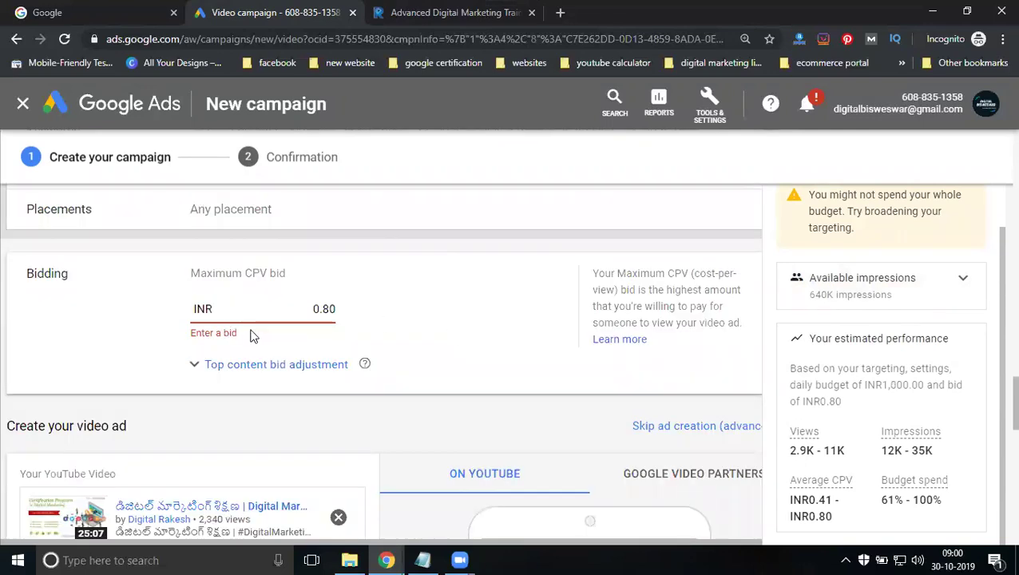
{"action": "left_click", "coordinate": [280, 312]}
{"action": "double_click", "coordinate": [342, 310]}
{"action": "type", "text": "1.00"}
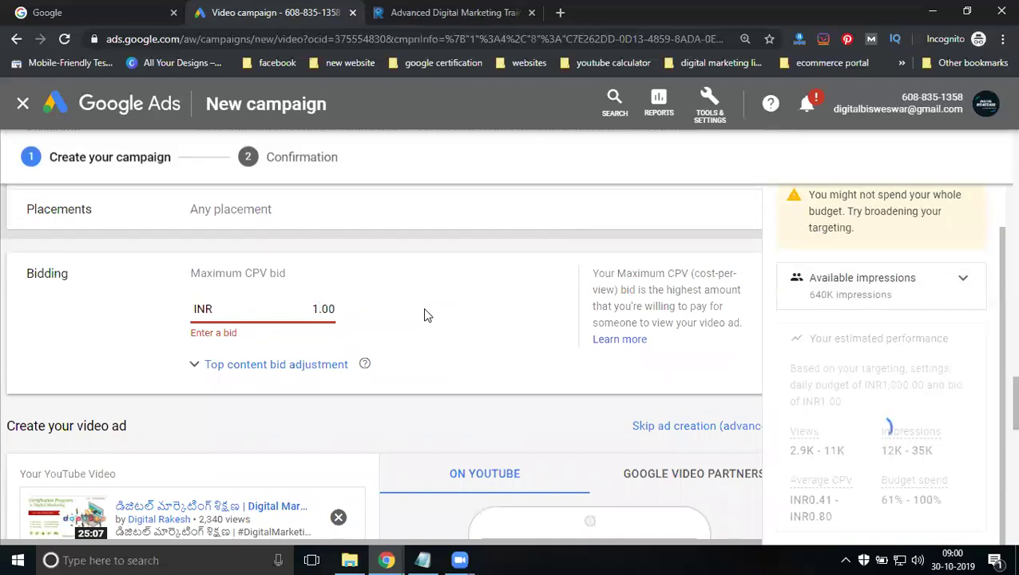
{"action": "left_click", "coordinate": [542, 324]}
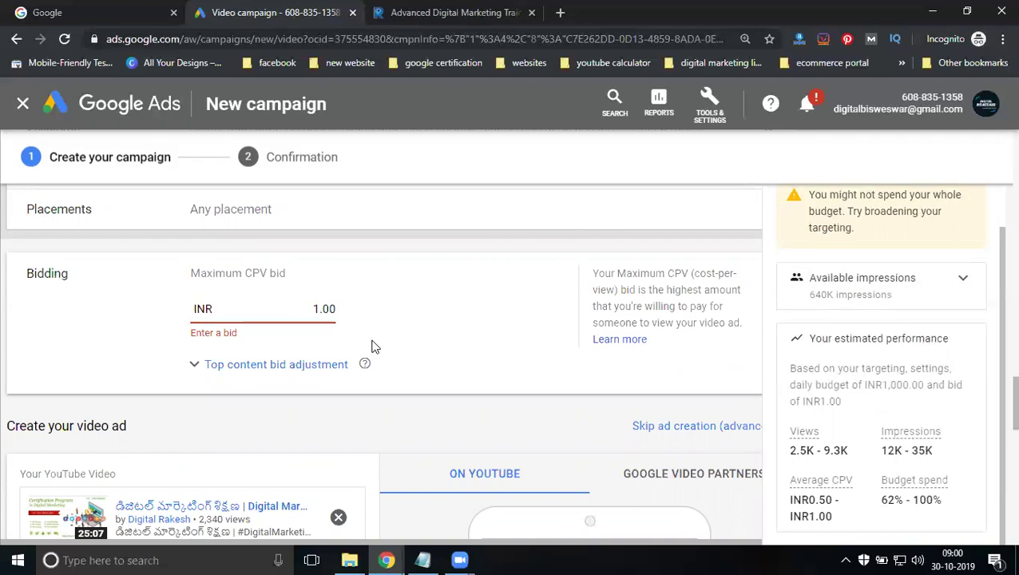
- Set the campaign's daily budget to INR 500
{"action": "scroll", "coordinate": [372, 347], "scroll_direction": "up", "scroll_amount": 15}
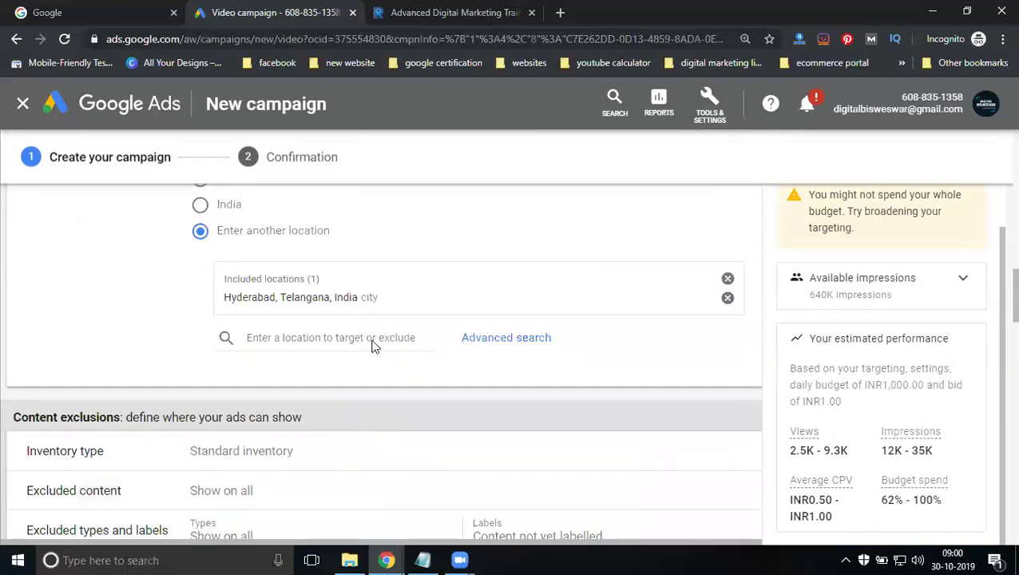
{"action": "scroll", "coordinate": [371, 347], "scroll_direction": "up", "scroll_amount": 5}
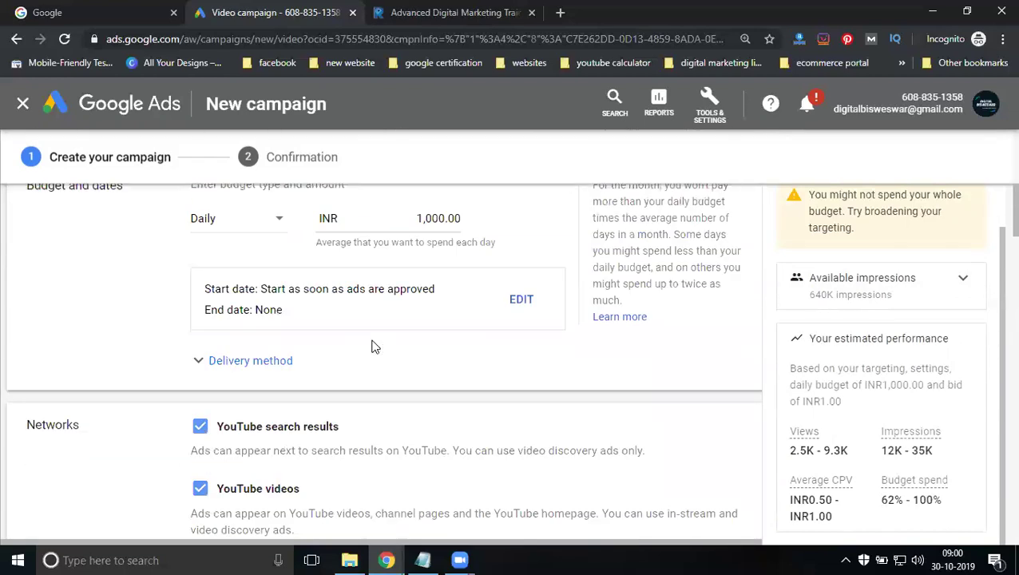
{"action": "scroll", "coordinate": [372, 347], "scroll_direction": "up", "scroll_amount": 3}
{"action": "scroll", "coordinate": [371, 346], "scroll_direction": "up", "scroll_amount": 2}
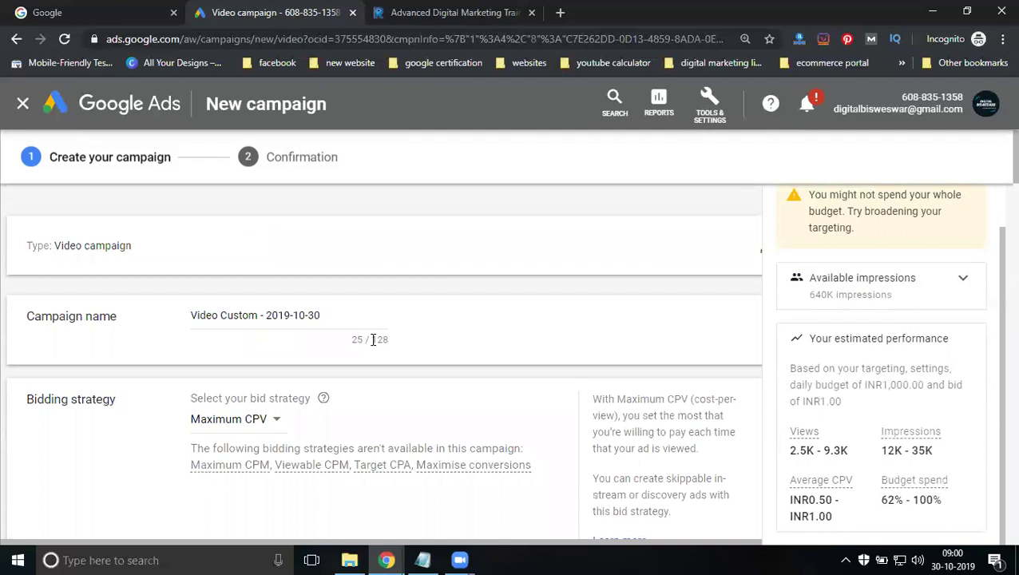
{"action": "scroll", "coordinate": [371, 344], "scroll_direction": "down", "scroll_amount": 3}
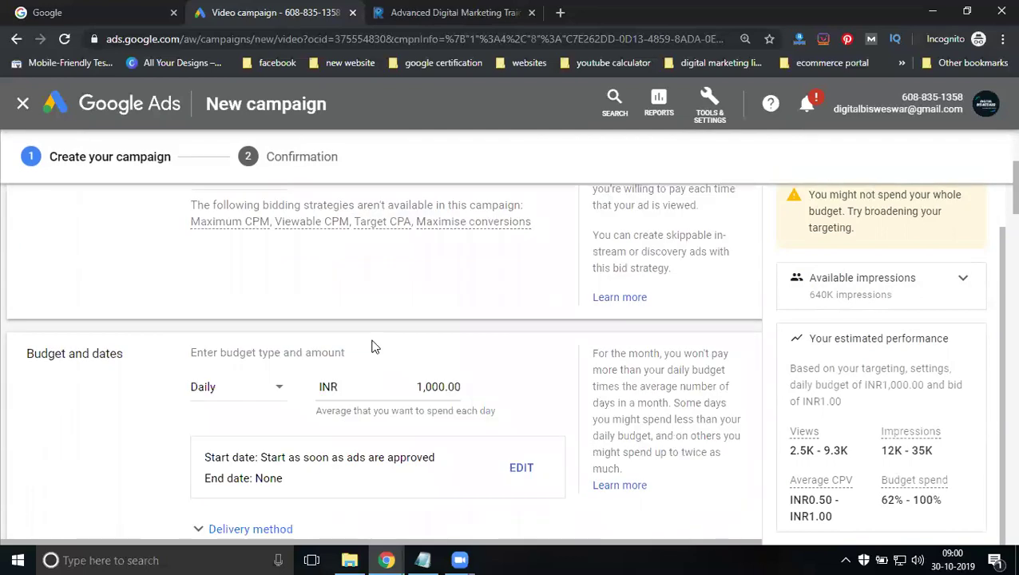
{"action": "double_click", "coordinate": [425, 387]}
{"action": "type", "text": "500.00"}
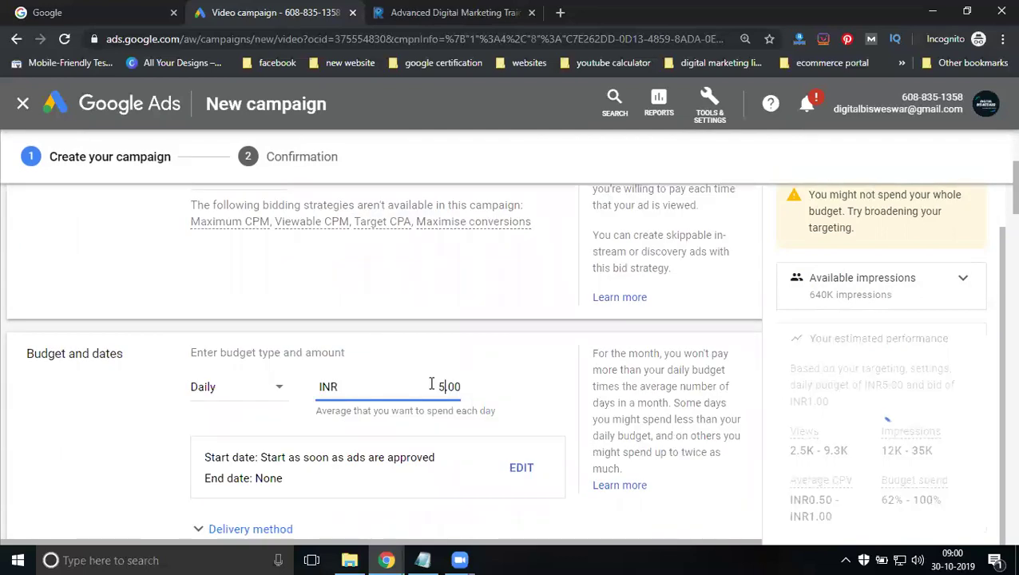
{"action": "left_click", "coordinate": [516, 369]}
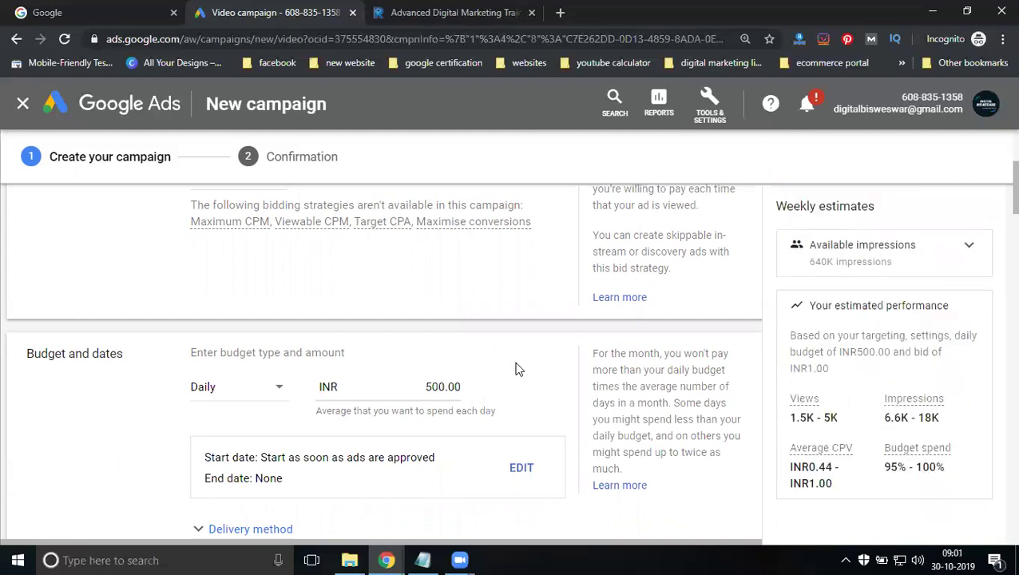
- Try a Campaign total budget of INR 1,500, then return to a Daily budget of INR 500
{"action": "left_click", "coordinate": [198, 388]}
{"action": "left_click", "coordinate": [423, 387]}
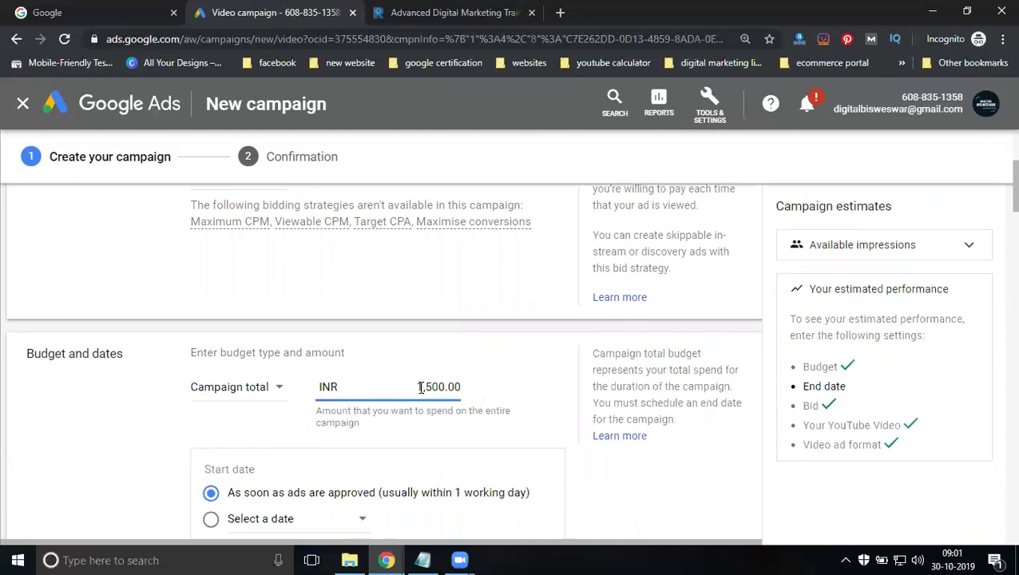
{"action": "left_click", "coordinate": [586, 387]}
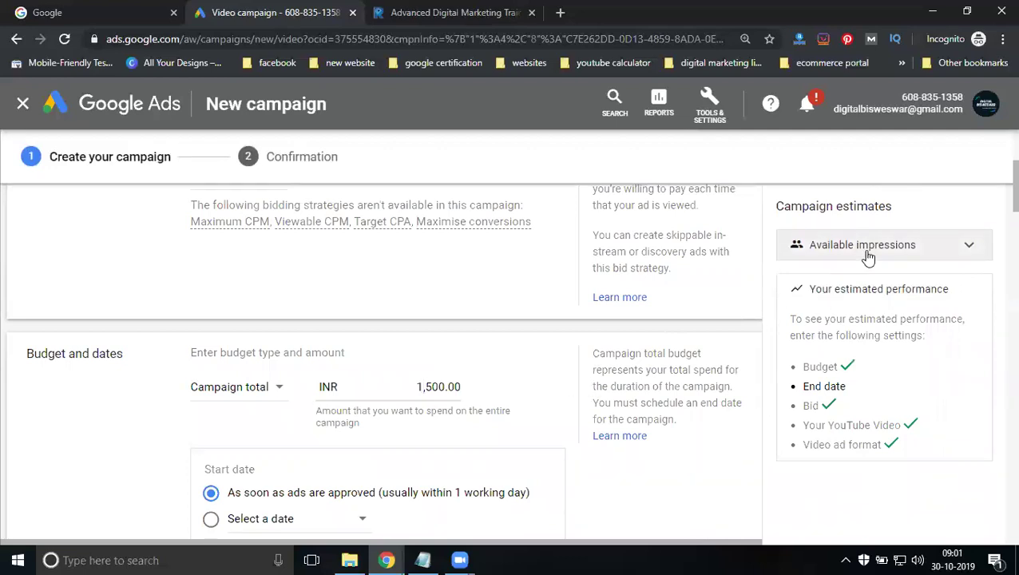
{"action": "left_click", "coordinate": [261, 387]}
{"action": "left_click", "coordinate": [252, 407]}
{"action": "left_click_drag", "start_coordinate": [424, 387], "coordinate": [412, 387]}
{"action": "key", "text": "BackSpace"}
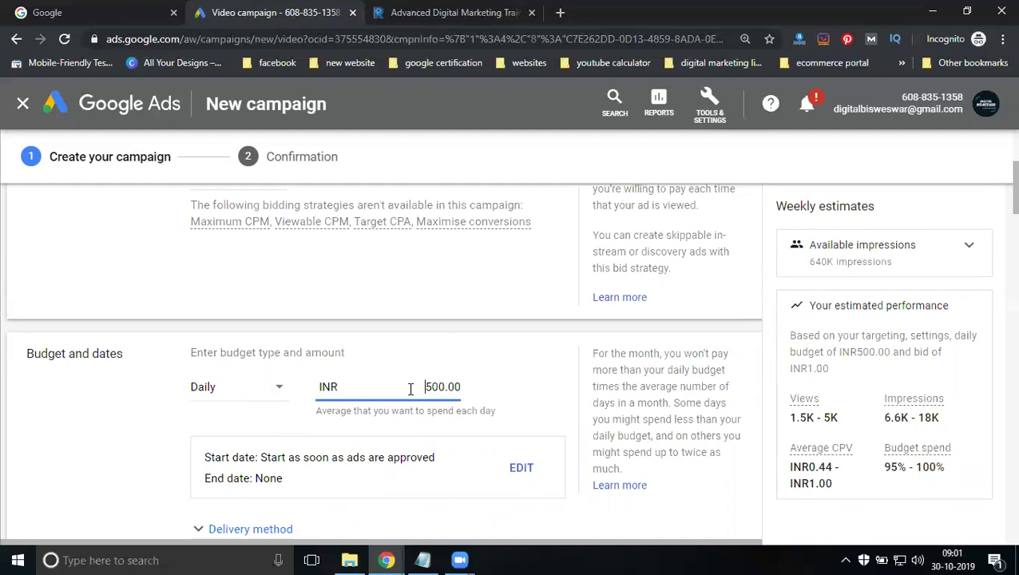
- Set the ad group's Maximum CPV bid to INR 0.80
{"action": "scroll", "coordinate": [234, 389], "scroll_direction": "down", "scroll_amount": 20}
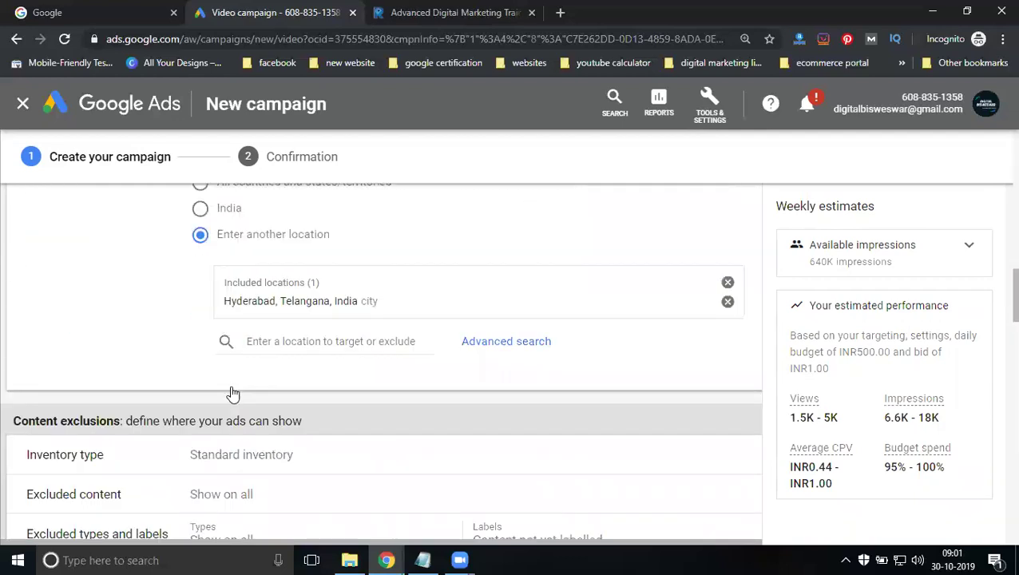
{"action": "scroll", "coordinate": [232, 391], "scroll_direction": "down", "scroll_amount": 5}
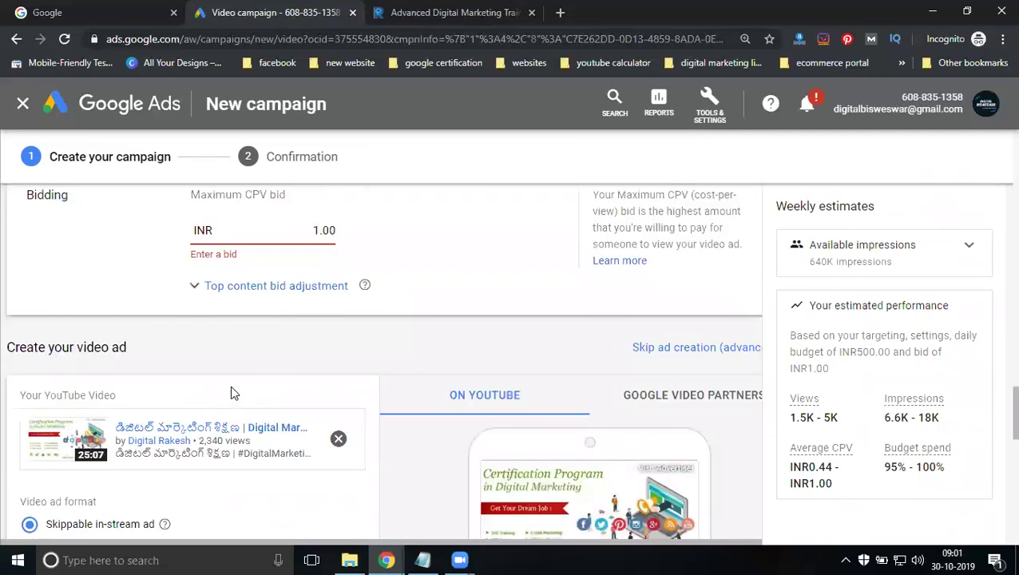
{"action": "double_click", "coordinate": [326, 229]}
{"action": "type", "text": "0.80"}
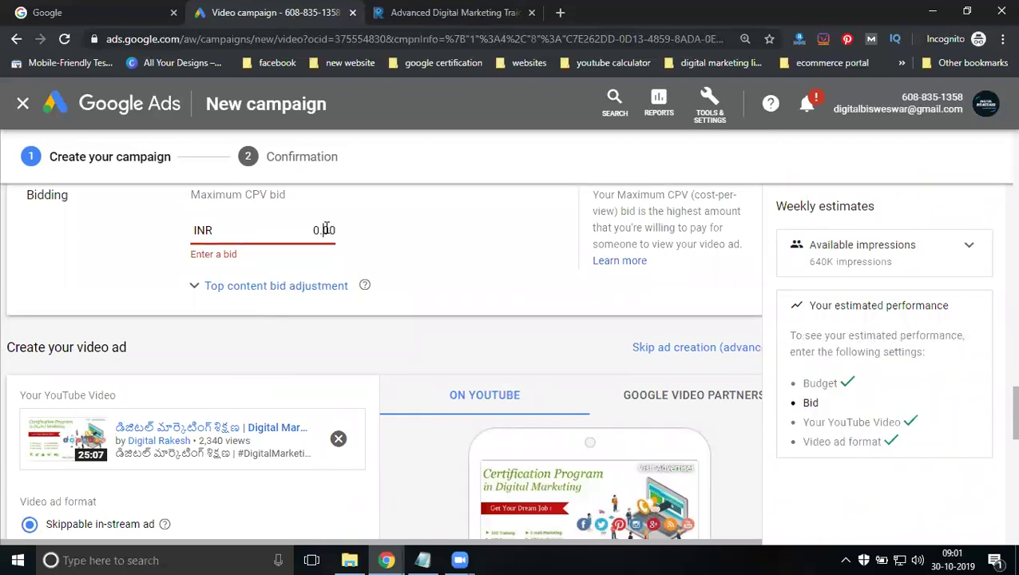
{"action": "left_click", "coordinate": [375, 216]}
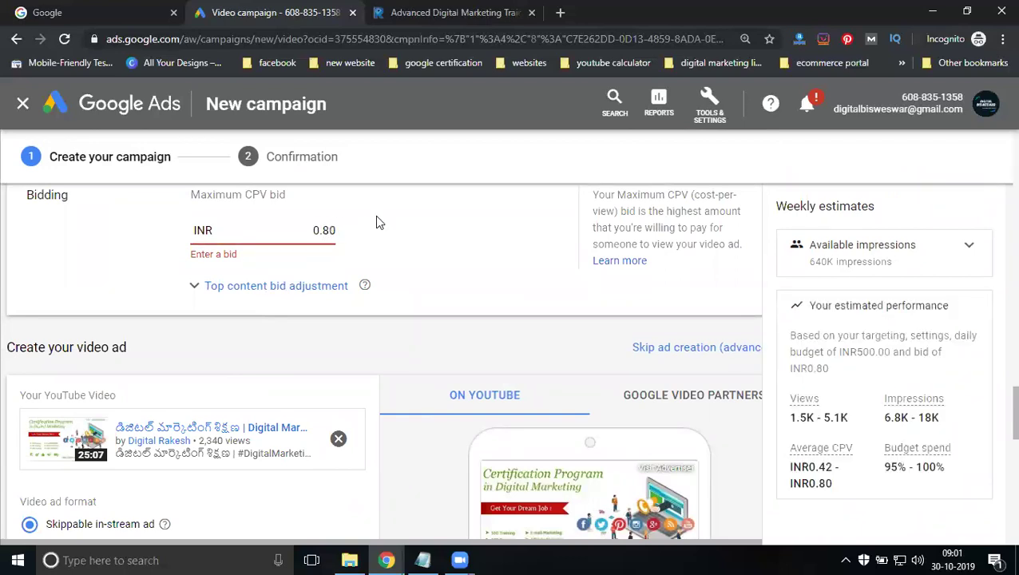
- Create the video campaign and continue from the confirmation page to the campaign's ad groups
{"action": "scroll", "coordinate": [375, 405], "scroll_direction": "down", "scroll_amount": 15}
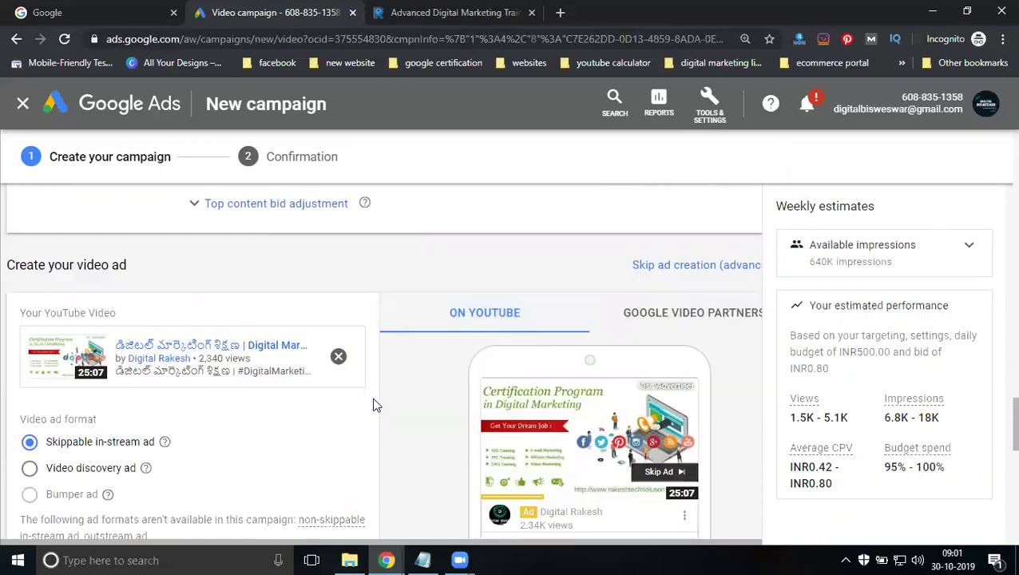
{"action": "left_click", "coordinate": [66, 319]}
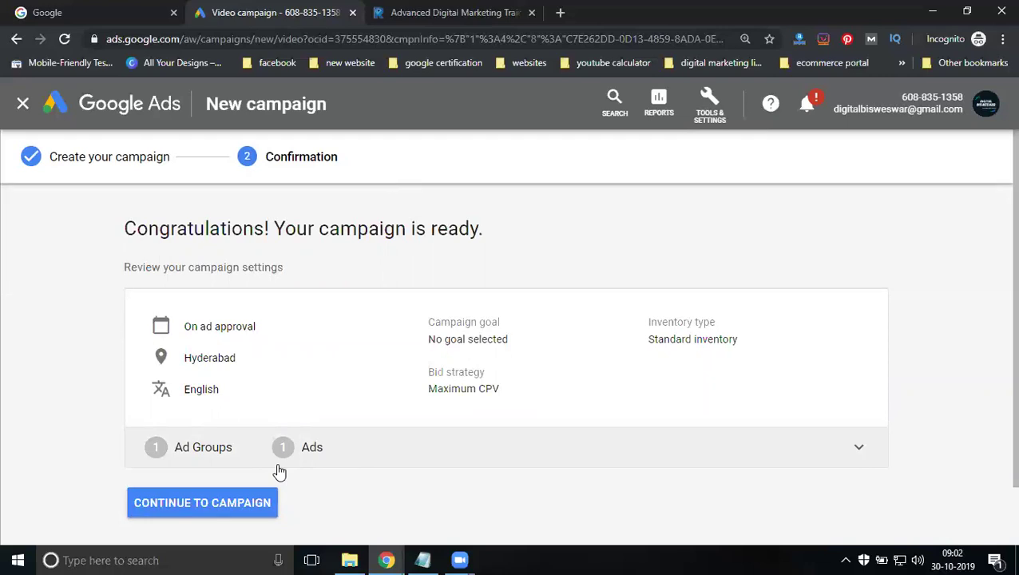
{"action": "left_click", "coordinate": [248, 503]}
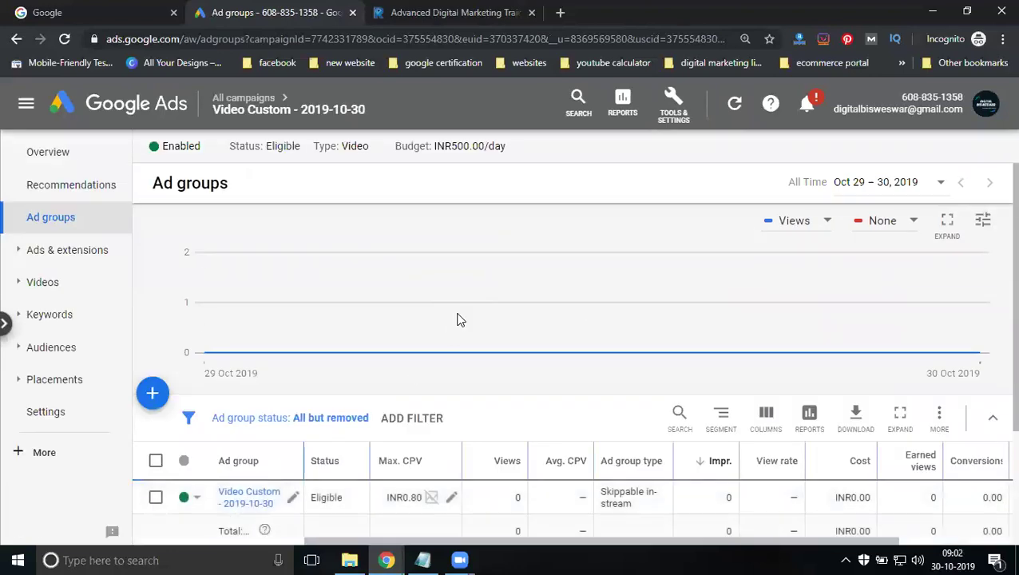
- Return to the All campaigns overview and pause the "Video Custom - 2019-10-30" campaign
{"action": "scroll", "coordinate": [365, 409], "scroll_direction": "down", "scroll_amount": 2}
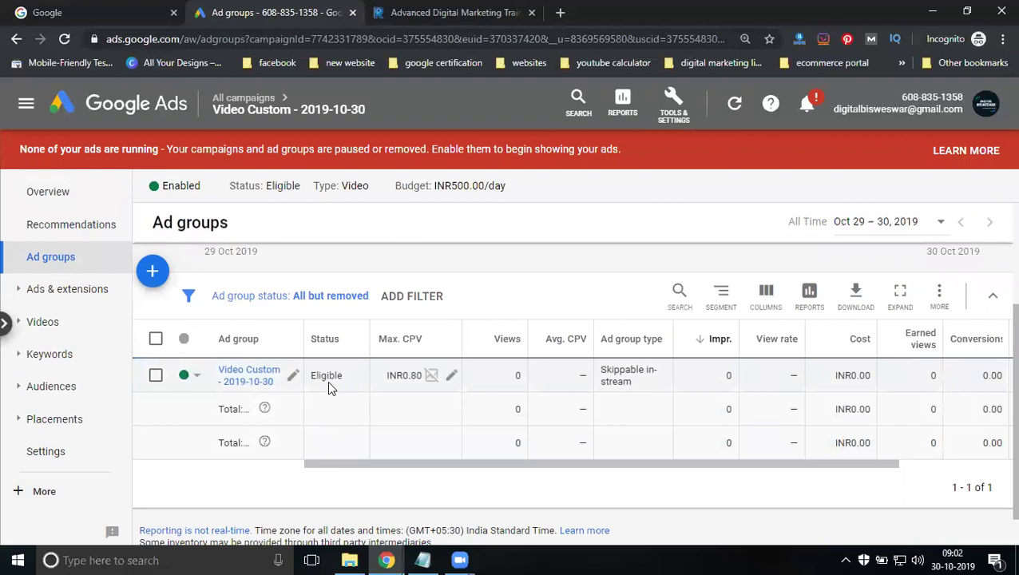
{"action": "mouse_move", "coordinate": [251, 115]}
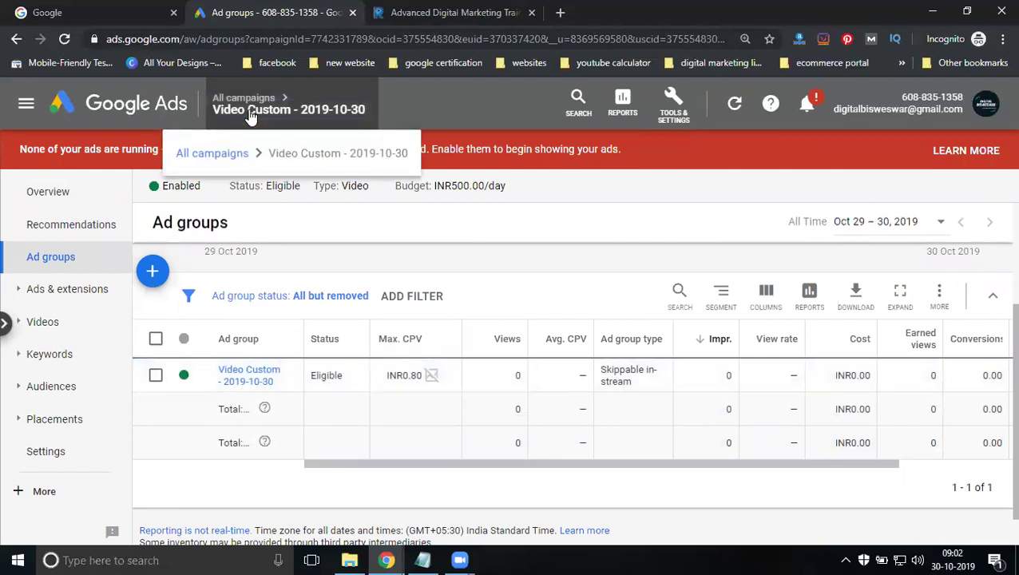
{"action": "left_click", "coordinate": [212, 153]}
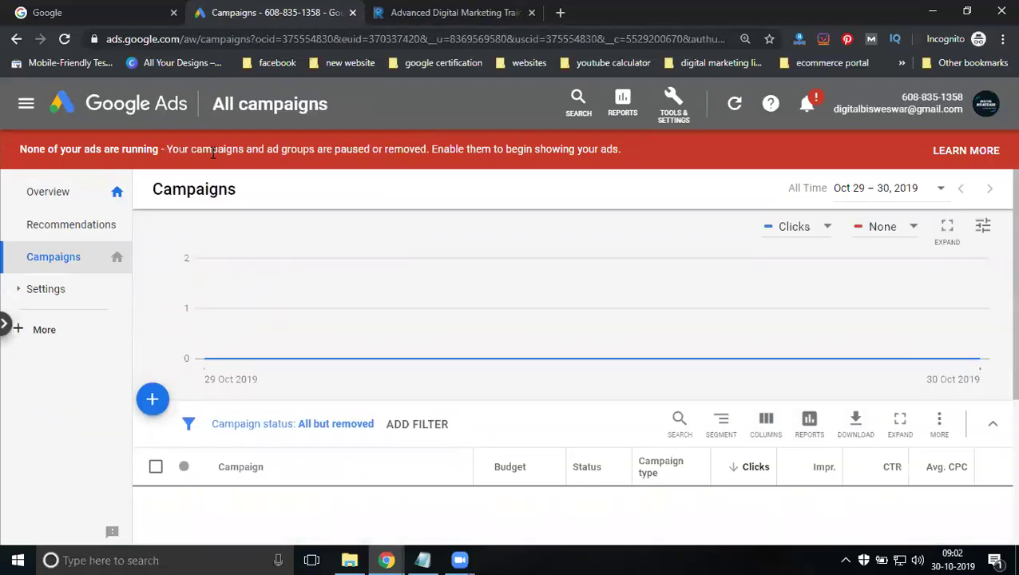
{"action": "scroll", "coordinate": [396, 284], "scroll_direction": "down", "scroll_amount": 3}
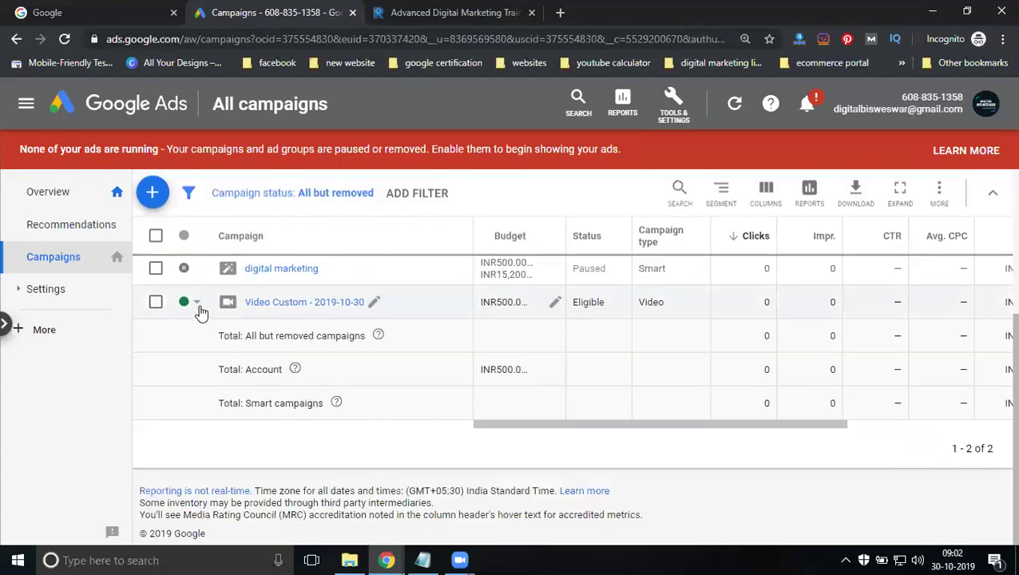
{"action": "left_click", "coordinate": [198, 307]}
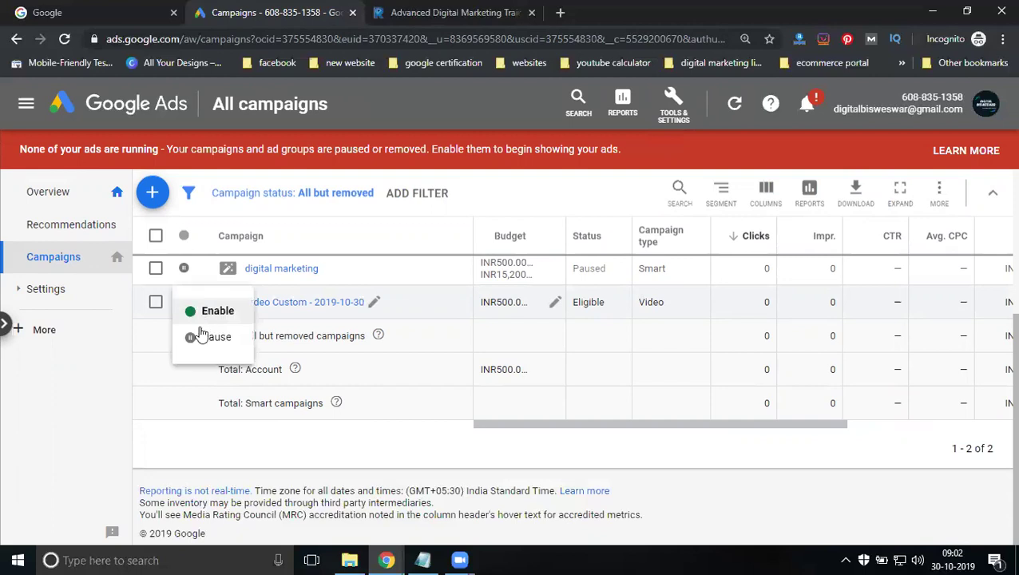
{"action": "left_click", "coordinate": [201, 338]}
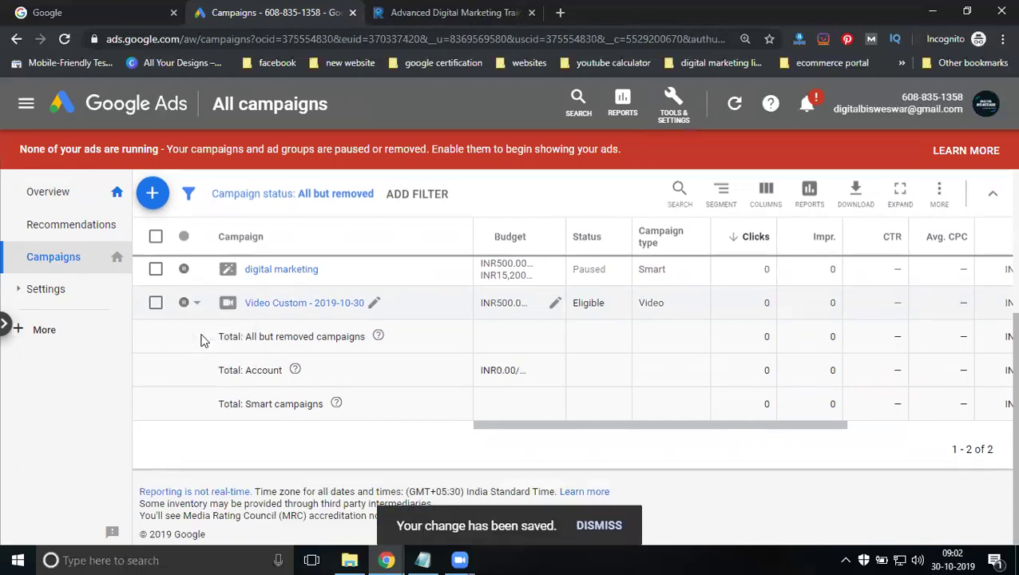